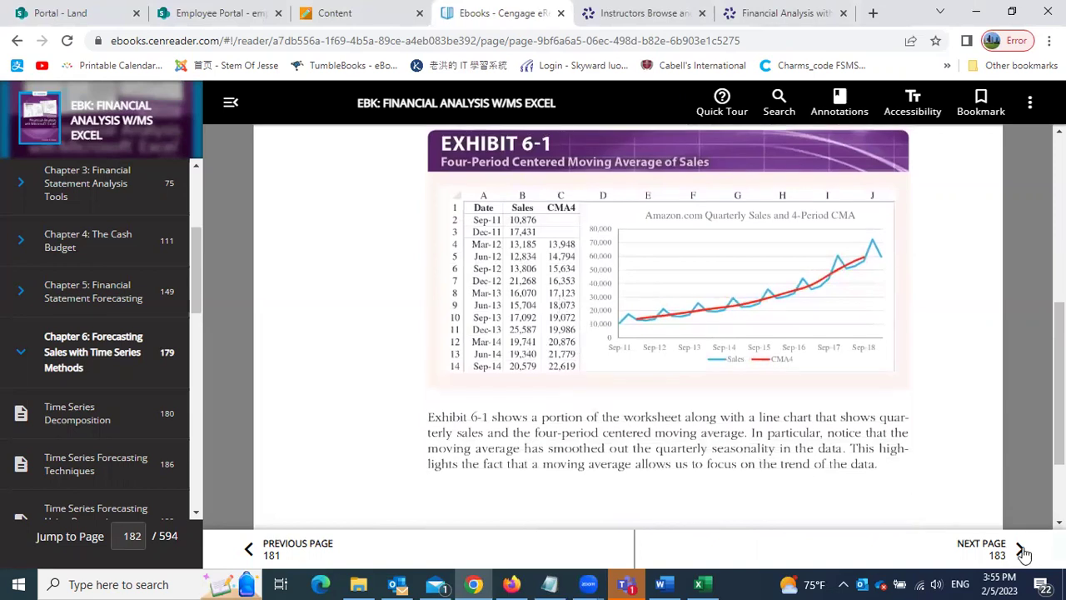
Step: Switch to the Project 2_Wk2 Key document in Word and review the TGT quarterly sales table and the project questions
mouse_move(664, 583)
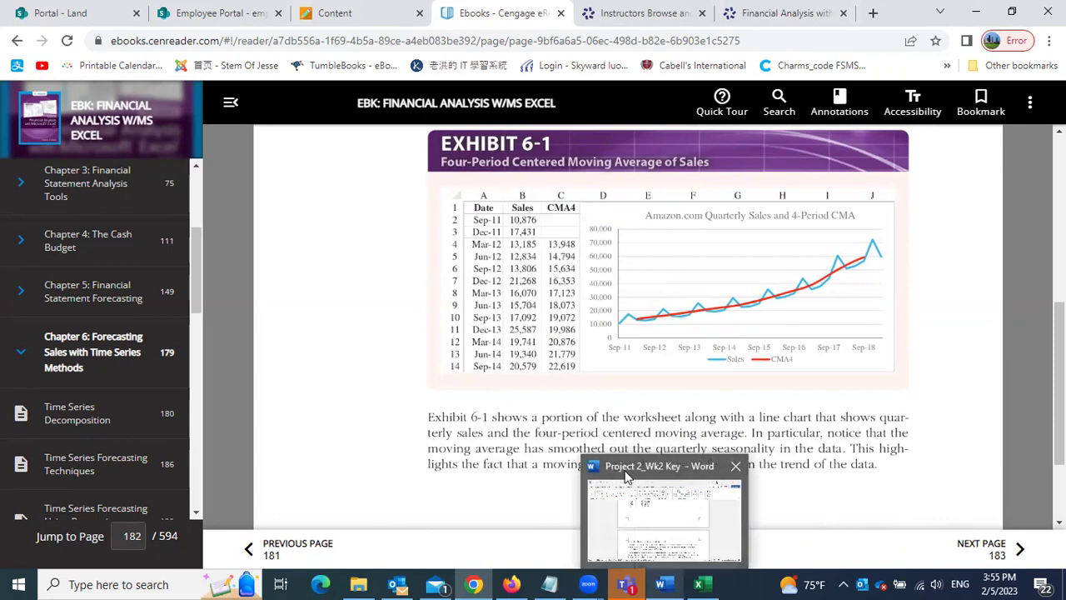
mouse_move(476, 583)
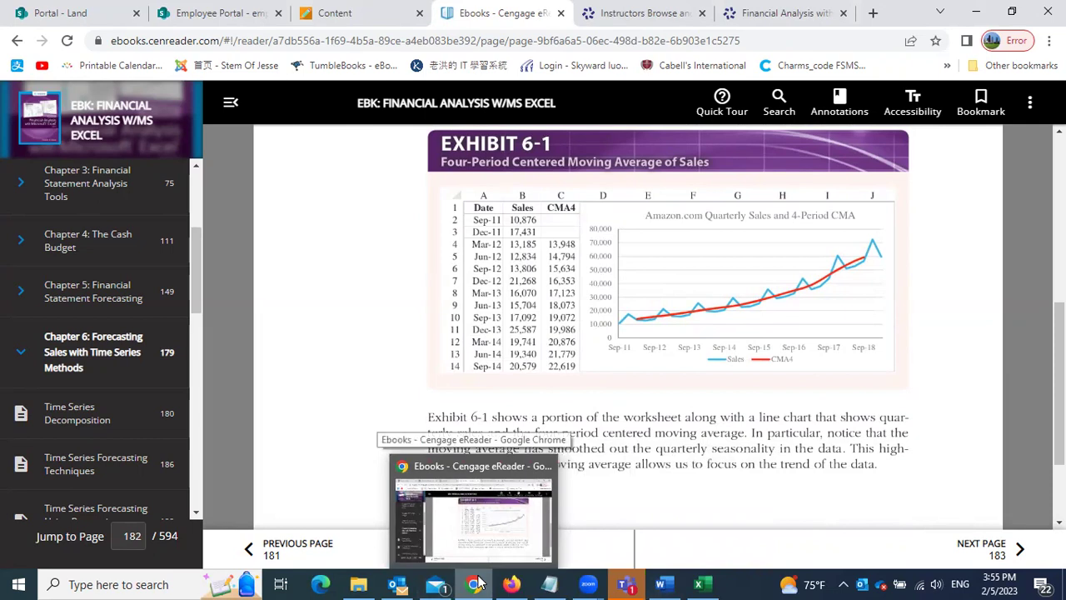
click(658, 545)
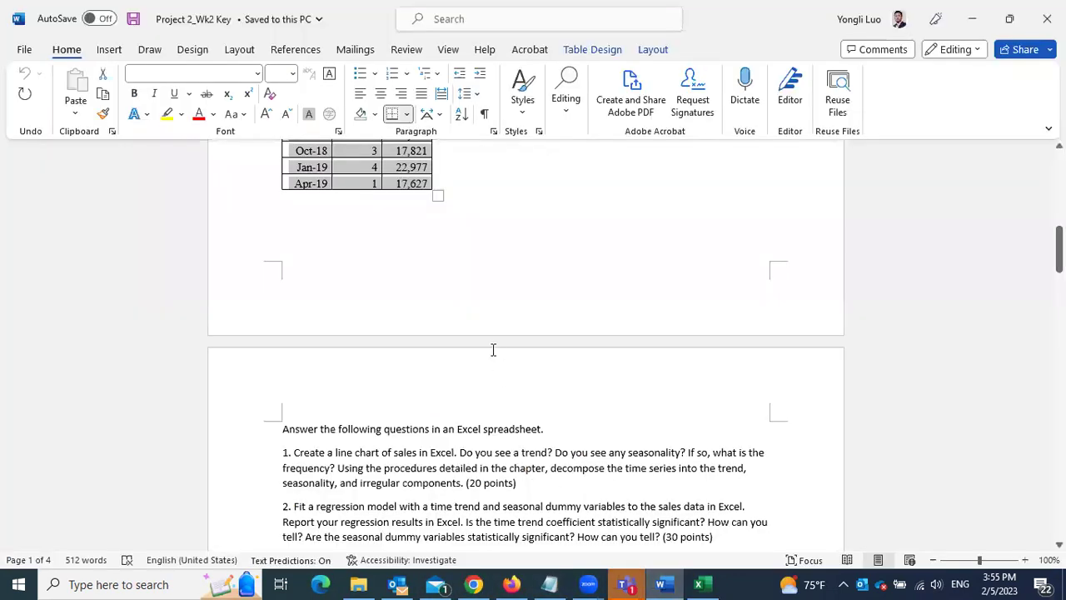
scroll(567, 312, up, 13)
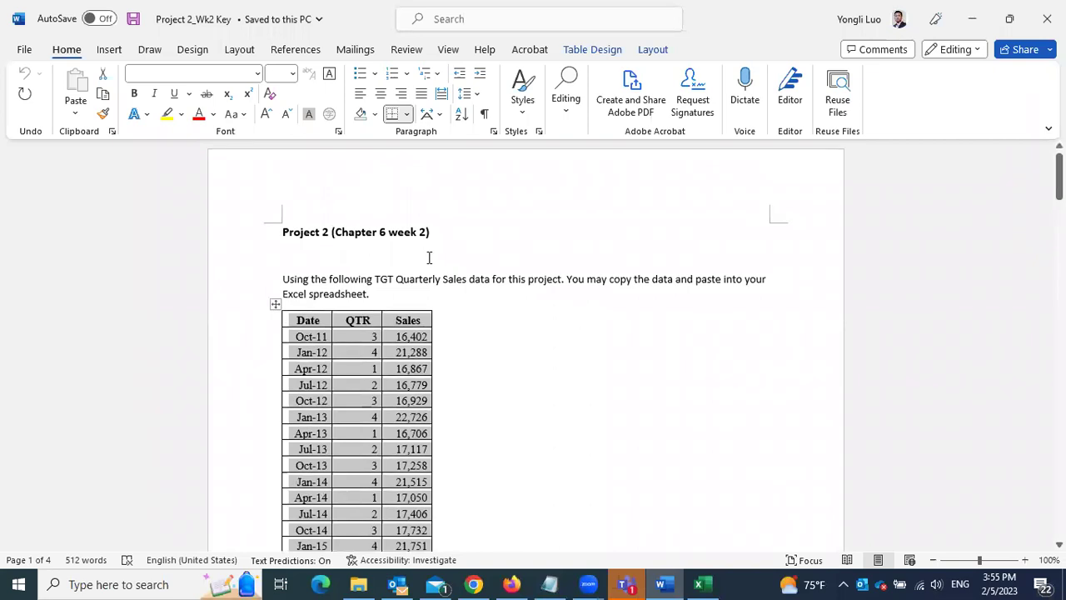
click(488, 333)
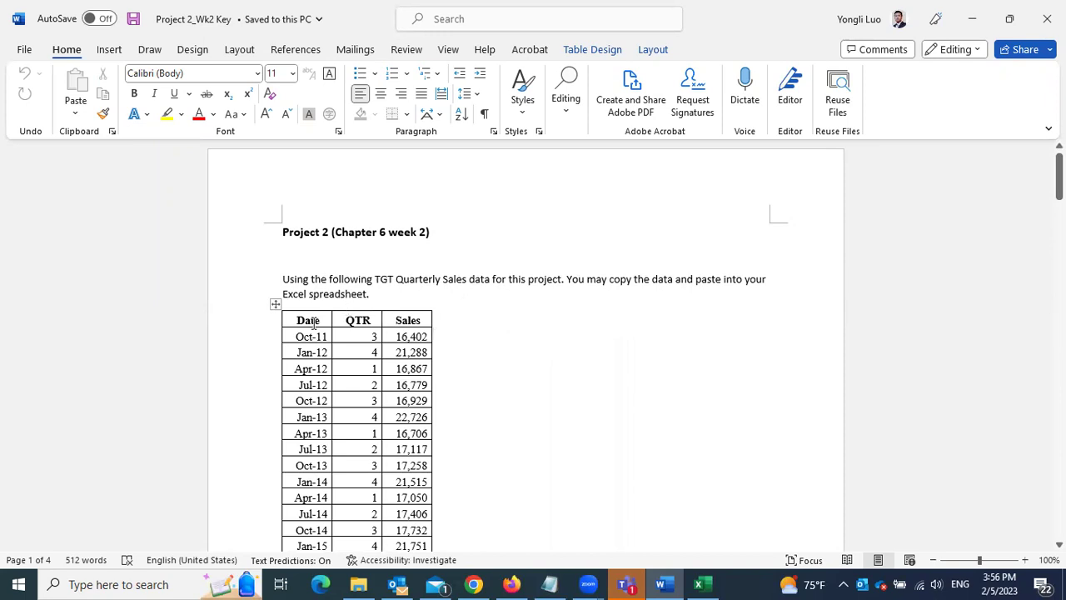
scroll(373, 317, down, 7)
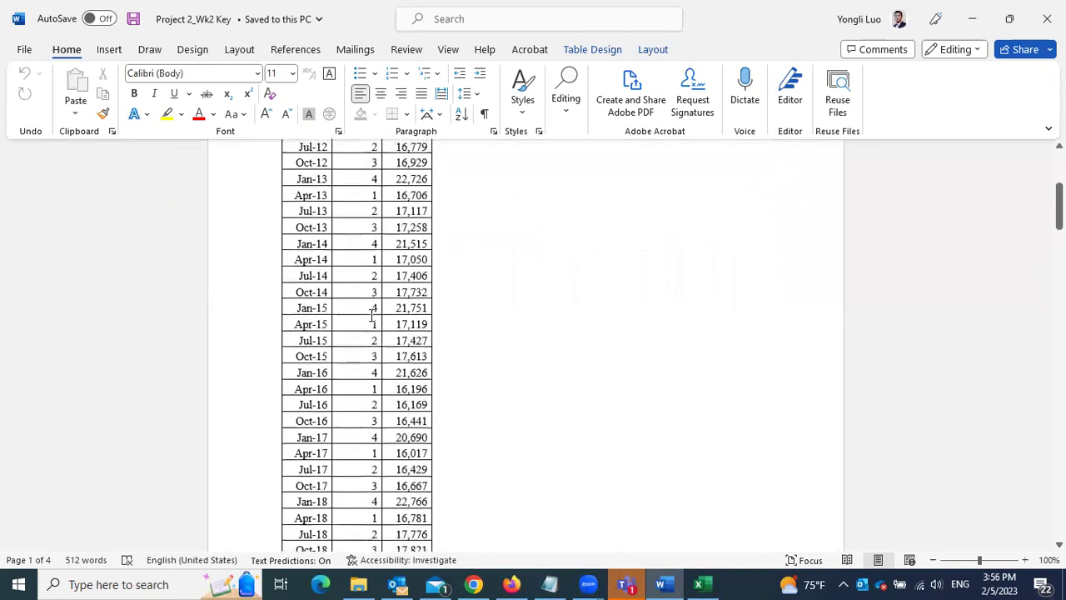
scroll(372, 317, down, 8)
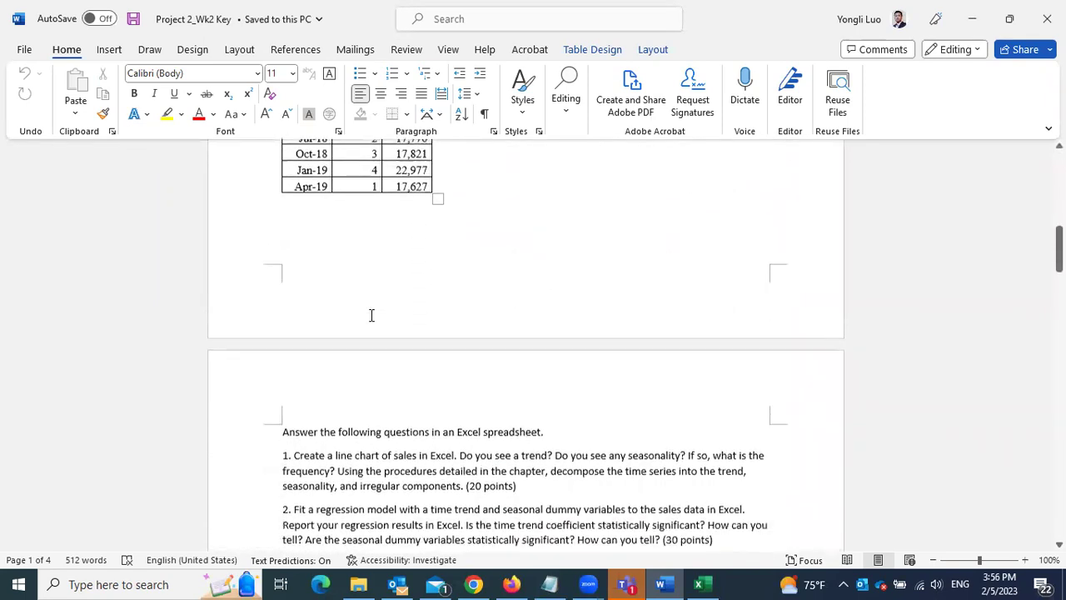
scroll(371, 315, down, 3)
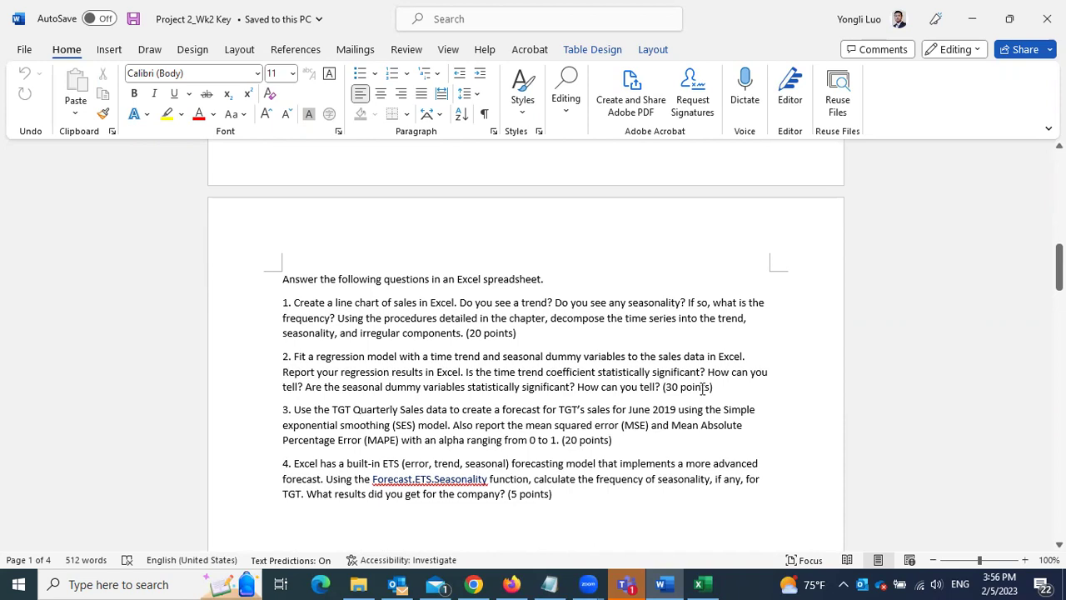
Step: Switch to the Project 2 Solutions workbook in Excel and select the Date, QTR and Sales columns on the Project 2--Question 1 sheet
mouse_move(704, 583)
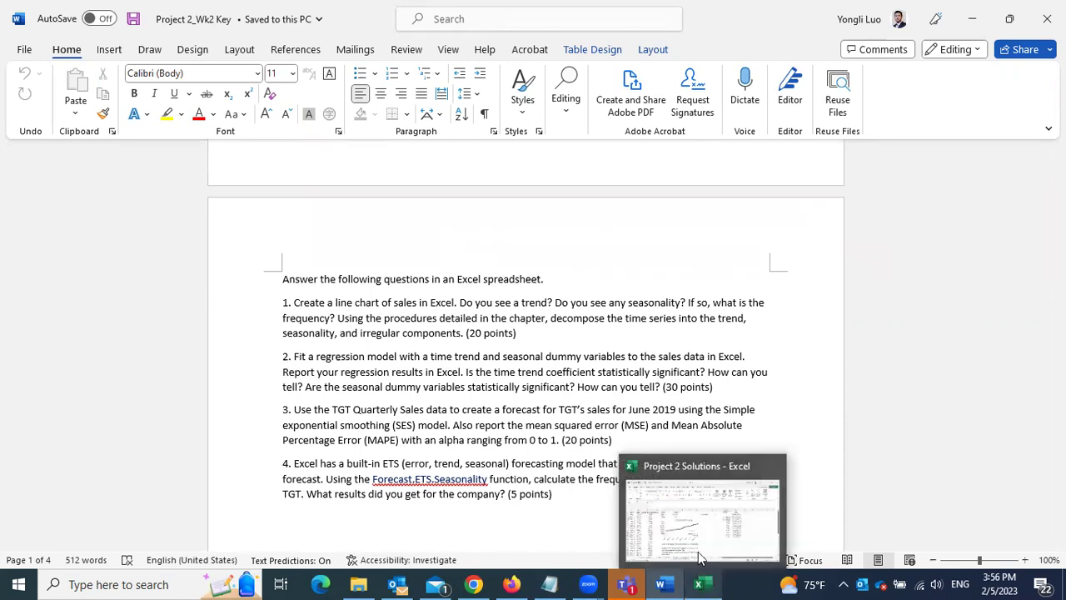
click(678, 471)
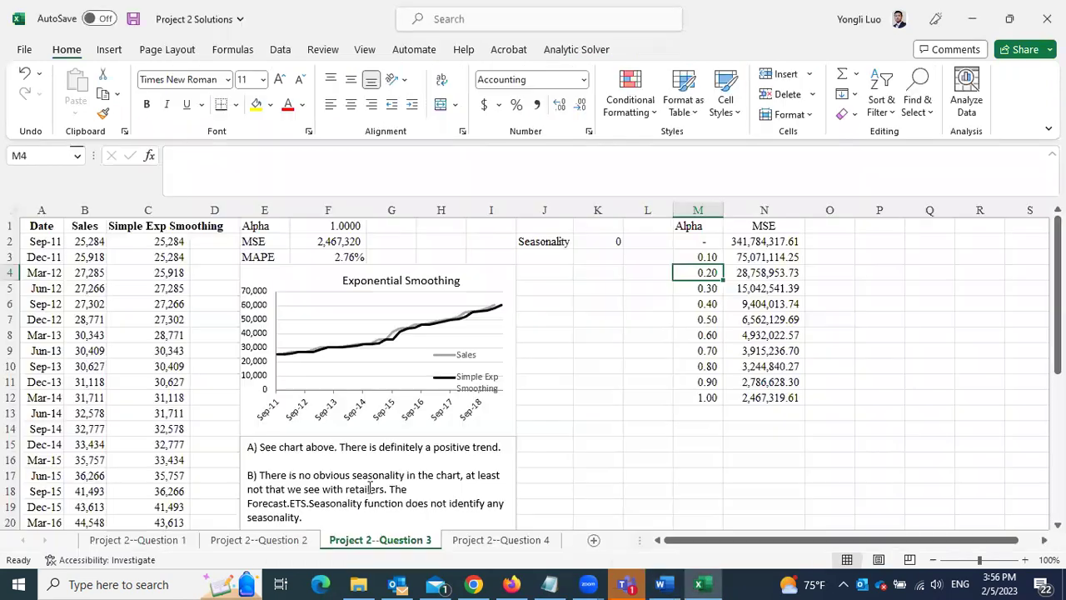
click(130, 540)
scroll(183, 357, up, 4)
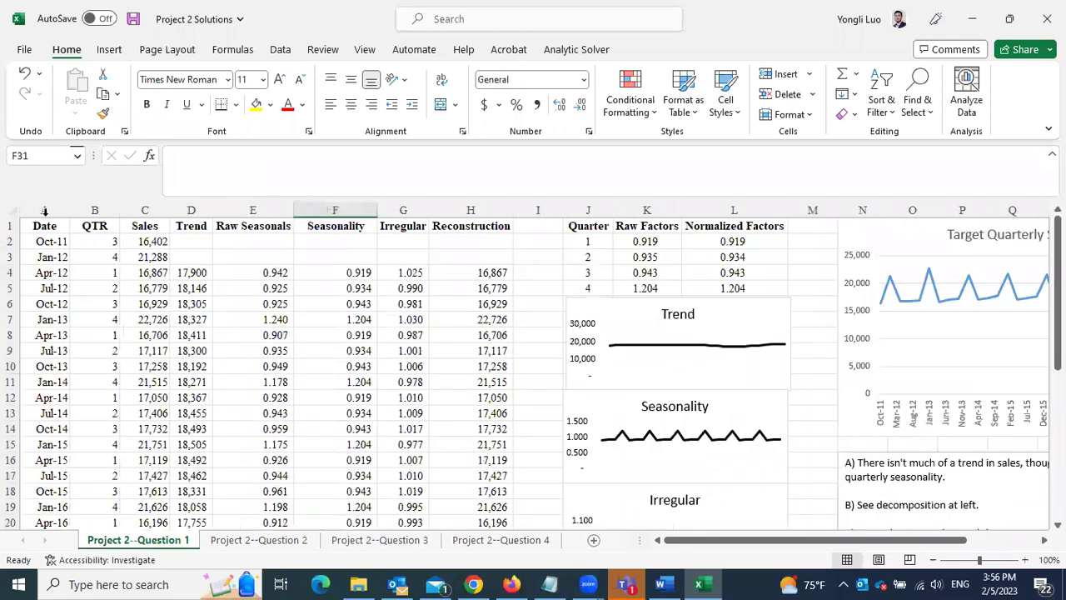
drag(42, 212, 138, 211)
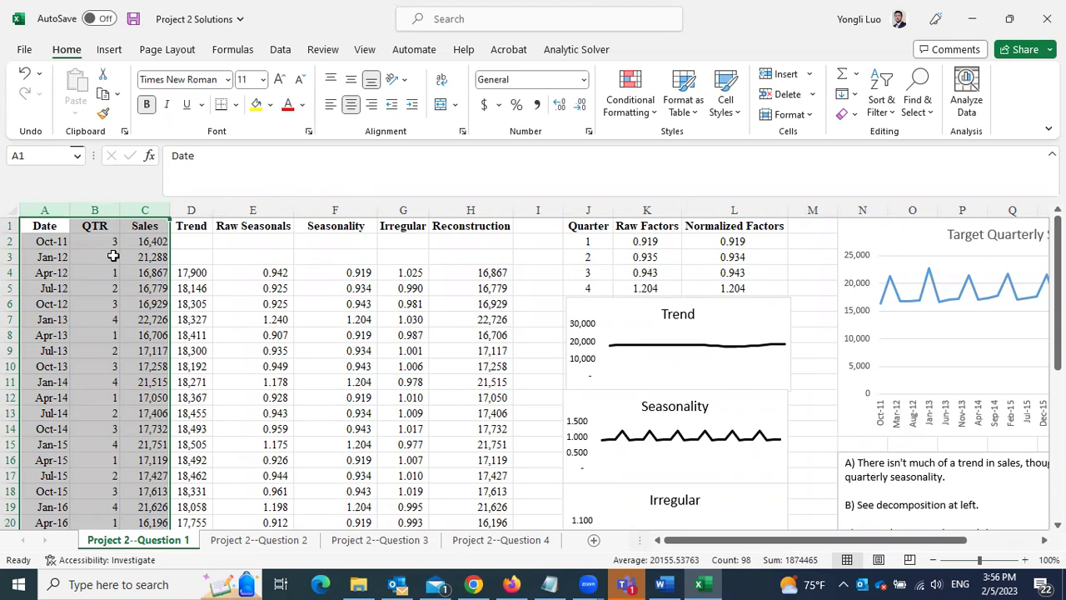
Step: Inspect the Trend formula in D4 and select the sales ranges it averages, C2:C5 and C3:C6
click(189, 272)
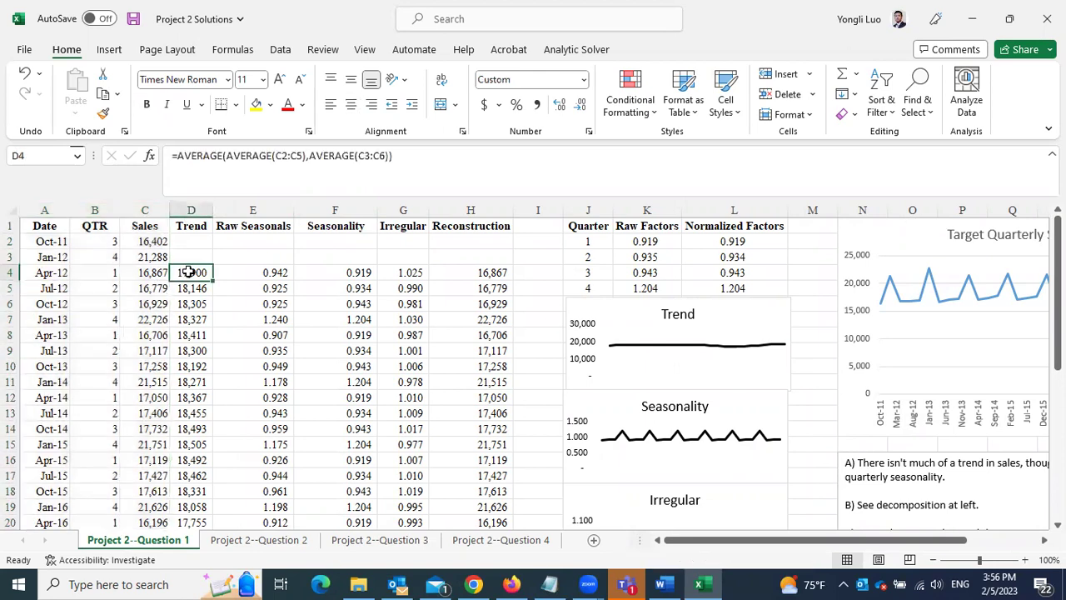
click(150, 242)
drag(150, 242, 155, 287)
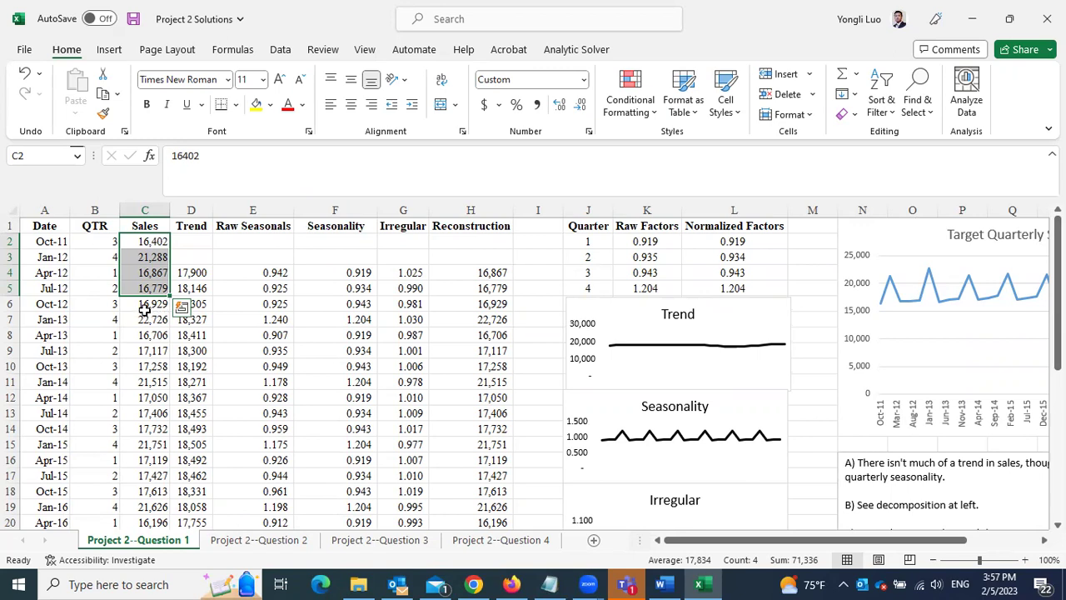
drag(133, 257, 160, 302)
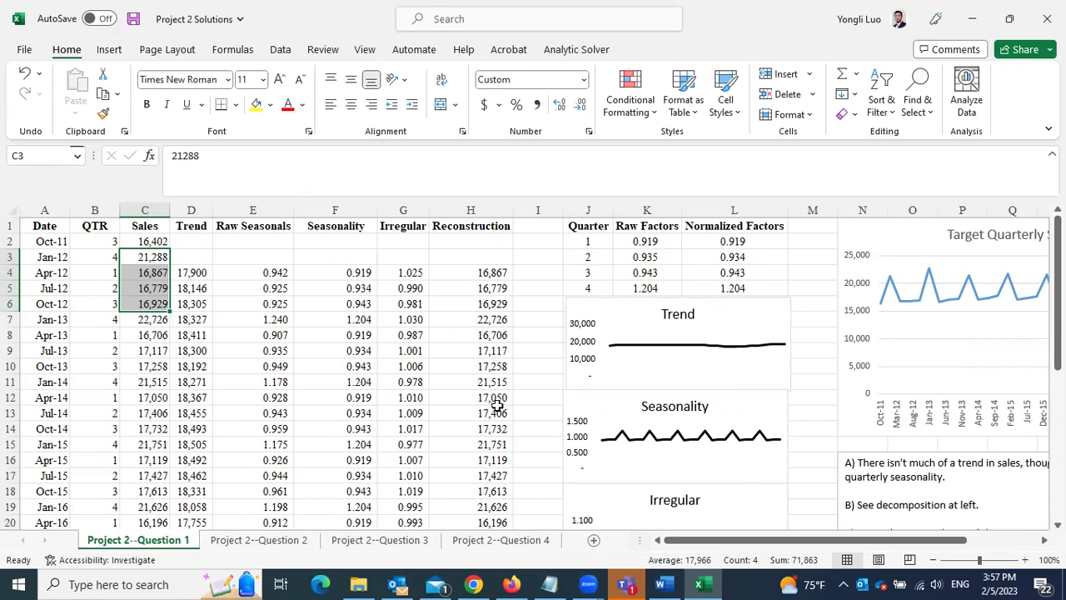
Step: Switch to the Cengage ebook in Chrome and skim page 183 on isolating the seasonality of a time series
click(473, 583)
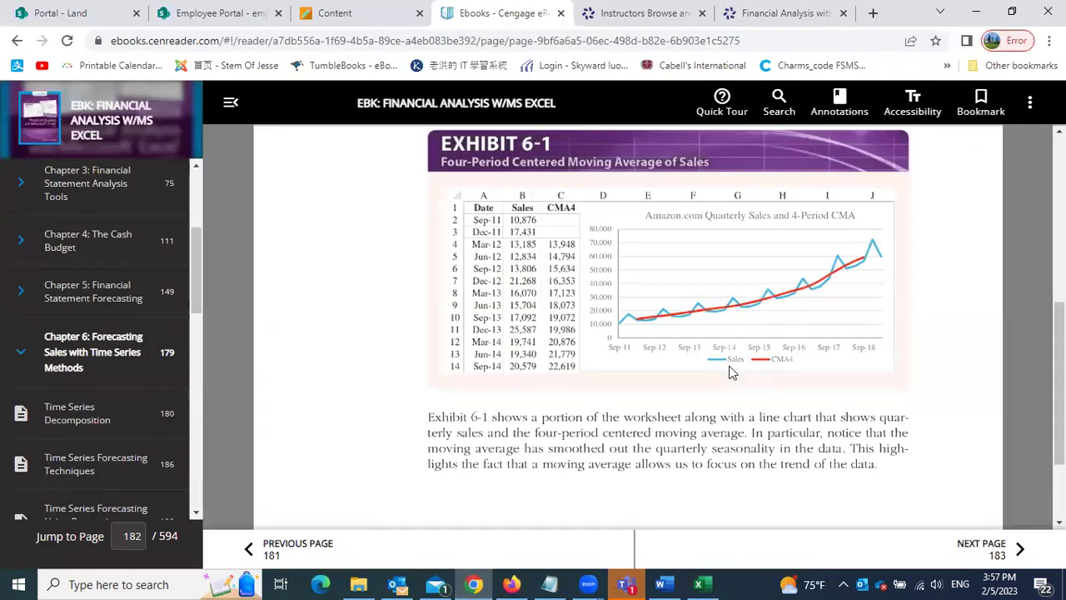
click(1021, 550)
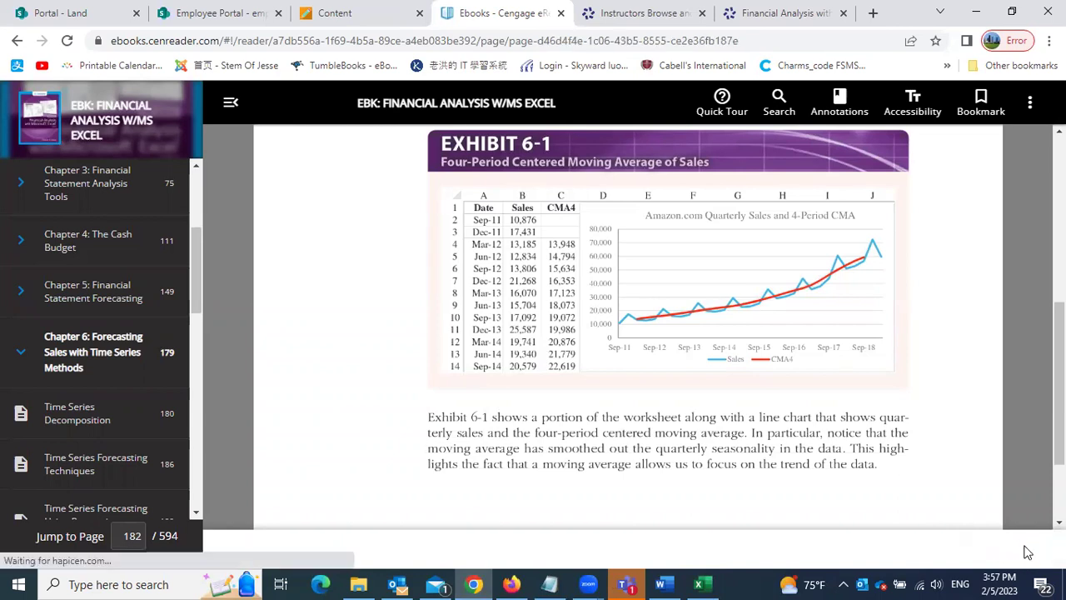
scroll(723, 364, down, 1)
scroll(724, 364, down, 3)
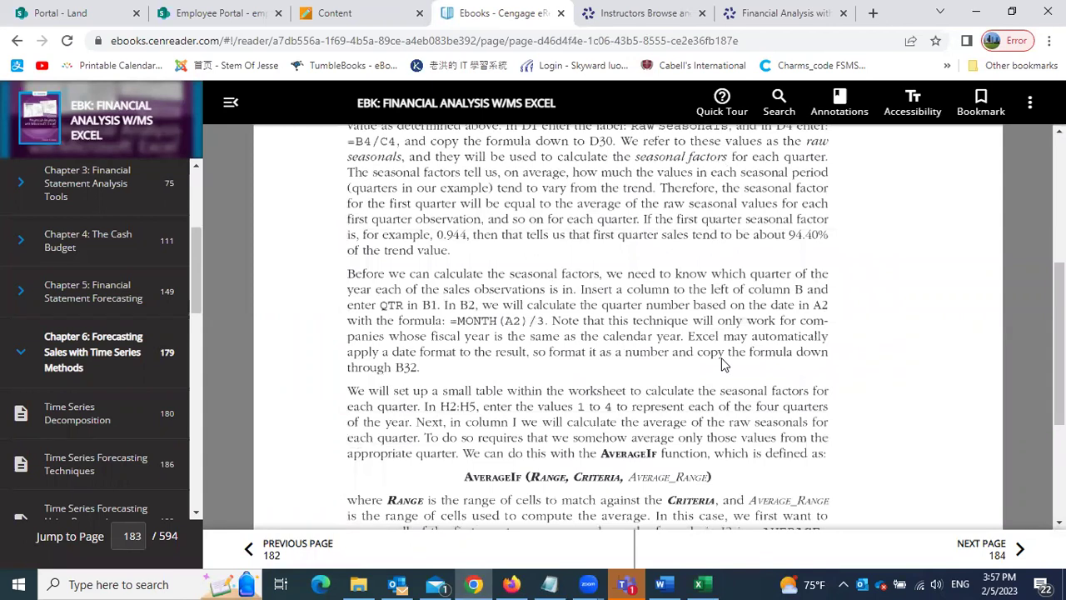
scroll(723, 364, down, 1)
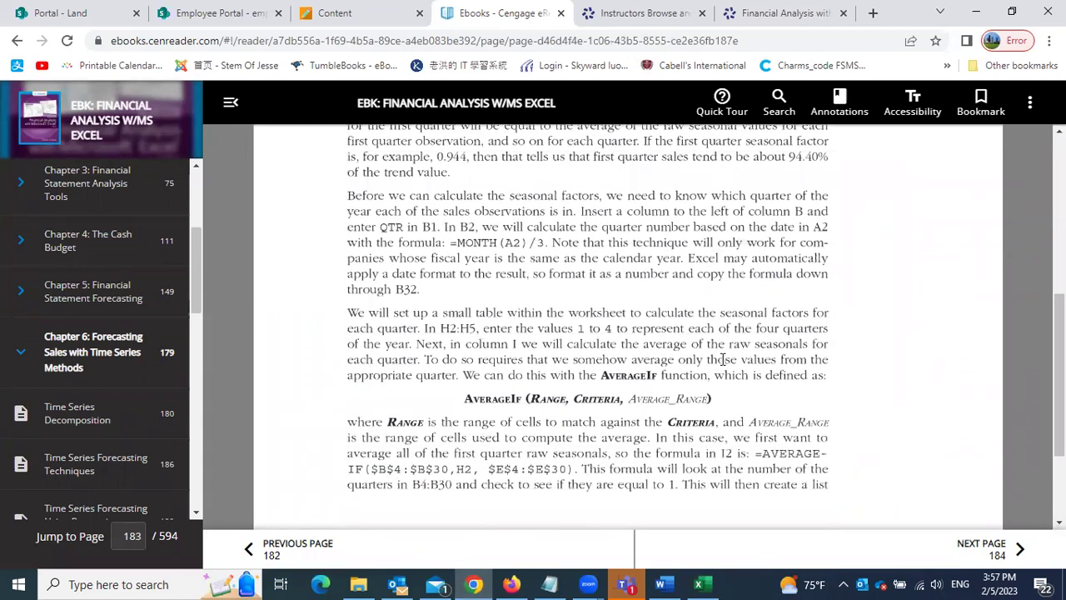
scroll(723, 359, up, 4)
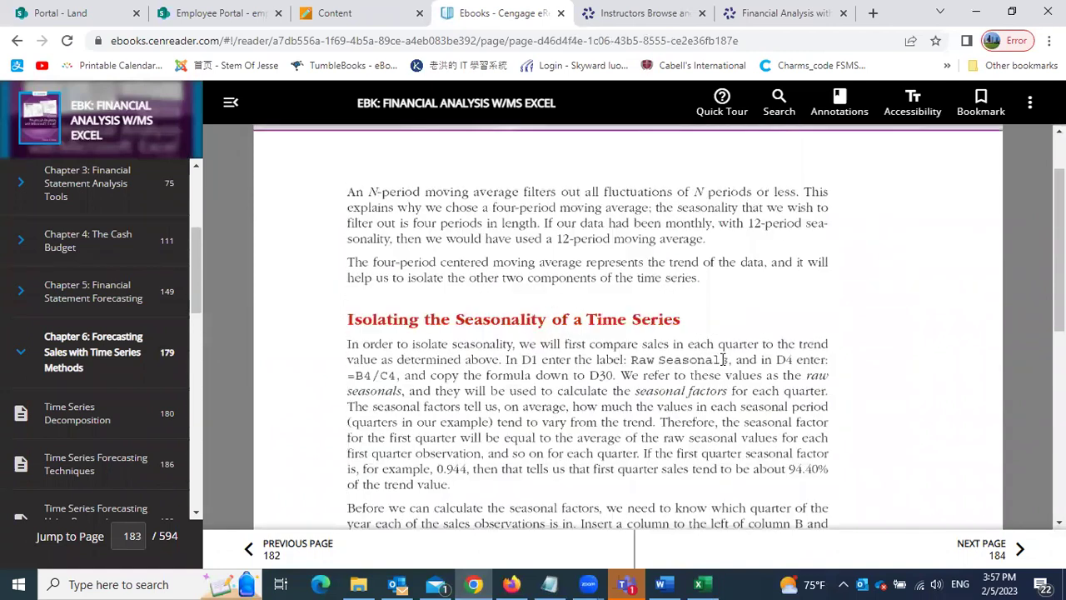
scroll(723, 359, up, 1)
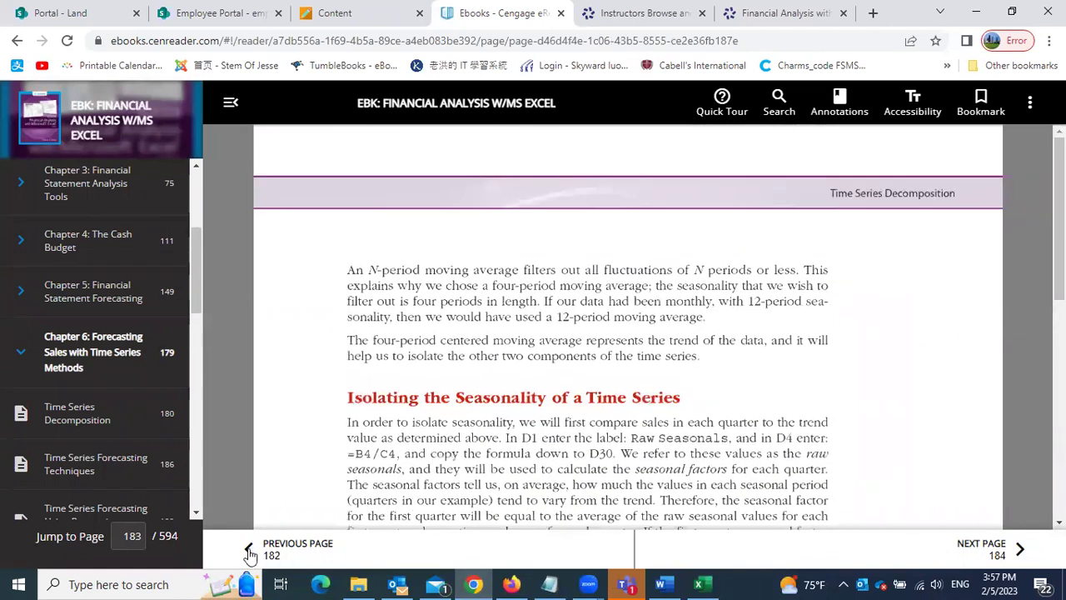
Step: Go back to page 181 and select the numerator of the first four-period moving average formula
click(247, 551)
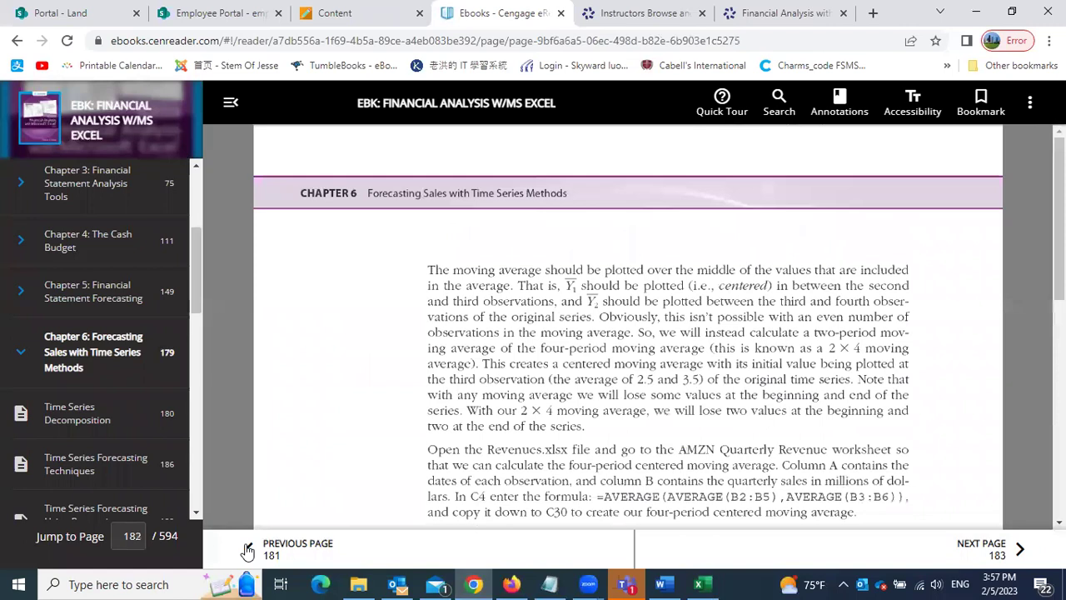
click(247, 552)
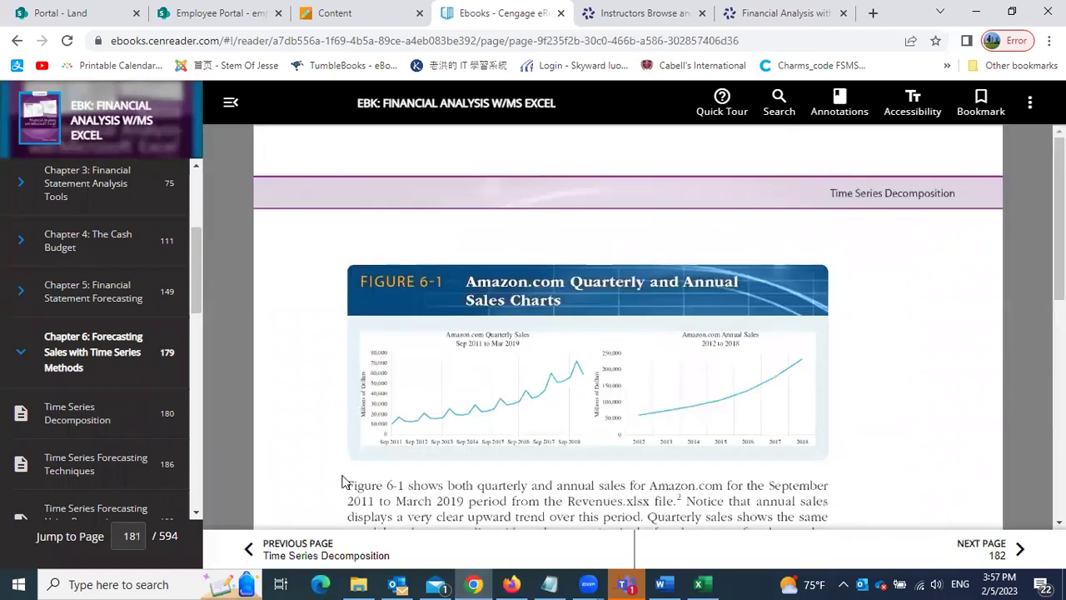
scroll(566, 313, down, 5)
scroll(566, 313, down, 1)
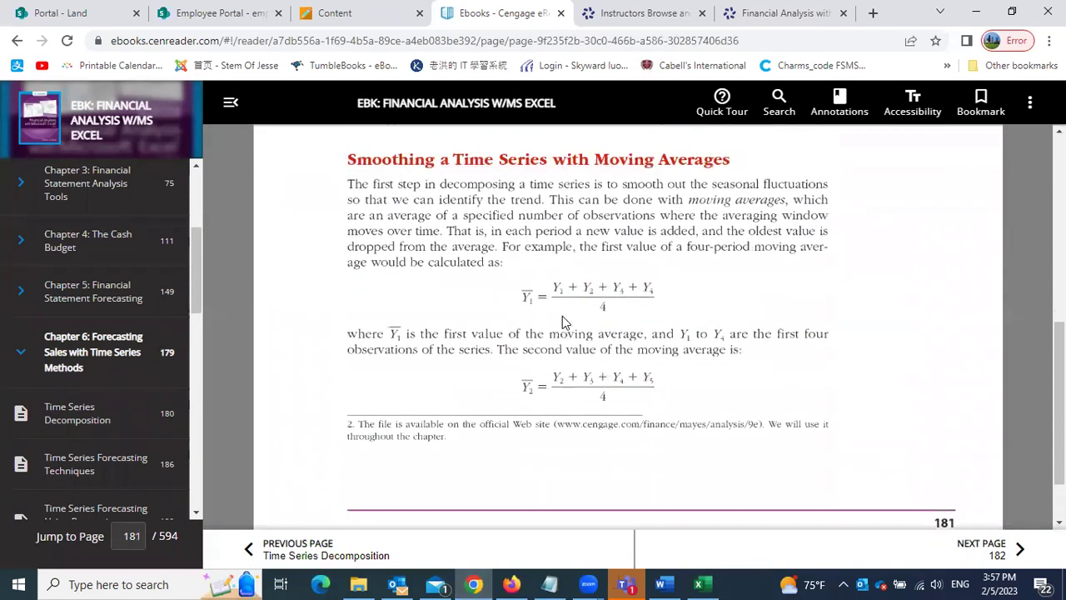
drag(556, 287, 655, 287)
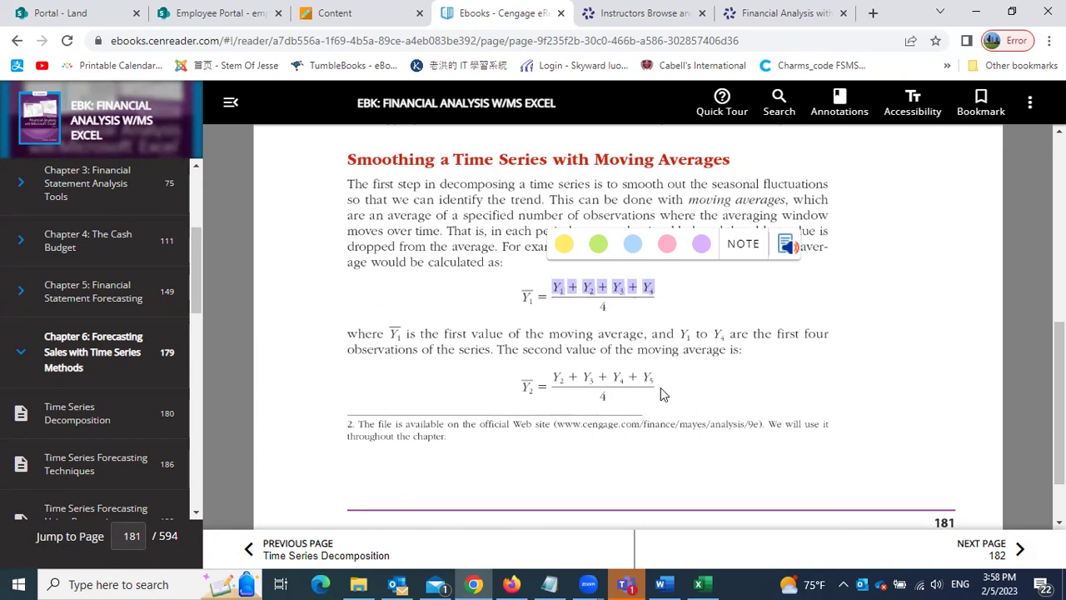
Step: Go to page 182 and select the centered moving average formula =AVERAGE(AVERAGE(B2:B5),AVERAGE(B3:B6)) in the text
click(1020, 549)
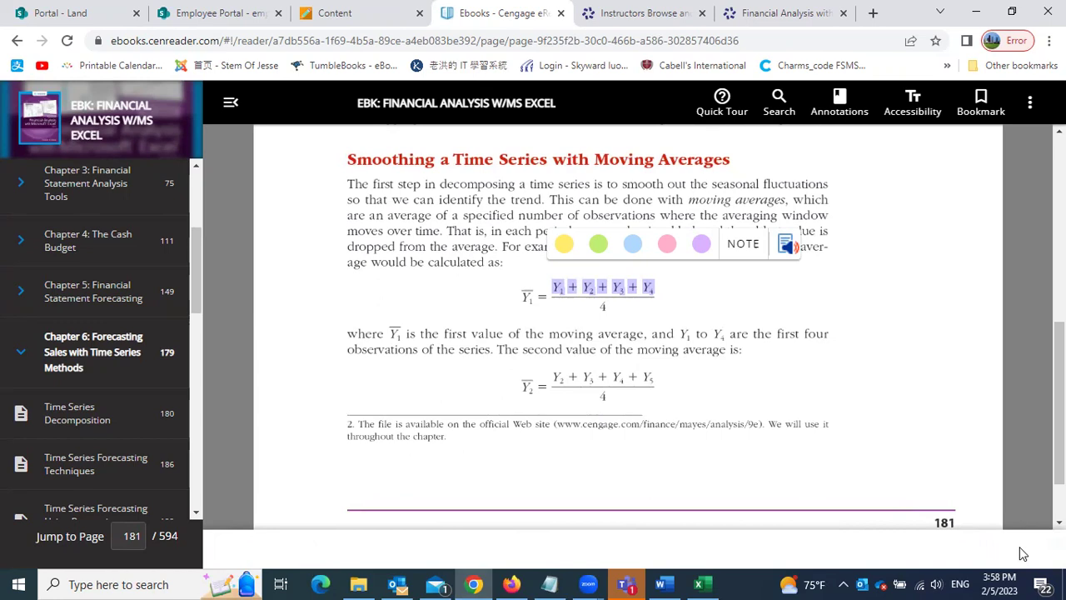
scroll(613, 330, down, 2)
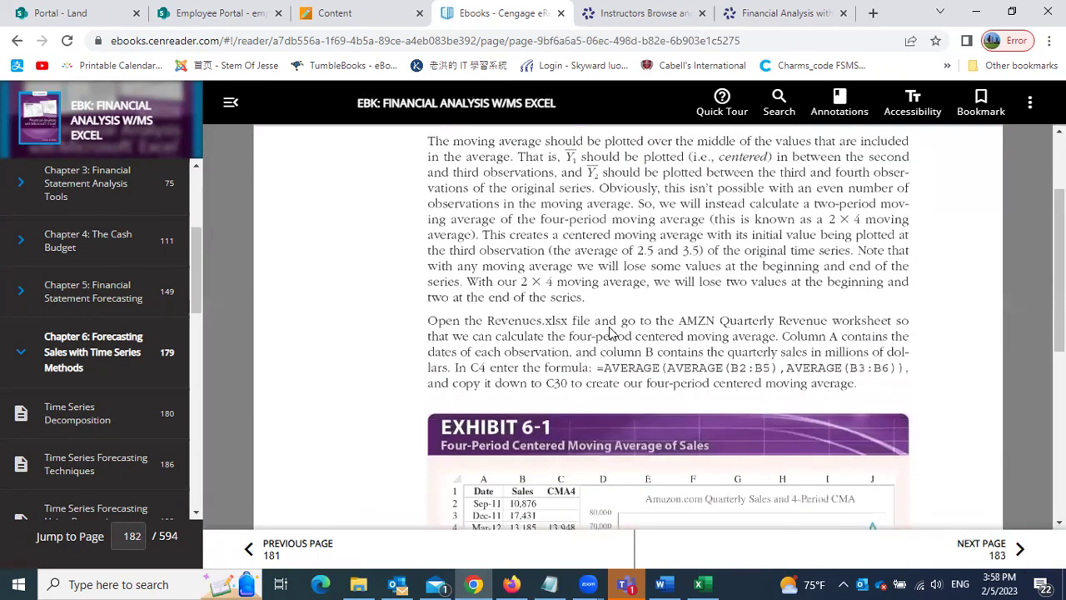
scroll(673, 362, up, 1)
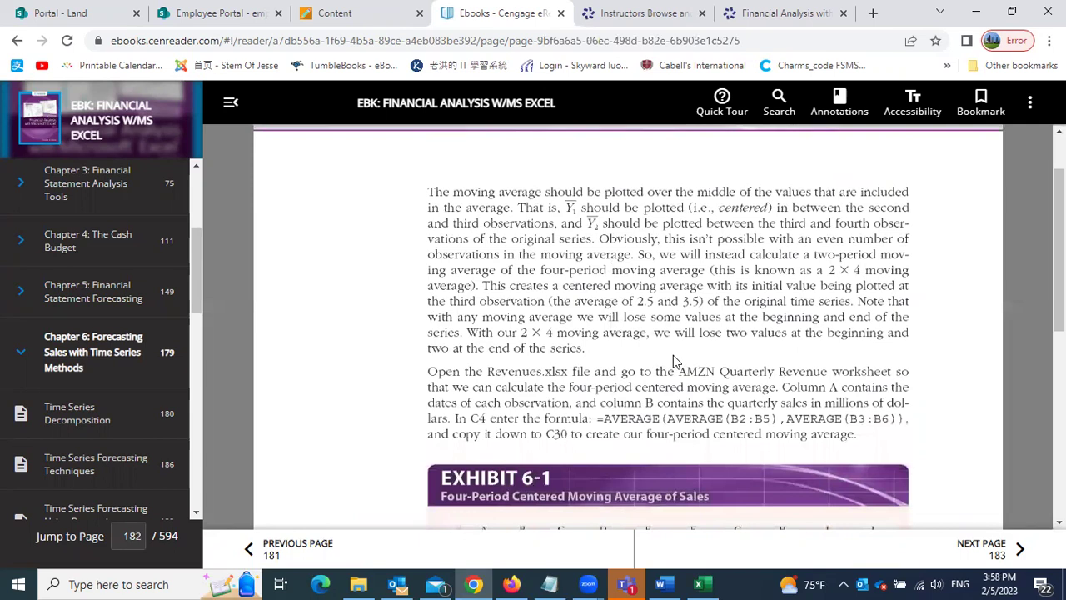
scroll(675, 361, down, 1)
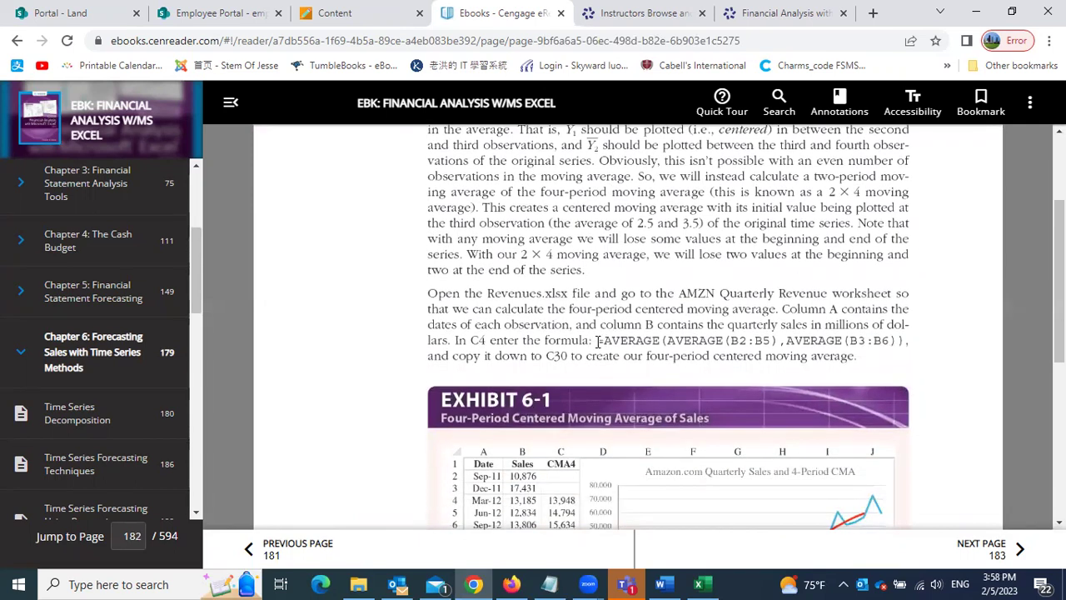
drag(597, 342, 903, 348)
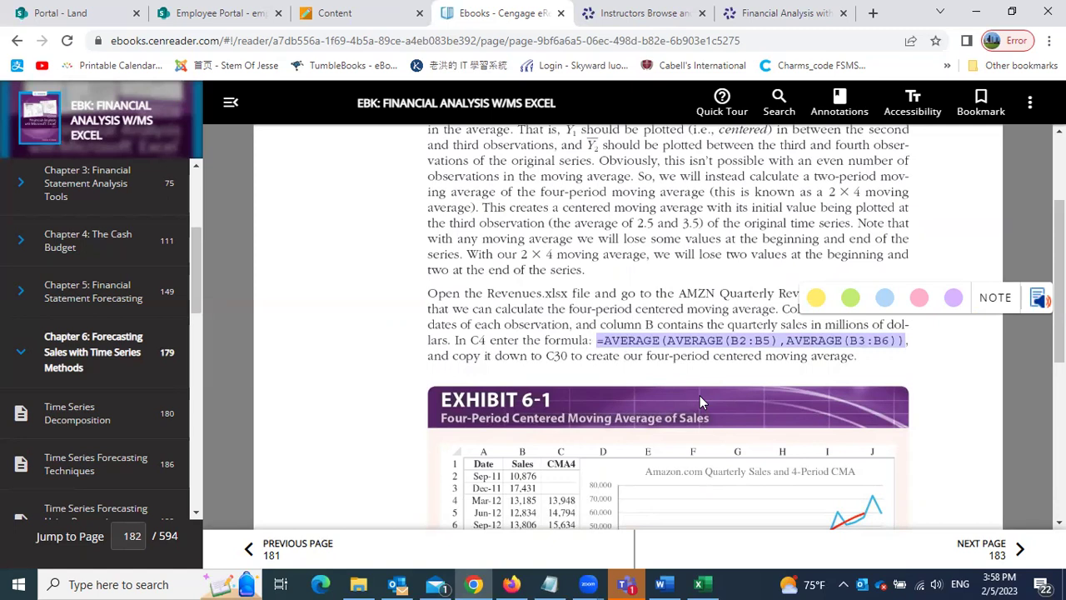
Step: Switch back to the Project 2 Solutions workbook in Excel and examine the full nested AVERAGE formula in Trend cell D4
click(702, 583)
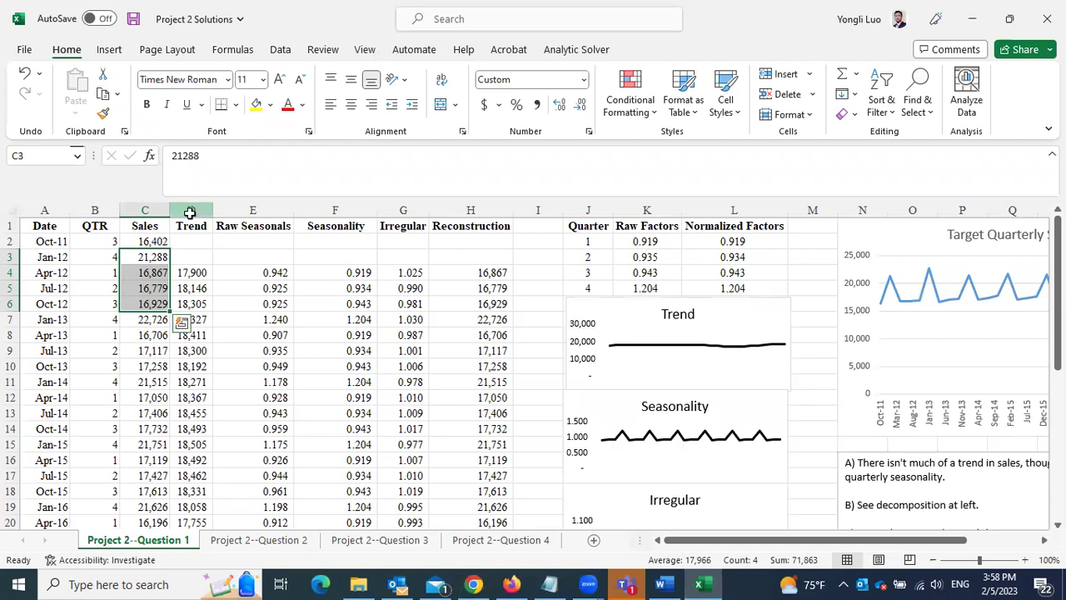
click(190, 210)
click(189, 273)
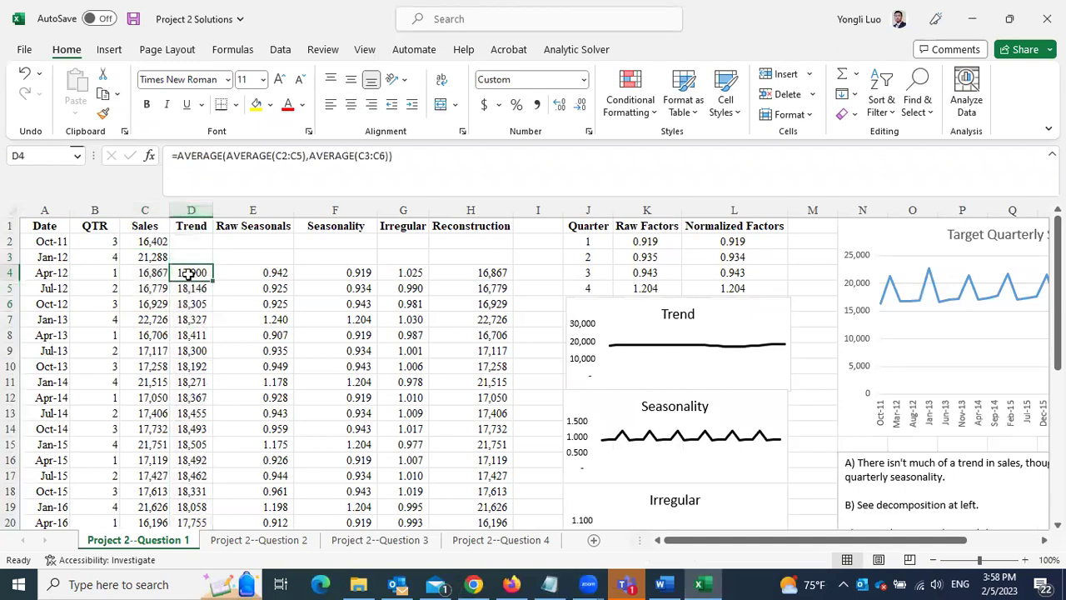
click(173, 156)
drag(173, 156, 392, 156)
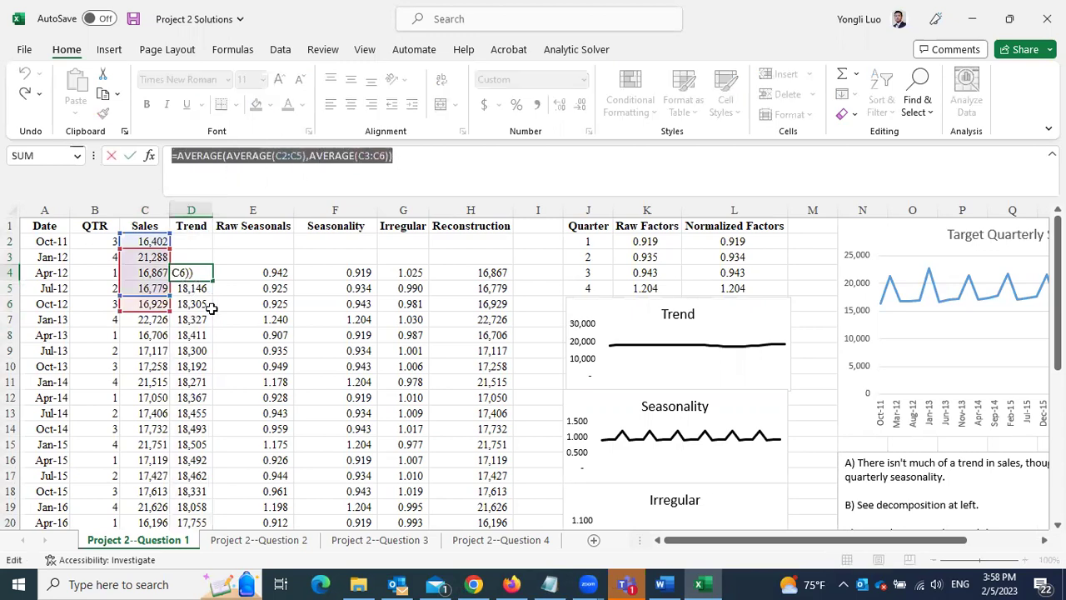
key(Return)
click(191, 274)
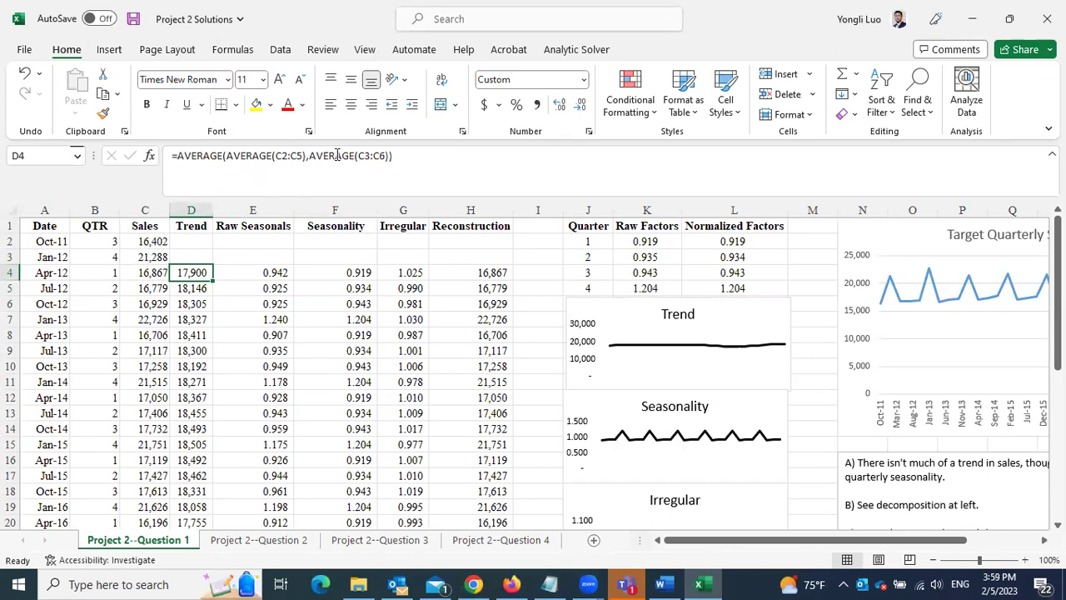
Step: Step through the sales cells C3 to C6 that feed the second average in the Trend formula
click(147, 257)
click(147, 272)
click(147, 289)
click(146, 304)
Step: Copy the centered moving average formula from D4 down the Trend column through D30
click(192, 272)
drag(213, 282, 203, 481)
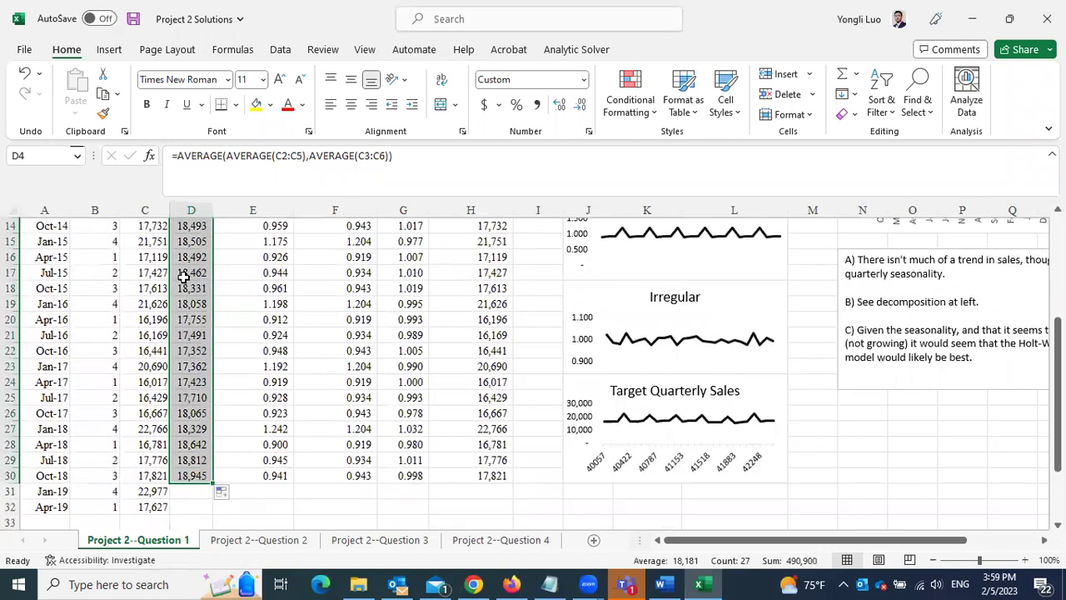
Step: Switch to the e-book in Chrome and read on from Exhibit 6-1 on page 182 to the seasonality section on page 183
scroll(185, 276, up, 5)
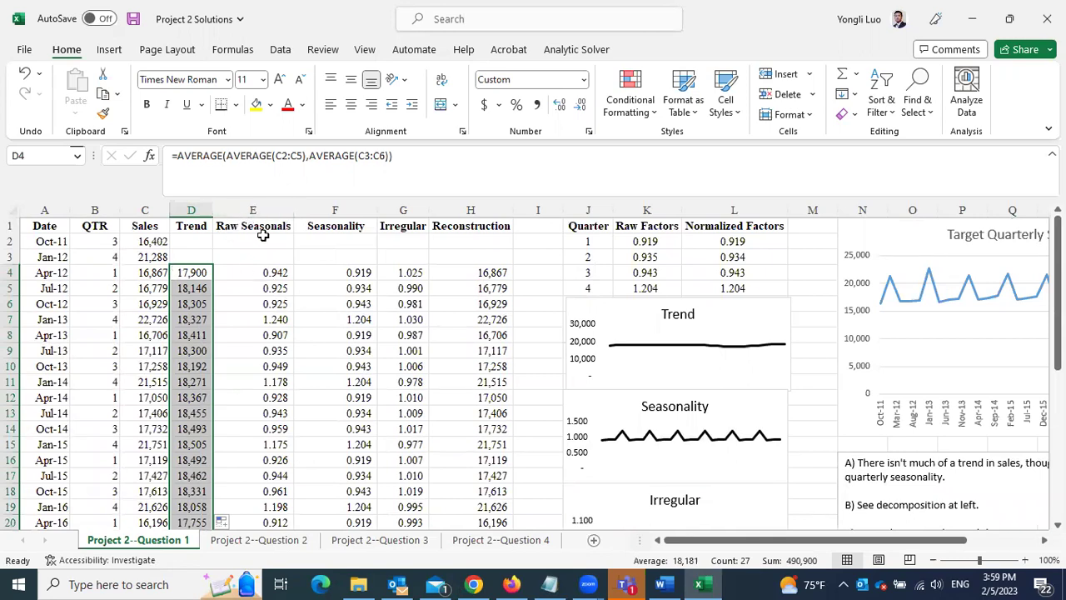
click(473, 583)
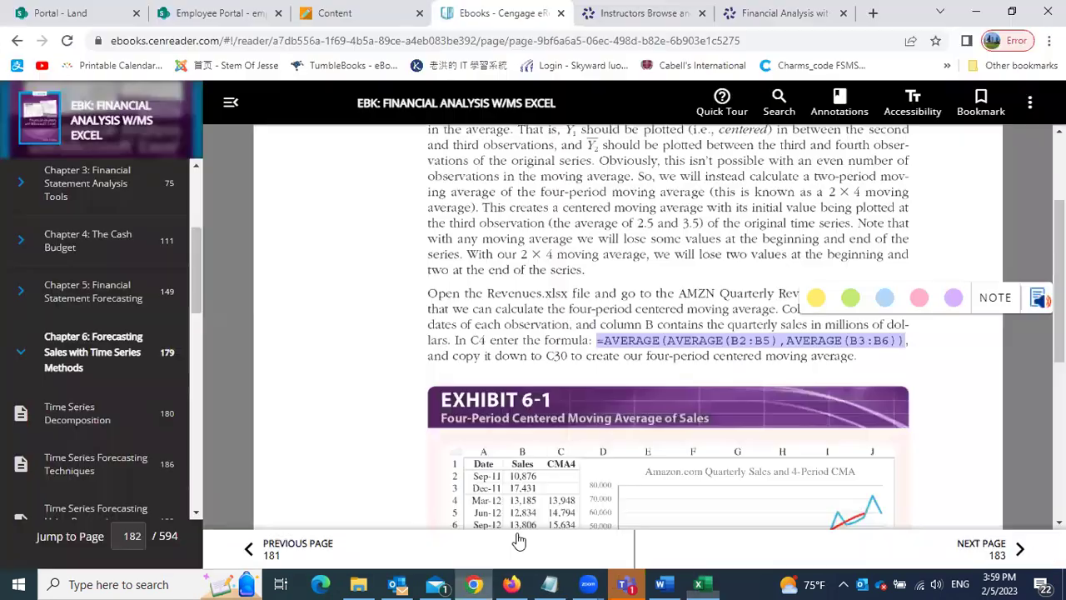
scroll(909, 352, down, 3)
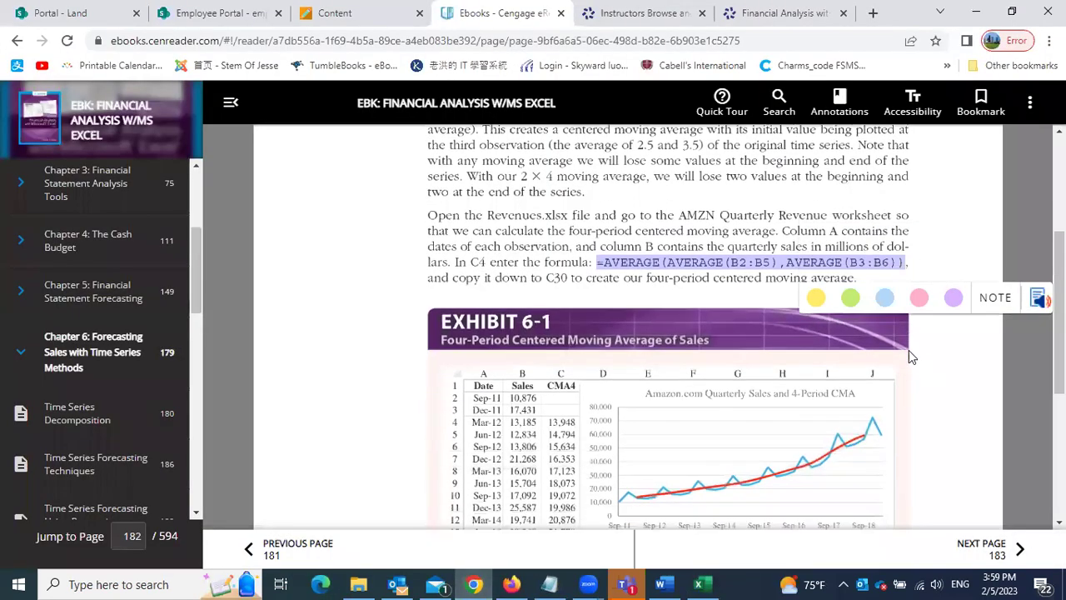
scroll(947, 453, down, 1)
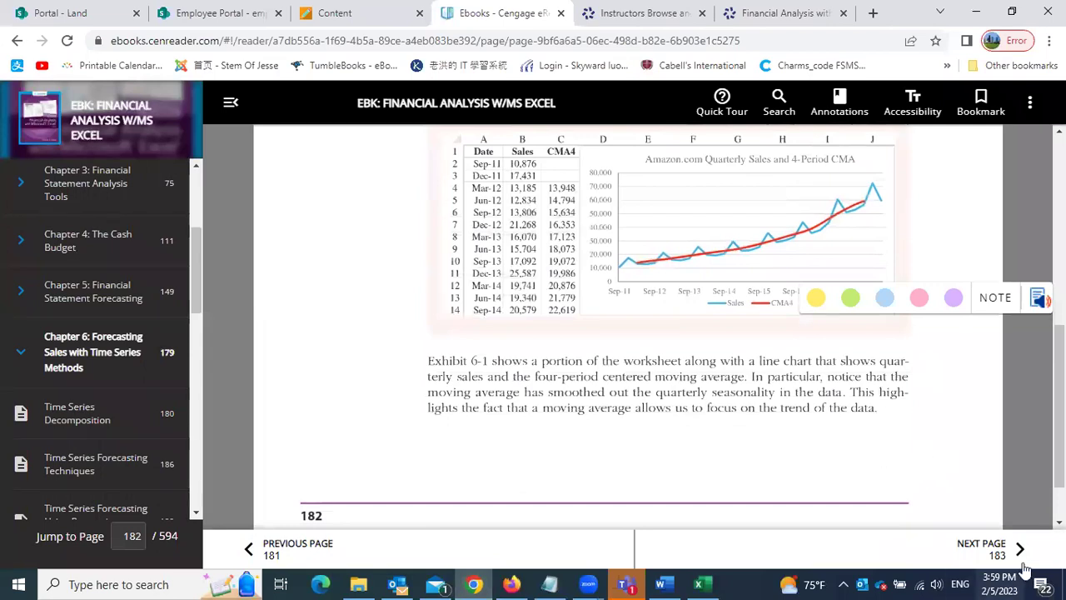
scroll(1018, 552, down, 2)
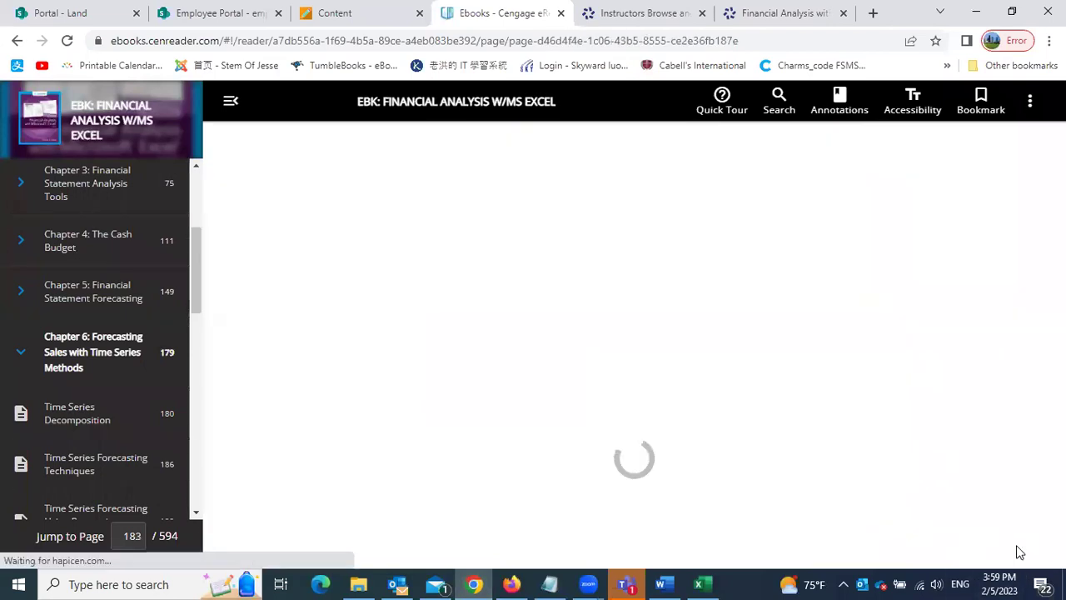
scroll(817, 419, down, 3)
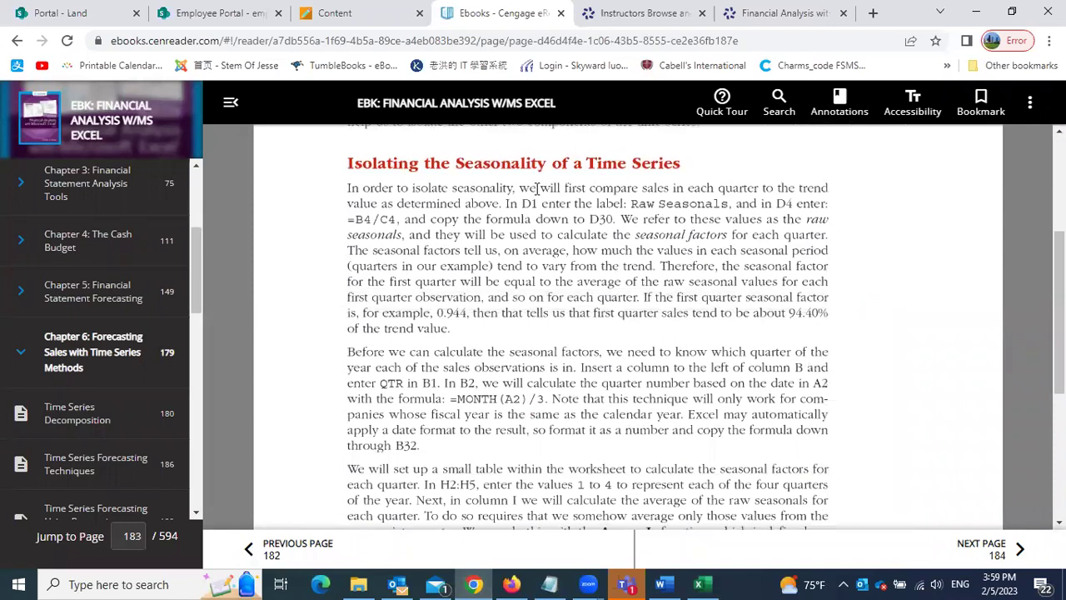
scroll(658, 314, down, 3)
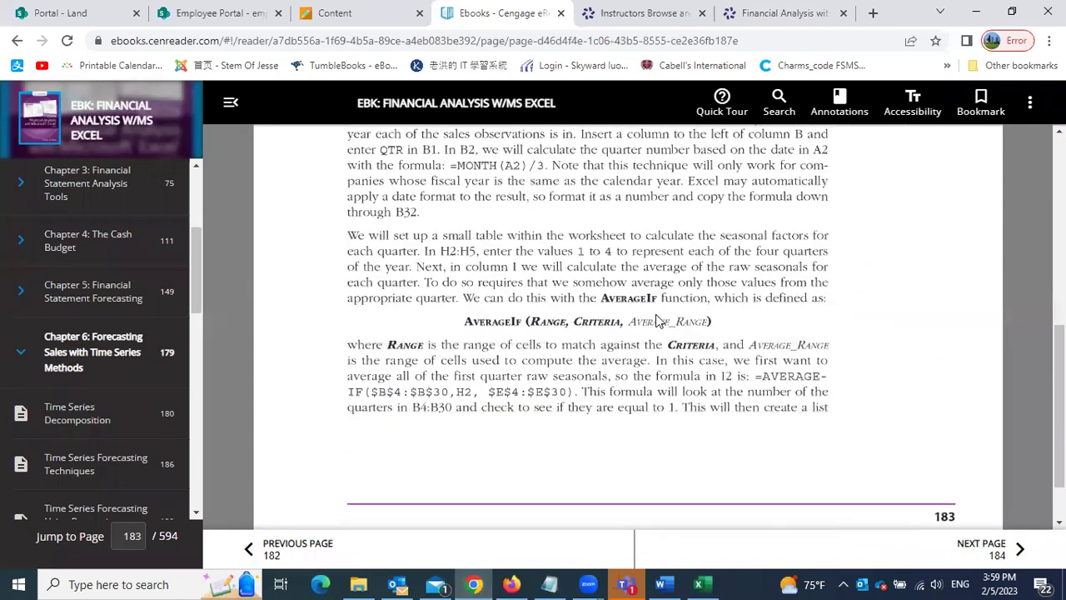
Step: Read the seasonal factor normalization and VLOOKUP instructions on page 184, then the Extracting the Irregular Component section on page 185
click(1021, 547)
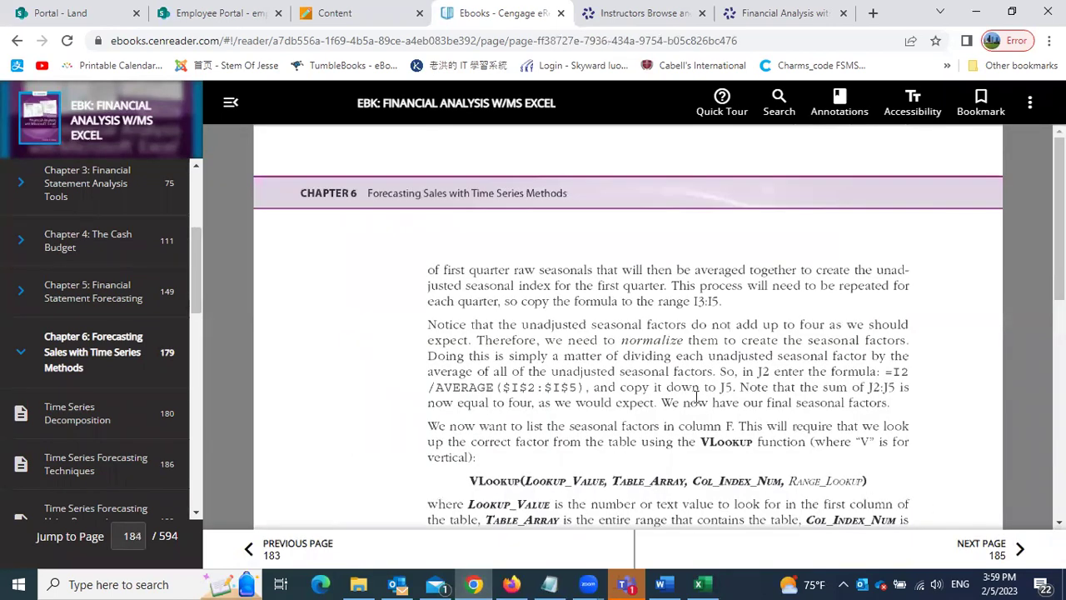
scroll(696, 398, down, 3)
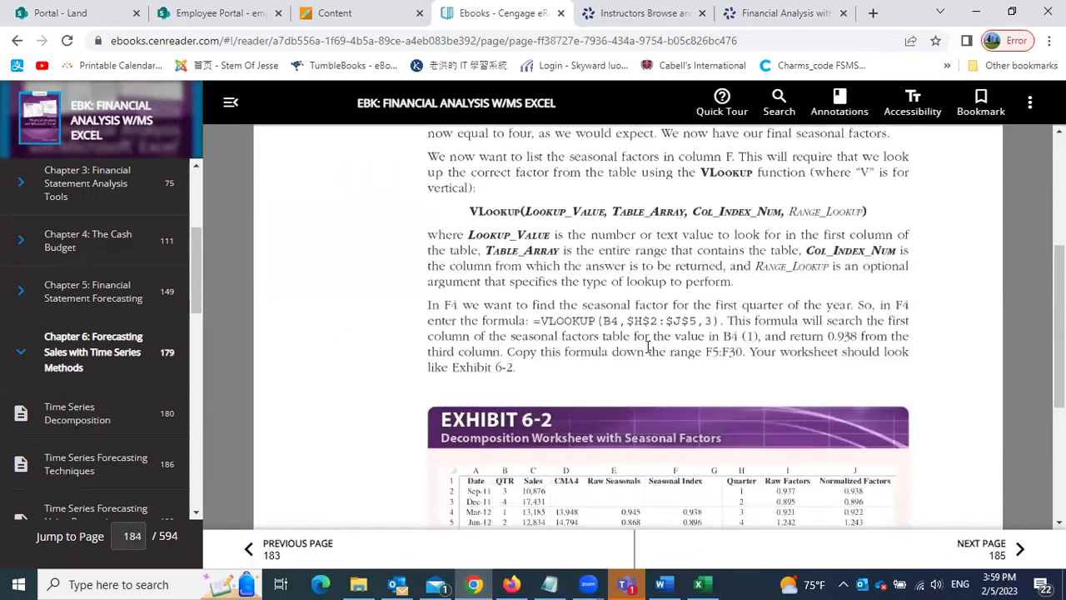
scroll(648, 348, down, 2)
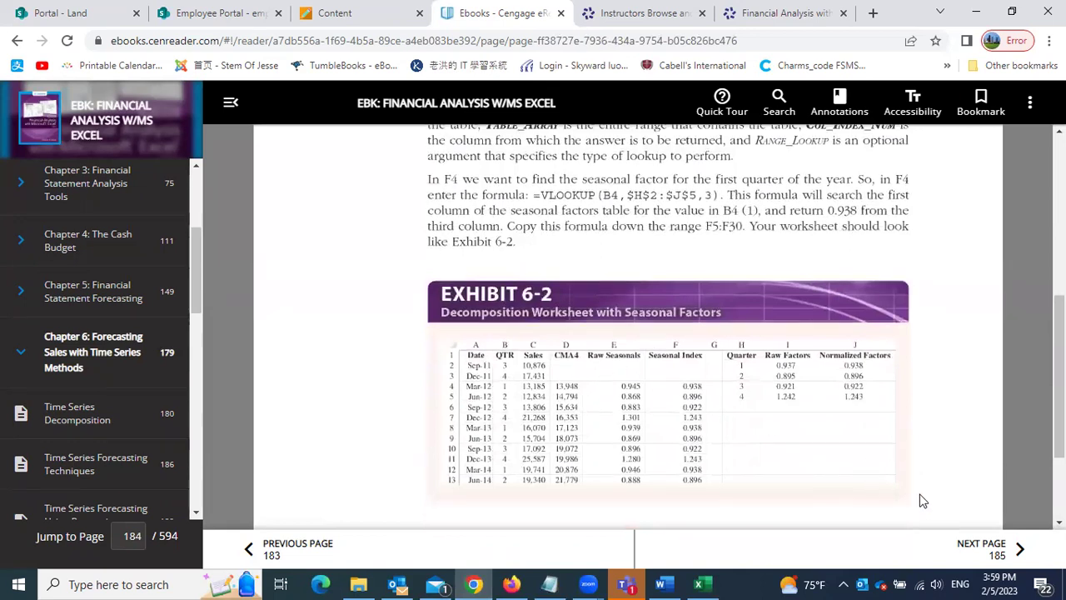
scroll(923, 500, down, 2)
click(1020, 548)
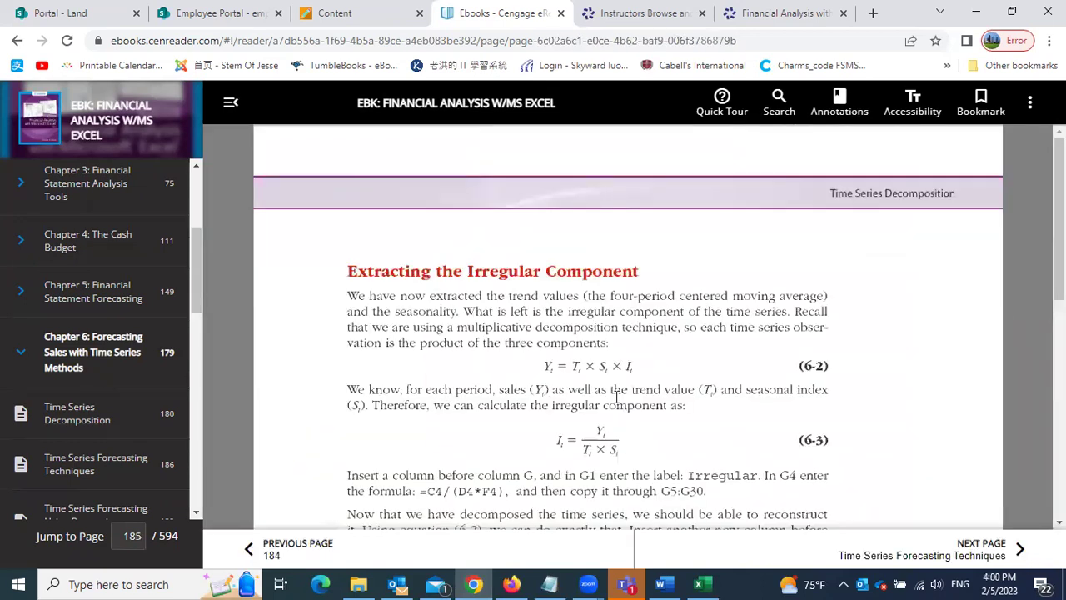
scroll(539, 386, down, 1)
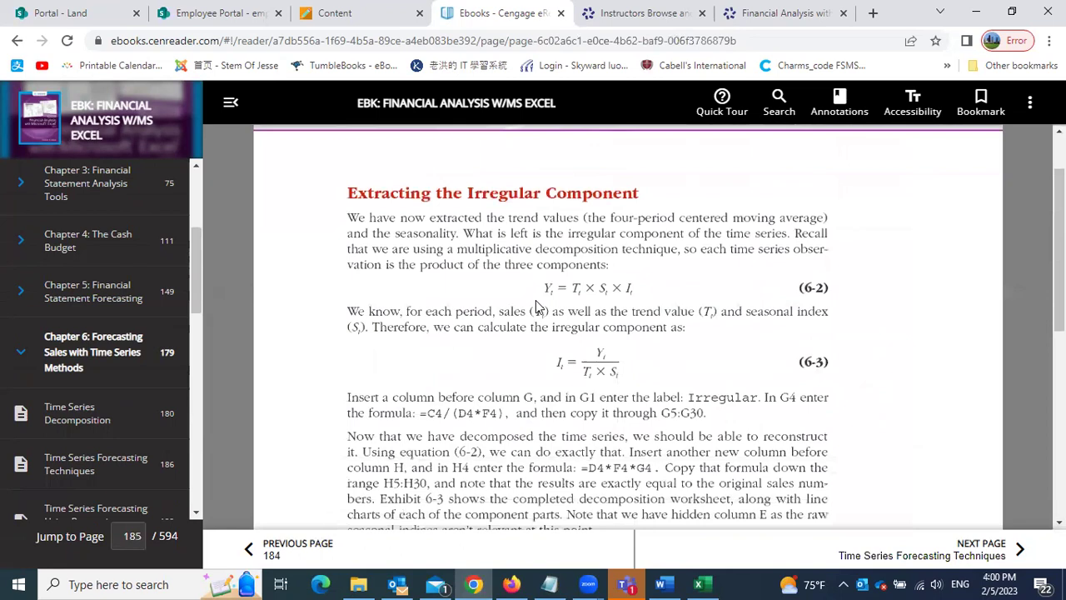
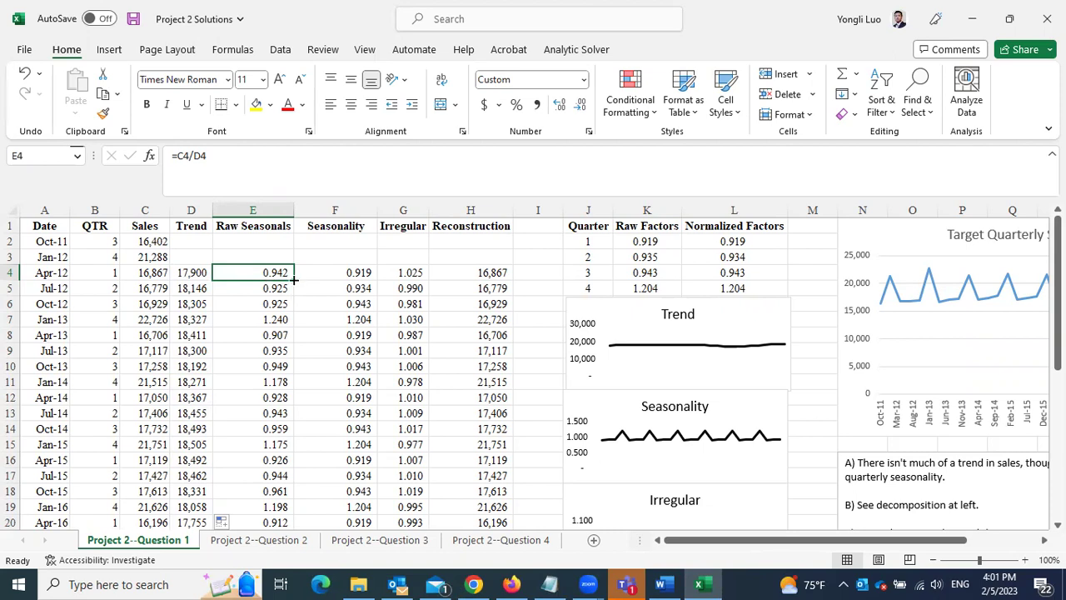
Step: Copy the raw seasonal formula =C4/D4 from E4 down the Raw Seasonals column through E30
mouse_move(293, 280)
mouse_down()
mouse_move(280, 563)
mouse_move(283, 476)
mouse_up()
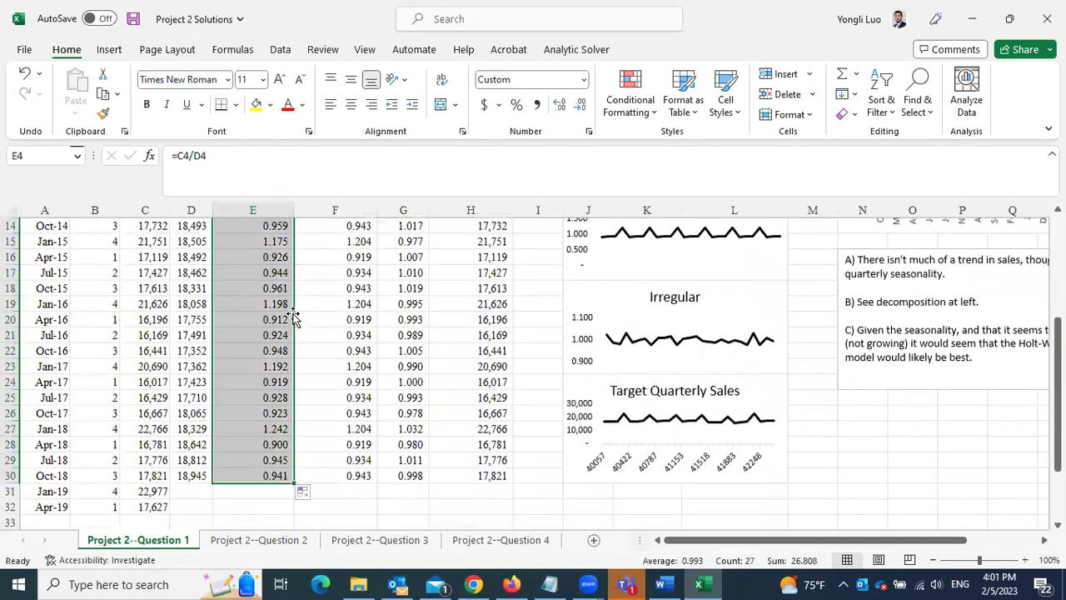
scroll(293, 317, up, 5)
Step: Examine the VLOOKUP formula in Seasonality cell F4 and the quarter formula in B4 that supplies its lookup value
click(335, 273)
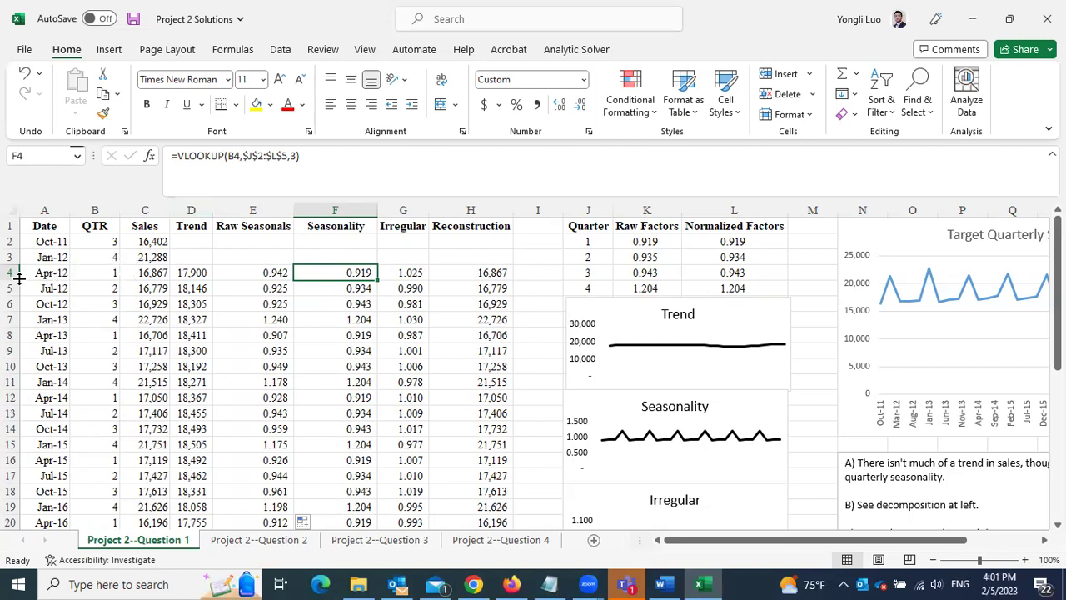
click(93, 275)
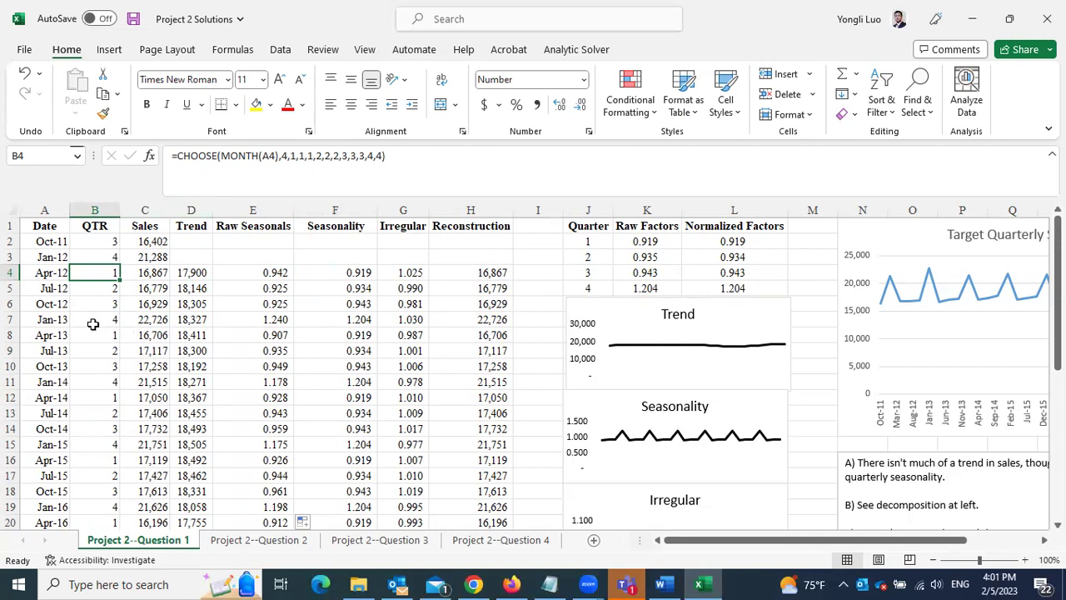
click(338, 272)
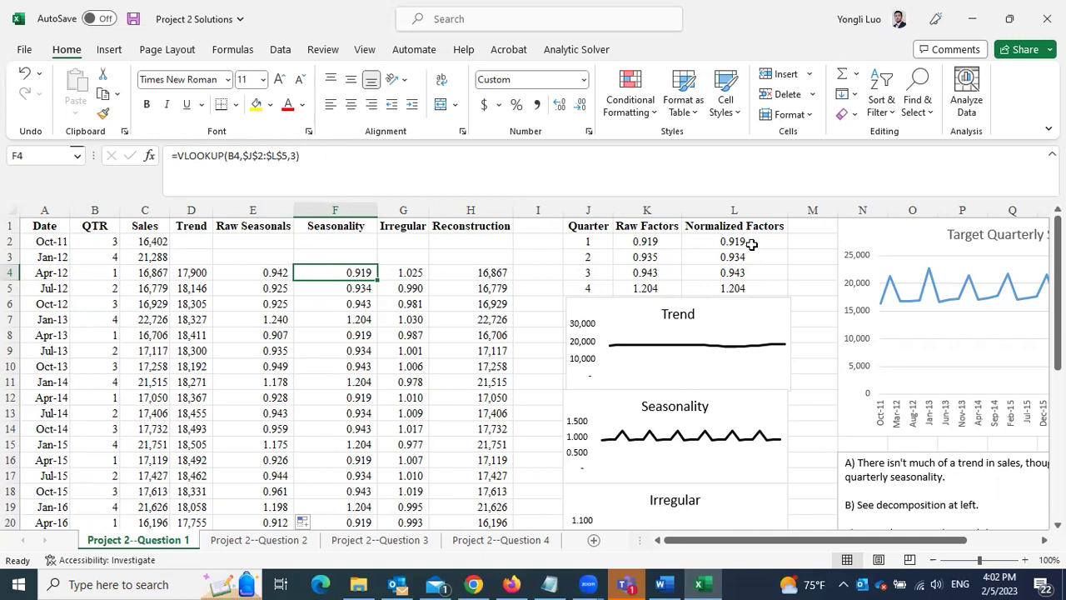
Step: Step through the Normalized Factors formulas in L2 to L5, one quarter at a time
click(744, 241)
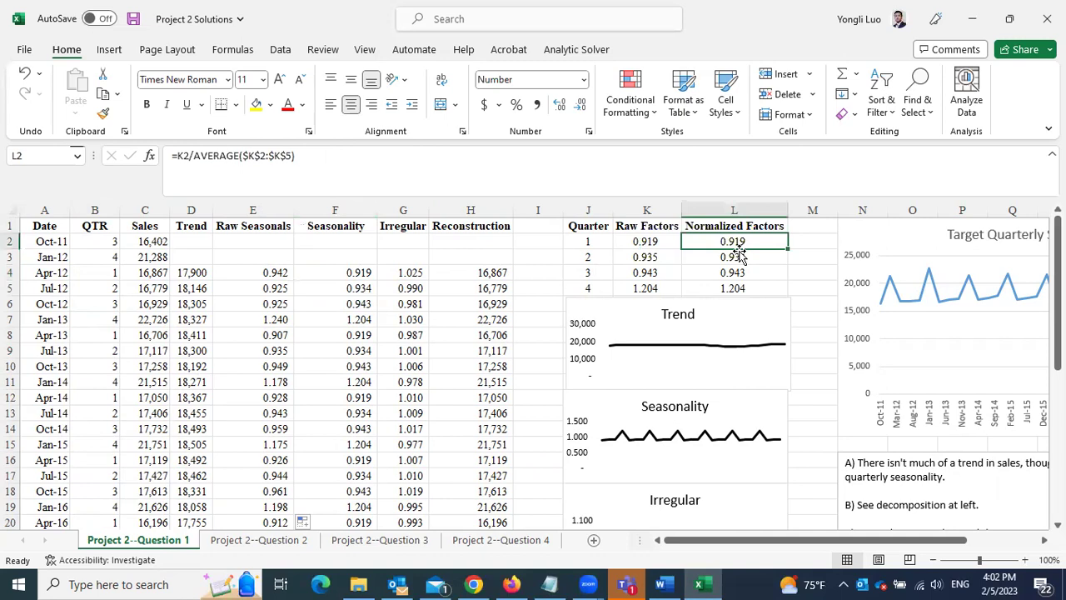
click(740, 260)
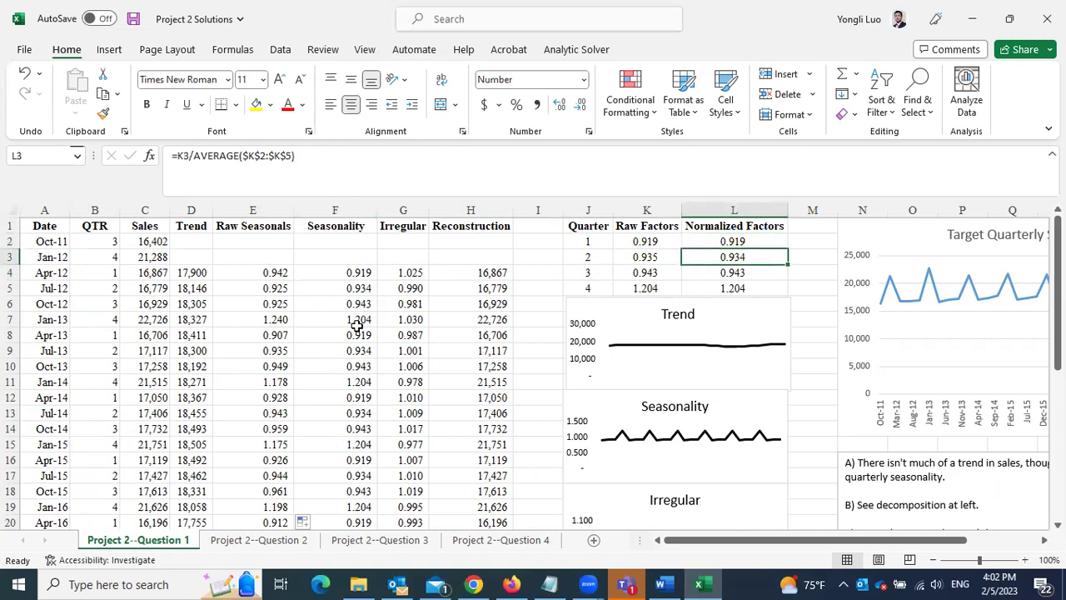
click(738, 277)
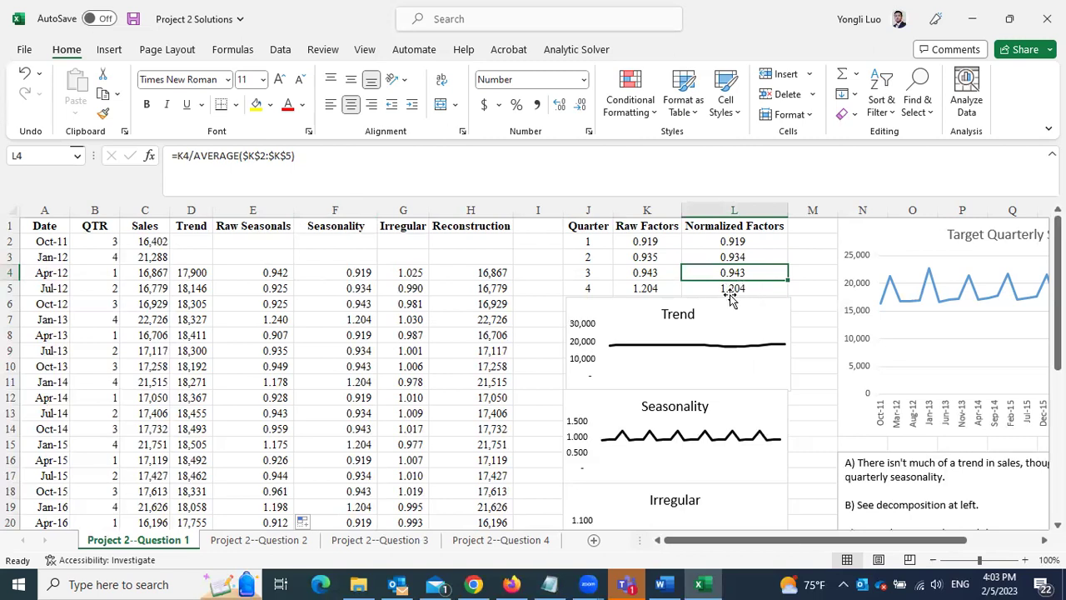
click(731, 288)
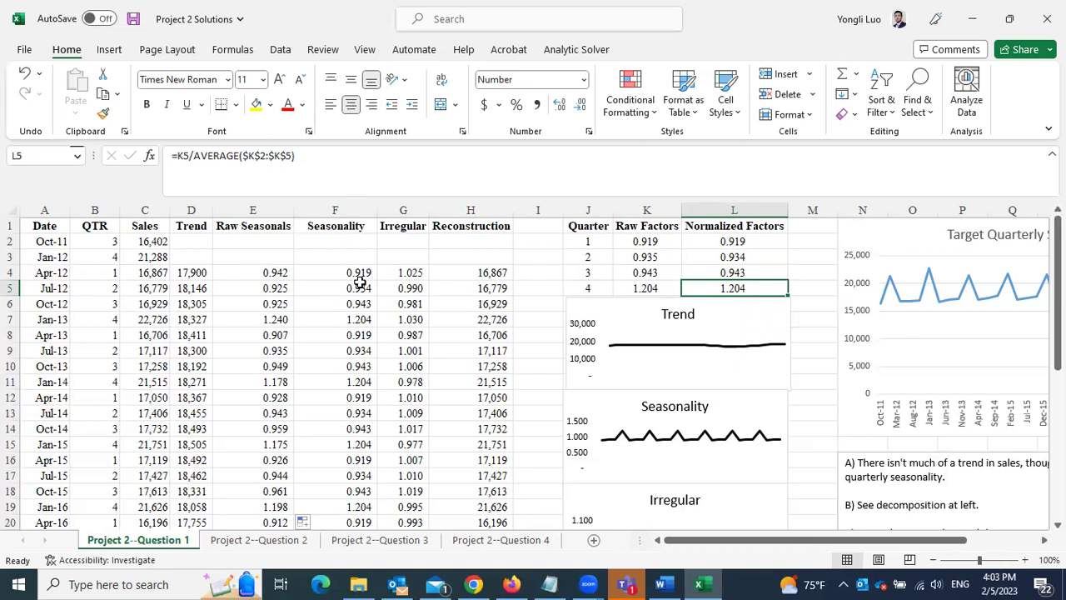
Step: Switch to the e-book in Chrome, review the irregular component on page 185, and go back to Exhibit 6-2 on page 184
click(473, 584)
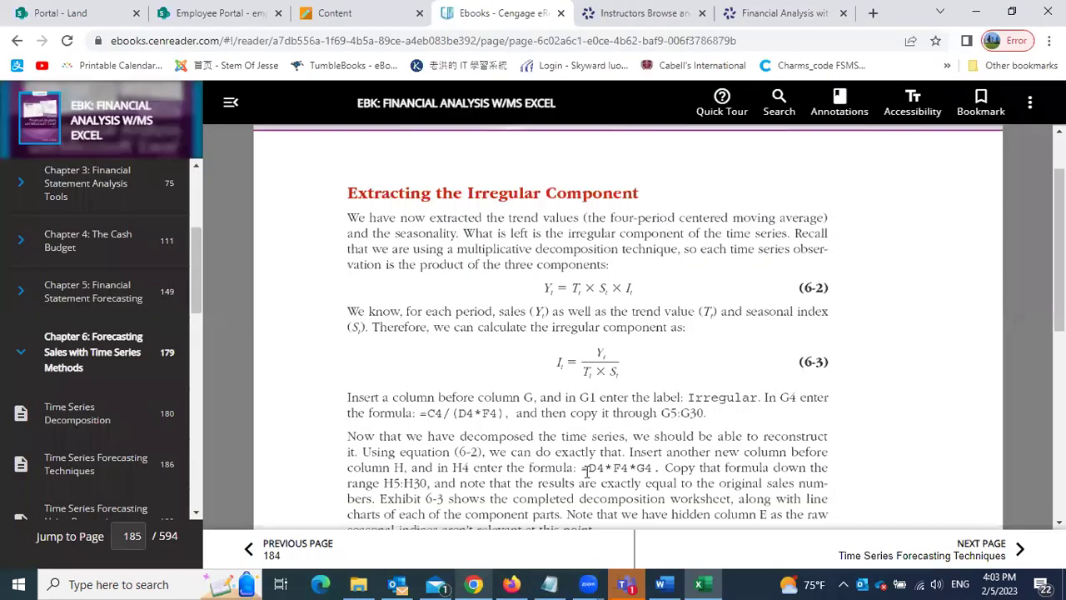
scroll(683, 389, down, 2)
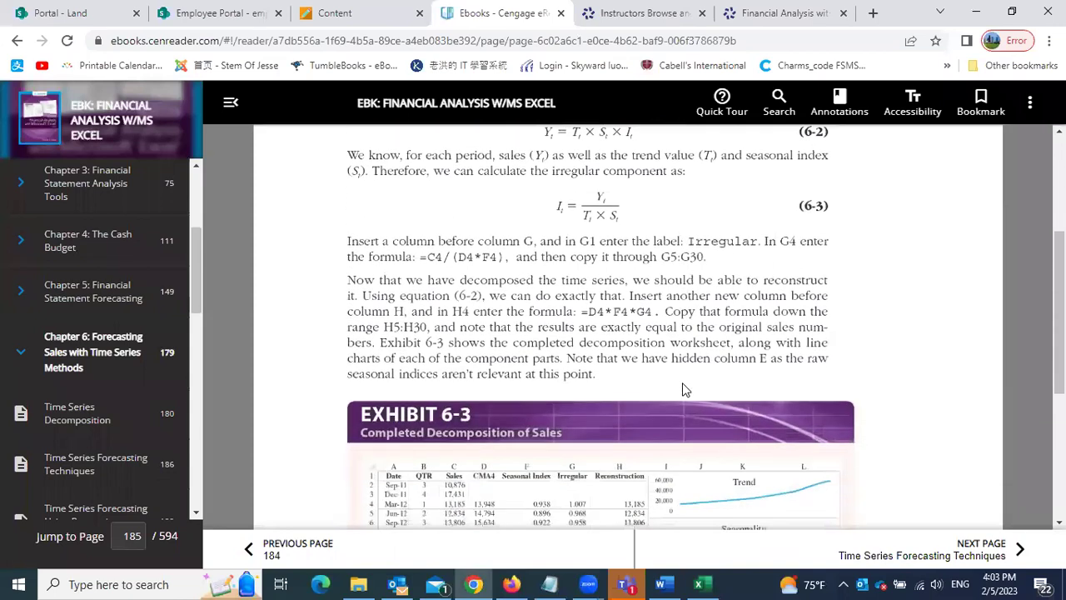
scroll(683, 389, up, 3)
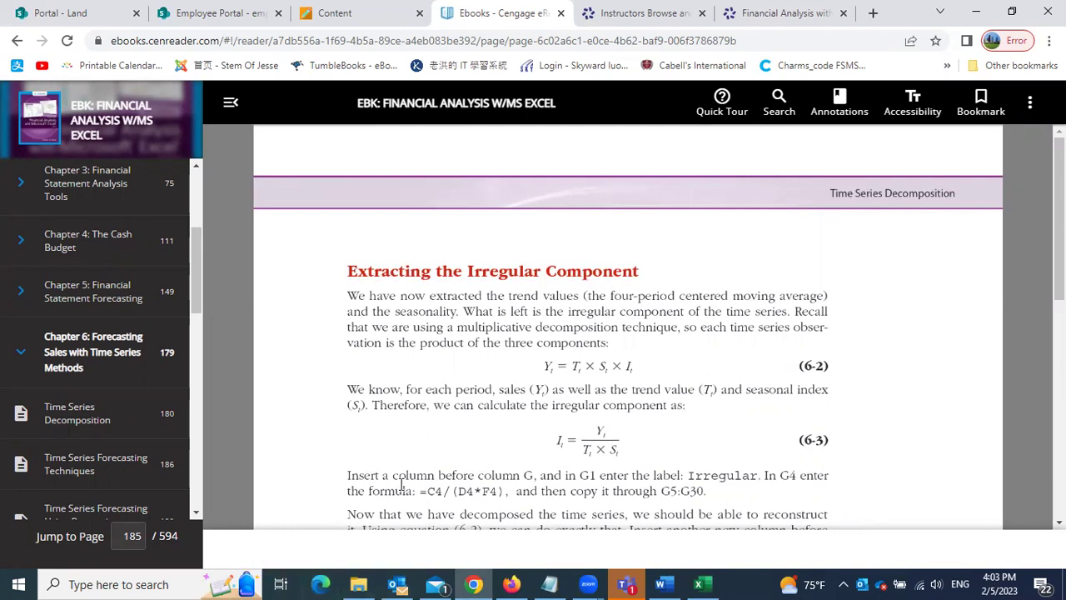
click(248, 554)
scroll(588, 408, down, 1)
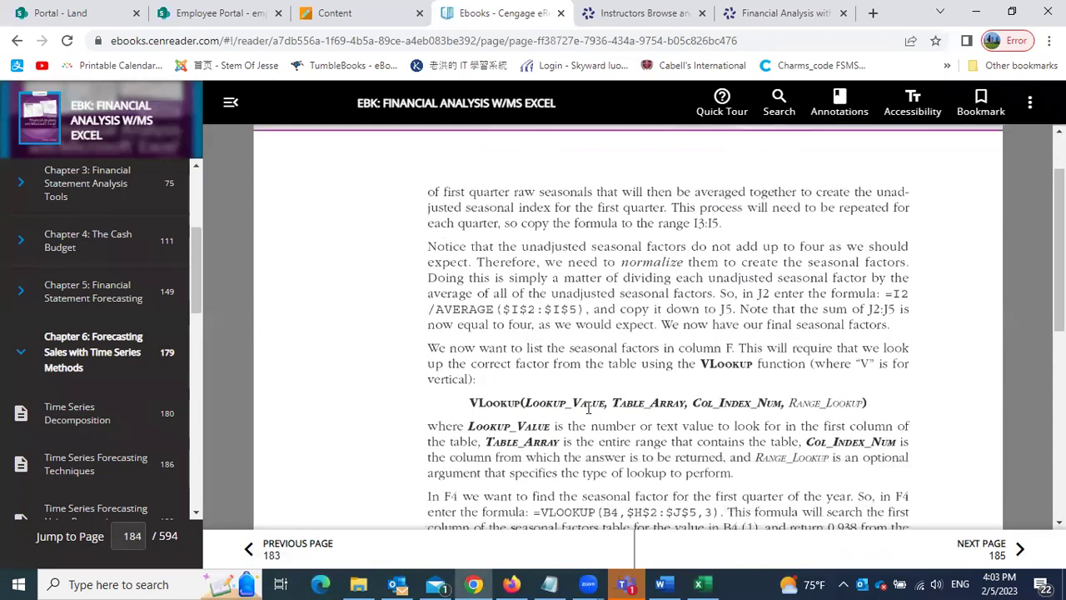
scroll(695, 344, down, 4)
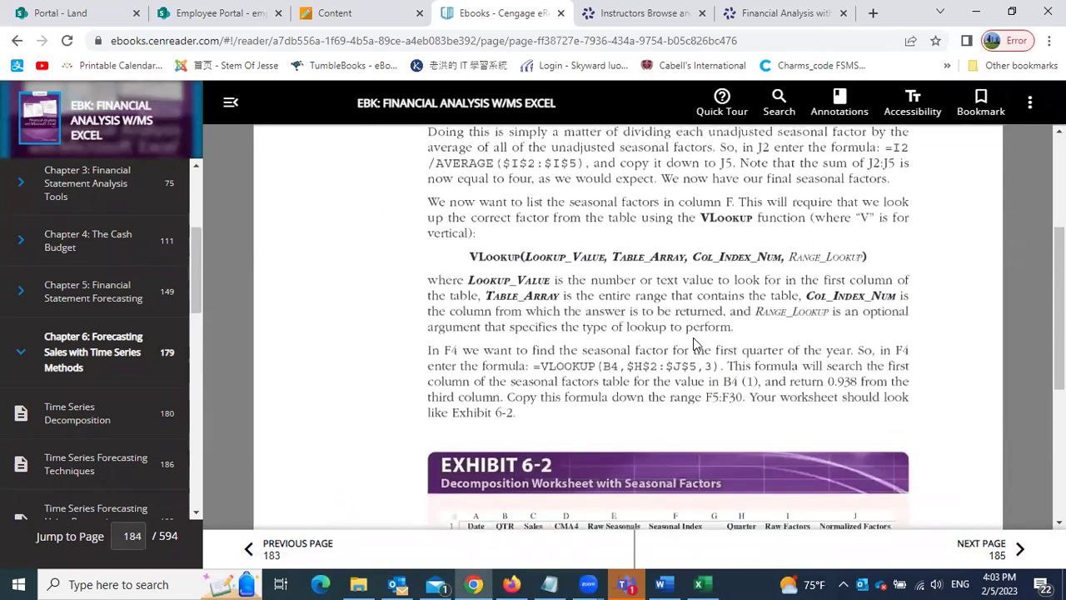
scroll(695, 345, down, 2)
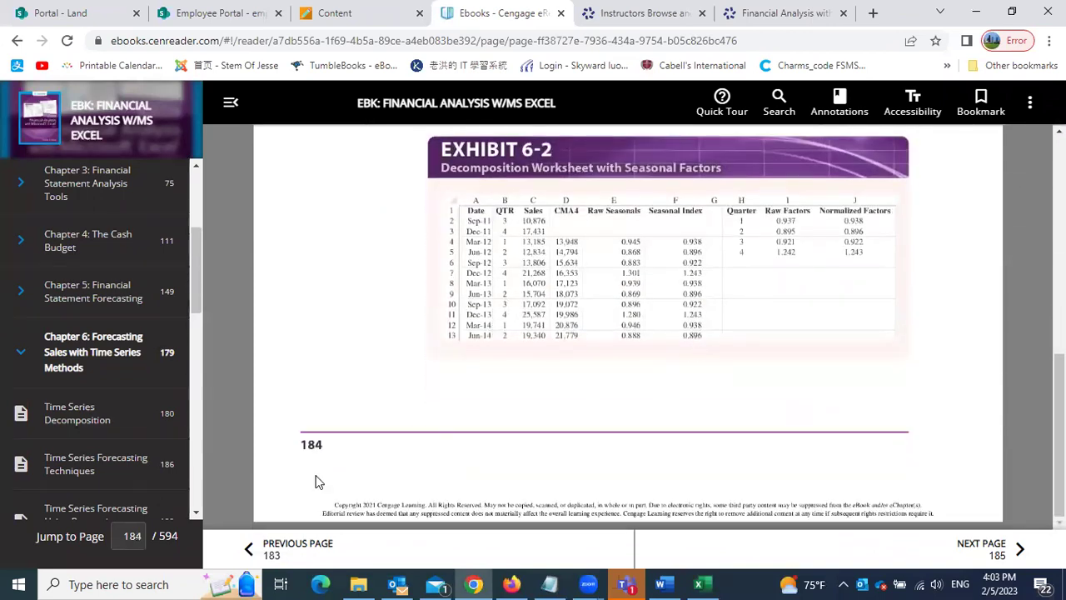
Step: Select the seasonal factor formula =VLOOKUP(B4,$H$2:$J$5,3) in the text of page 184
scroll(596, 371, up, 5)
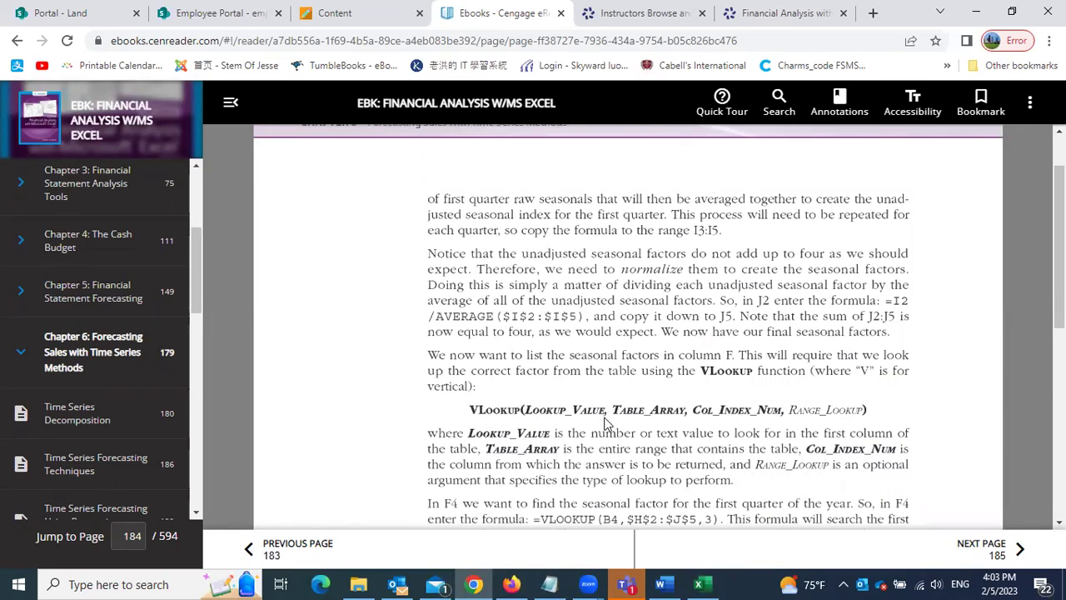
scroll(572, 461, down, 1)
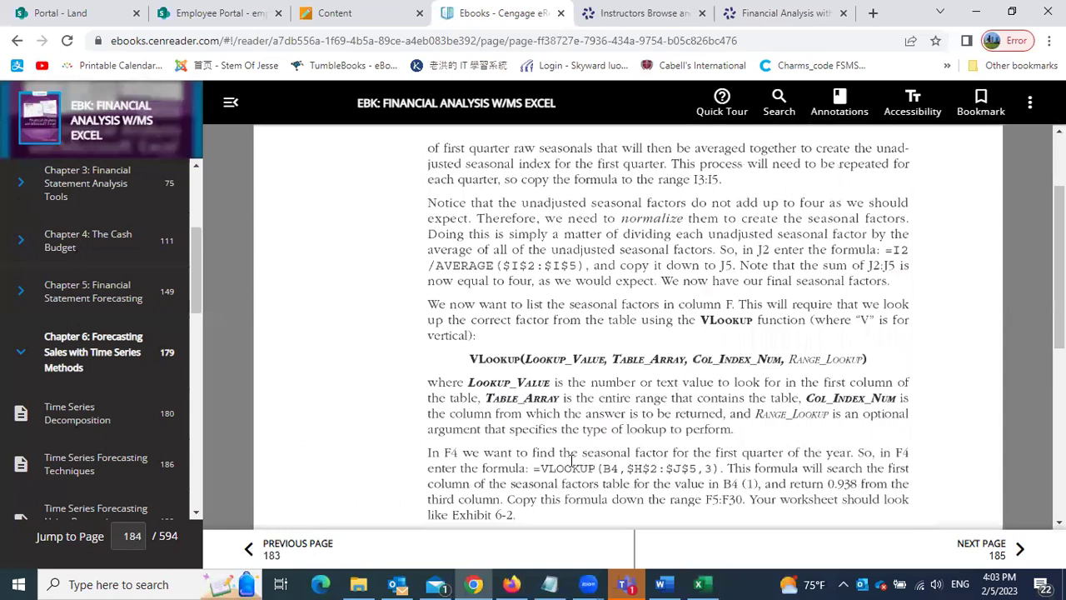
drag(531, 441, 714, 443)
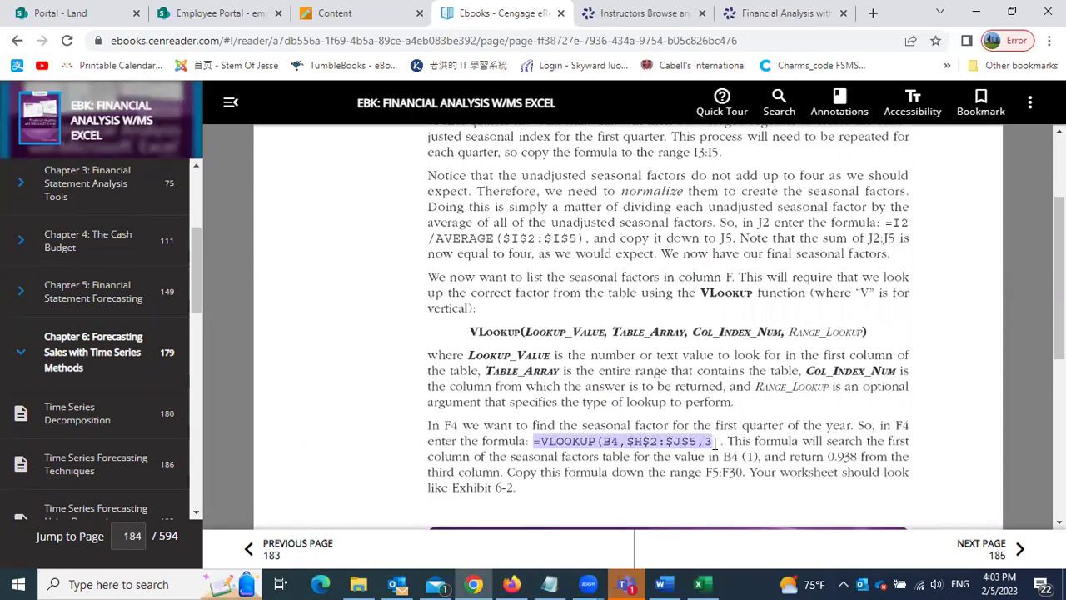
drag(717, 444, 721, 442)
drag(720, 442, 721, 443)
scroll(673, 450, up, 2)
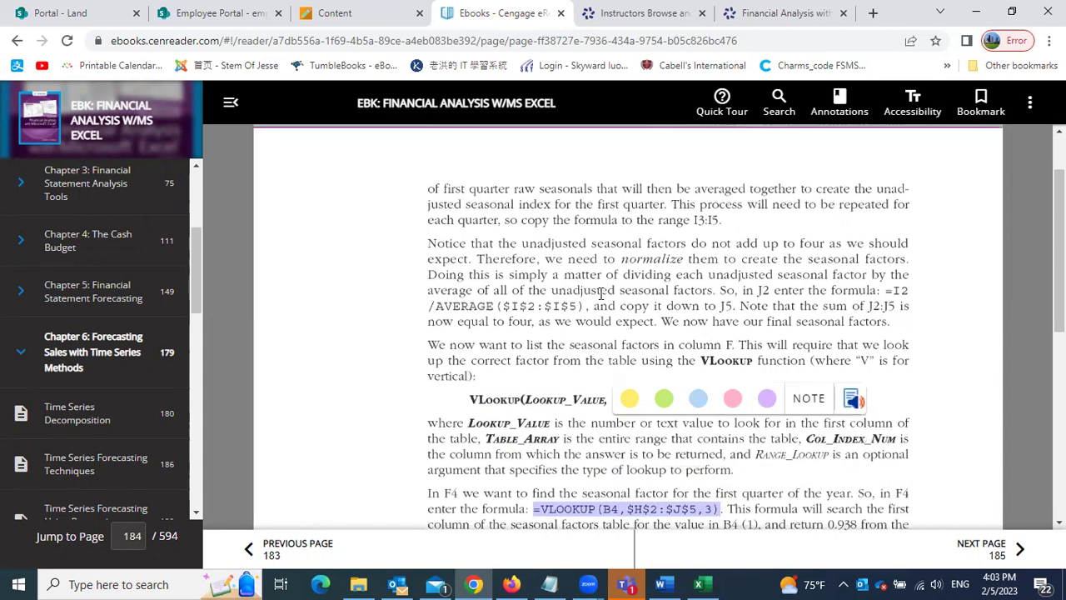
Step: Switch back to the Project 2 Solutions workbook in Excel and copy the Seasonality formula from F4 down through F30
click(698, 584)
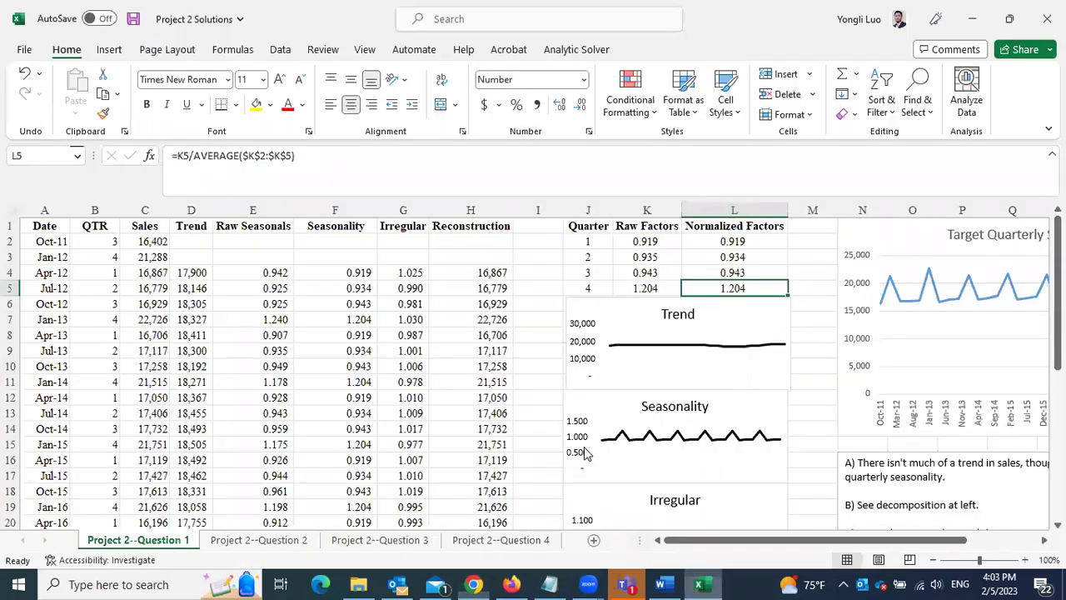
click(334, 273)
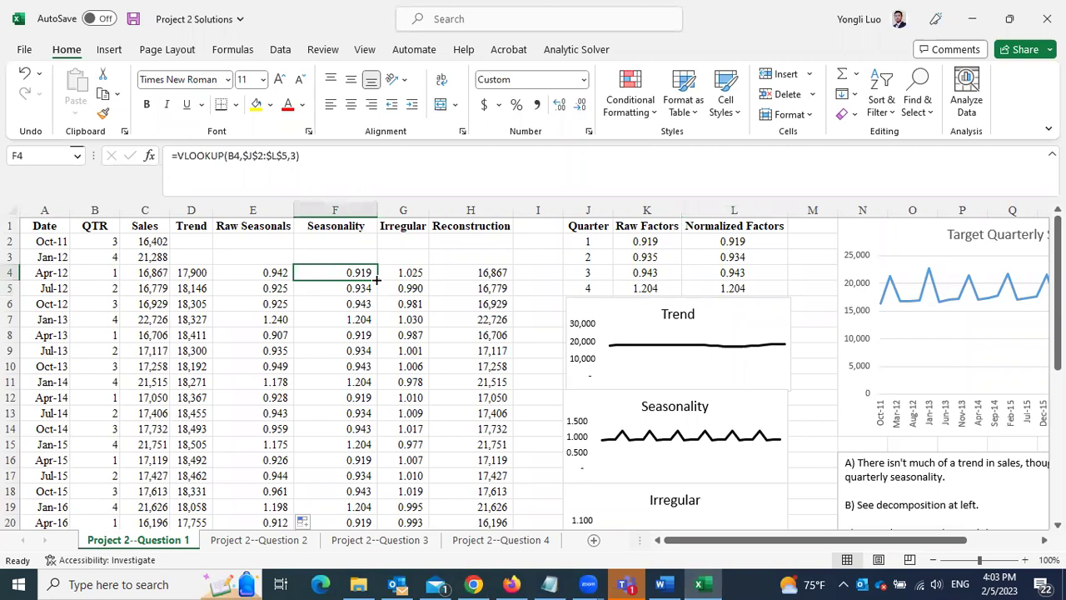
drag(377, 282, 375, 481)
scroll(334, 374, up, 3)
scroll(329, 365, up, 2)
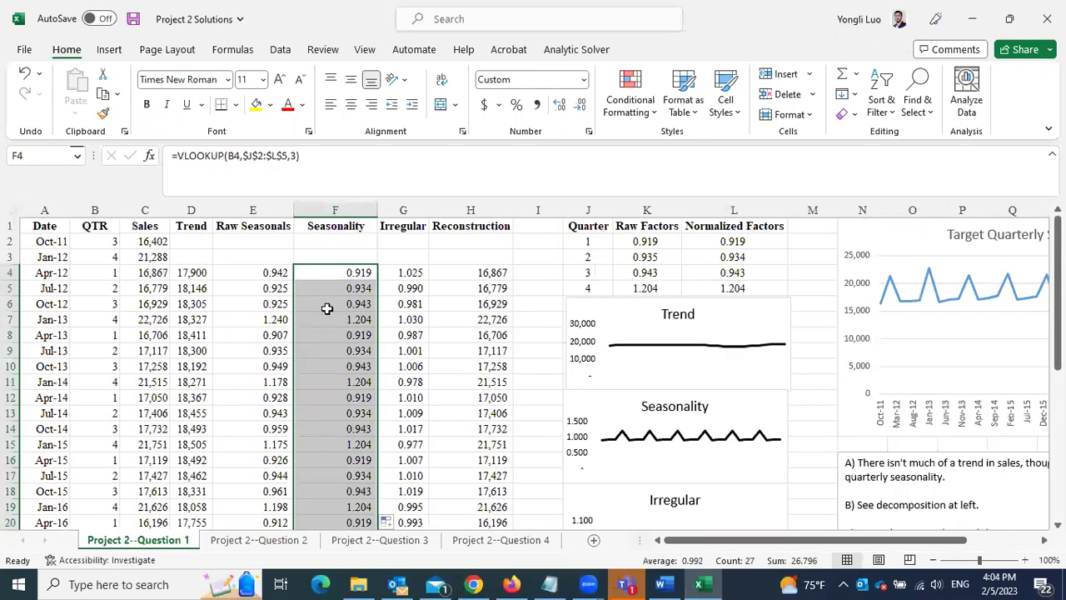
Step: Select columns A through F, Date to Seasonality, and inspect the Irregular formula in G4
drag(46, 210, 324, 230)
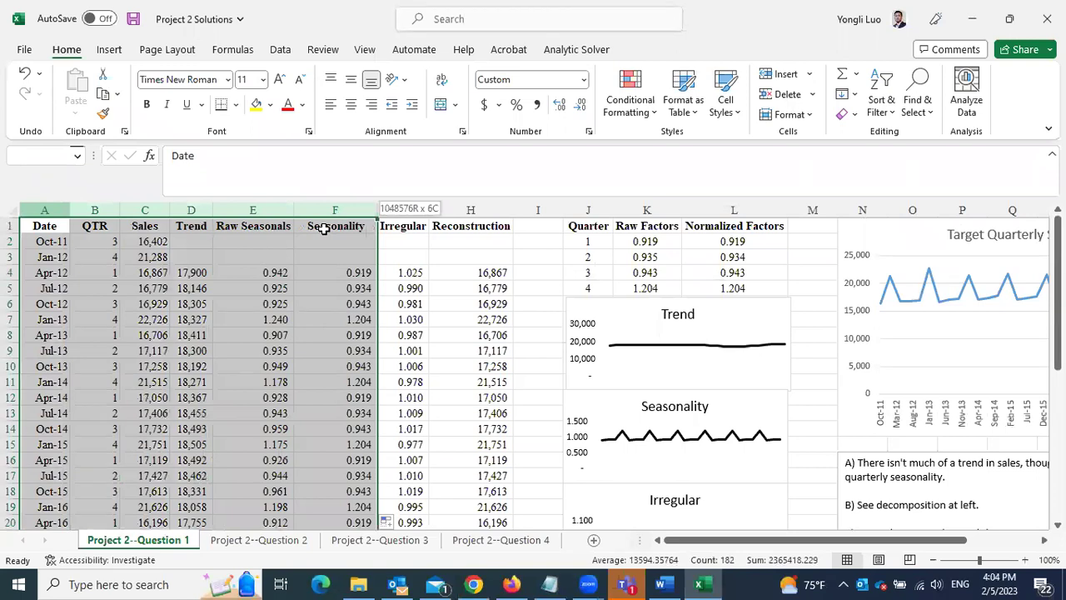
drag(323, 229, 325, 232)
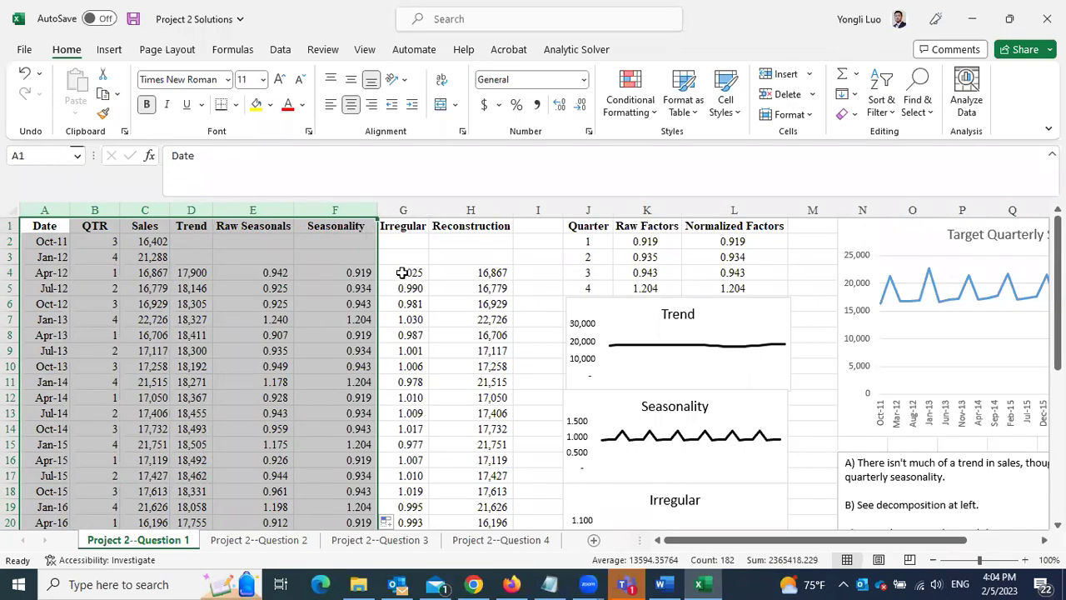
click(402, 273)
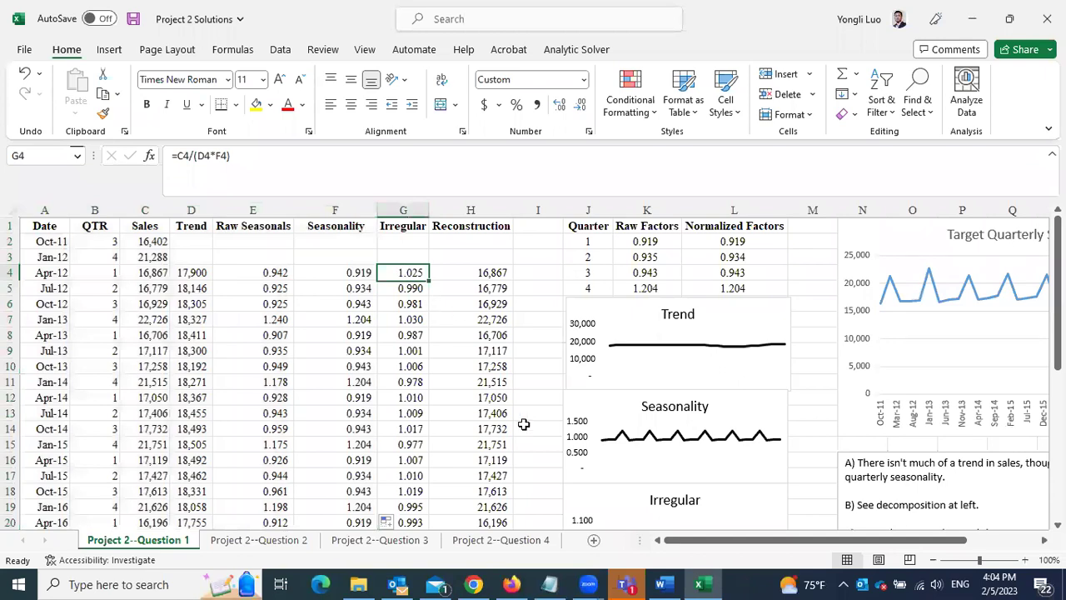
Step: Switch to the e-book in Chrome, go to page 185 on extracting the irregular component, and select the numerator of equation 6-3
click(473, 584)
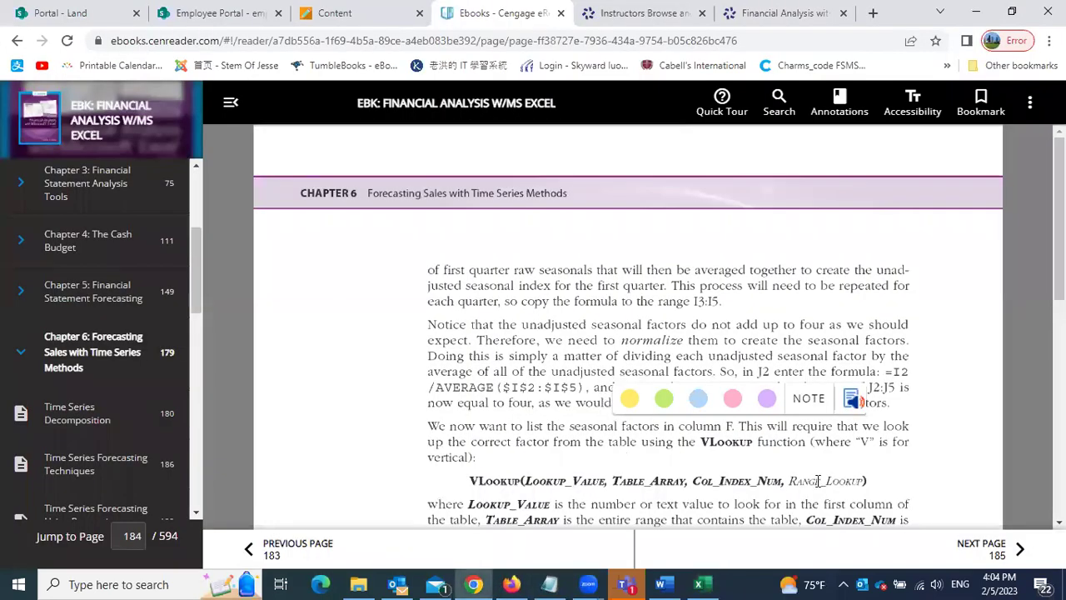
click(1018, 549)
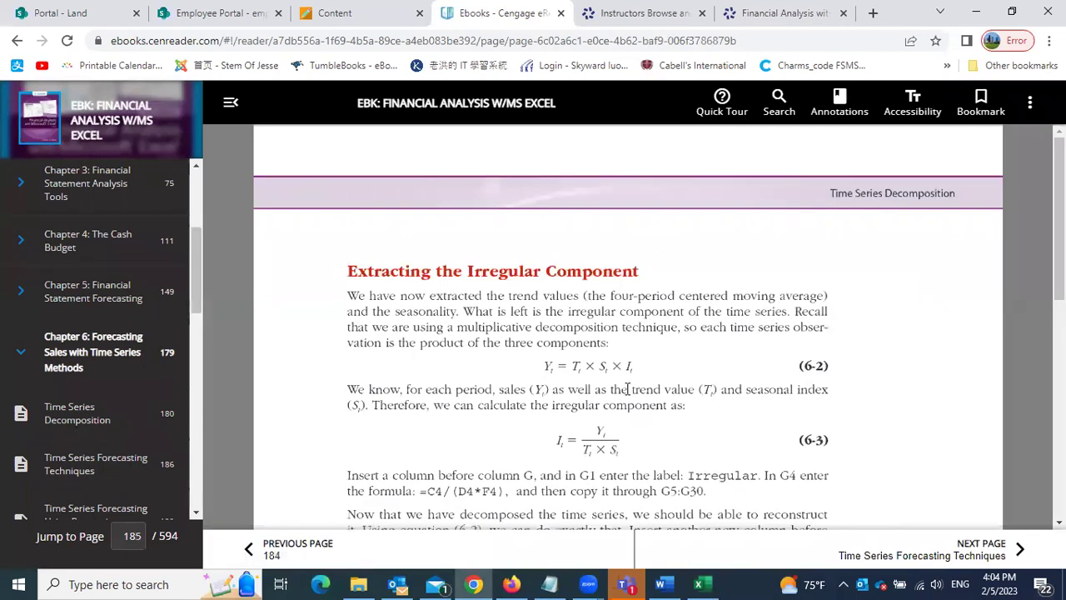
scroll(627, 389, down, 1)
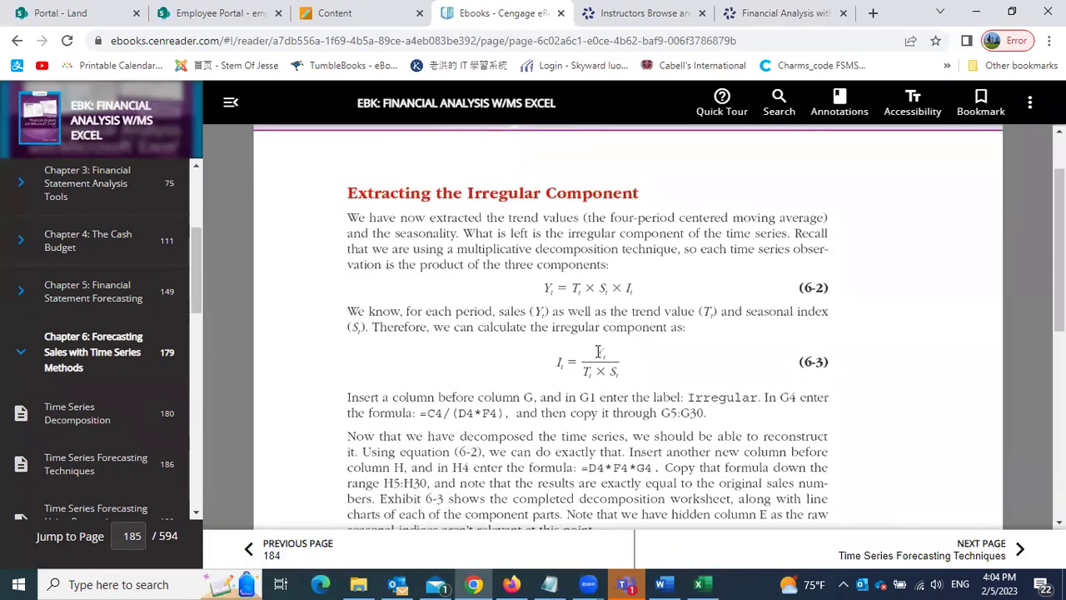
double_click(598, 351)
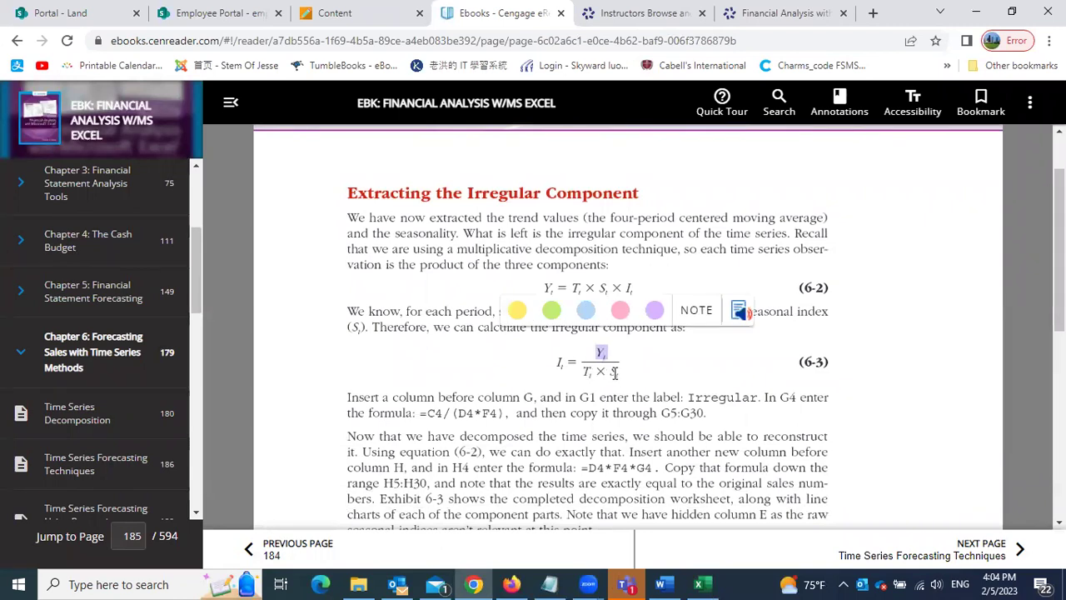
Step: Switch back to the Project 2 Solutions workbook in Excel and copy the Irregular formula from G4 down through G30
click(698, 584)
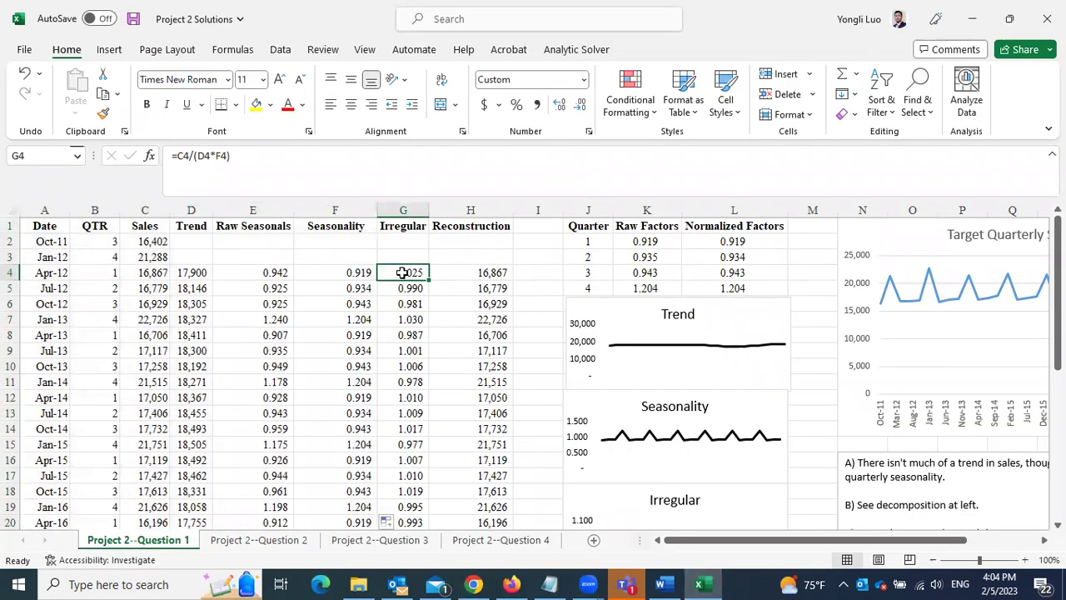
click(147, 275)
click(406, 273)
drag(429, 279, 416, 476)
scroll(410, 387, up, 5)
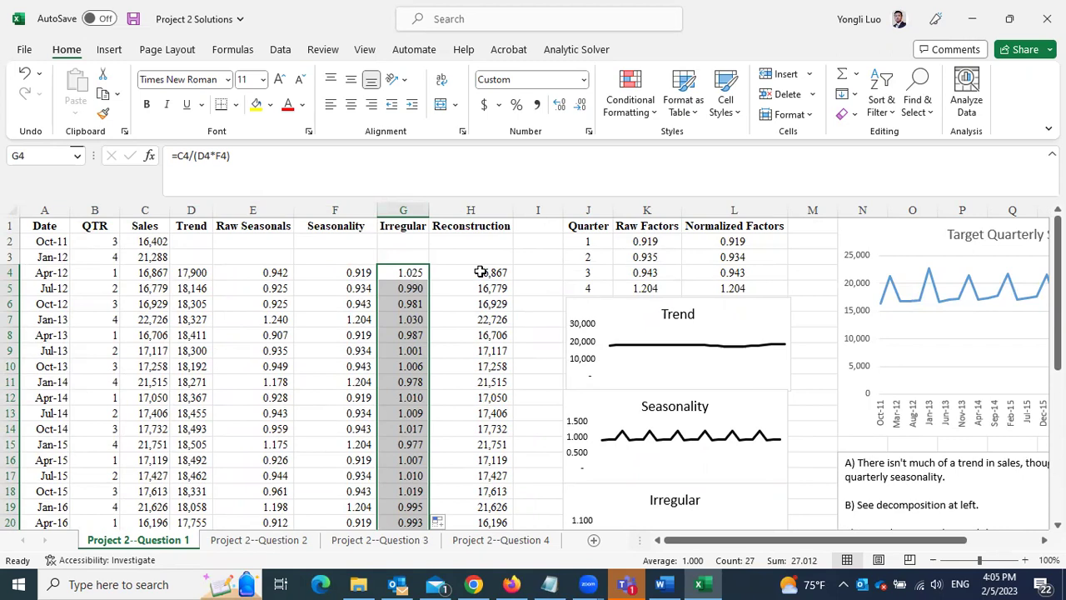
Step: Look over the component charts and trace the Reconstruction formula in H4 through its source cells D4, F4 and G4
scroll(717, 441, down, 3)
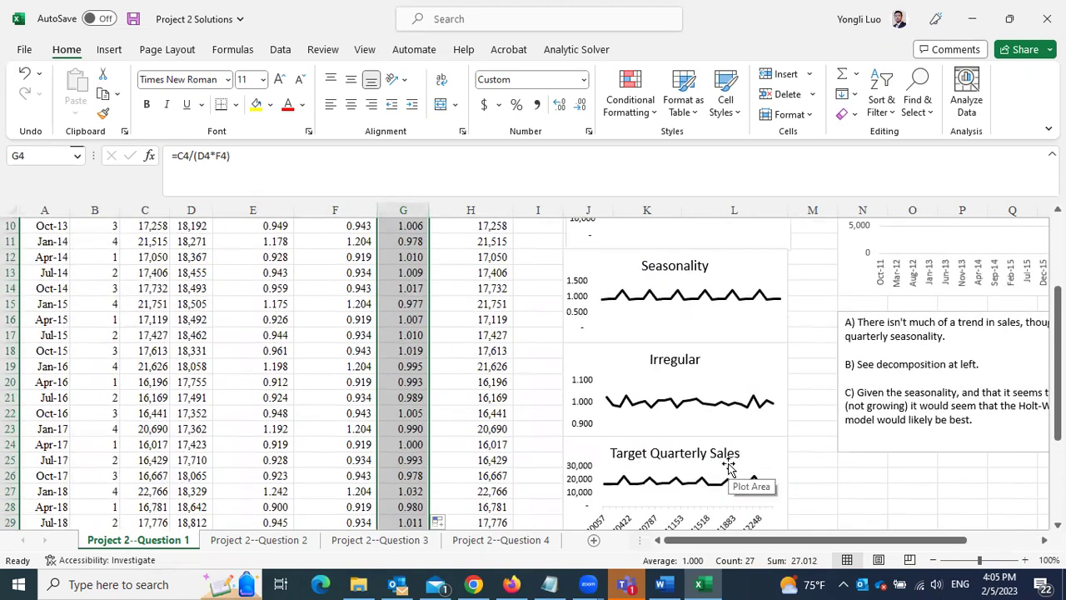
scroll(419, 322, up, 3)
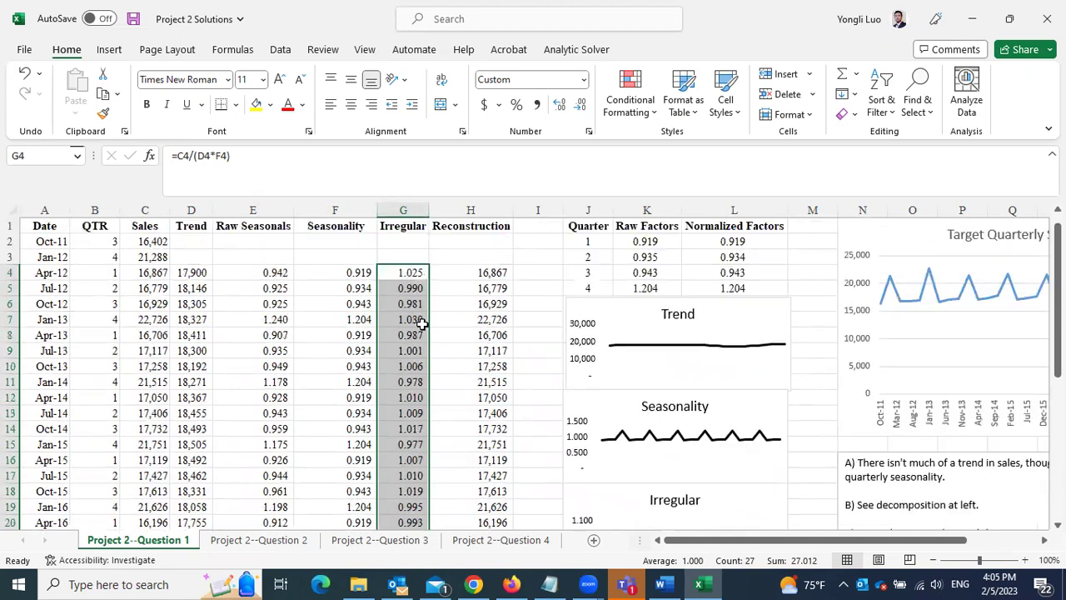
click(472, 272)
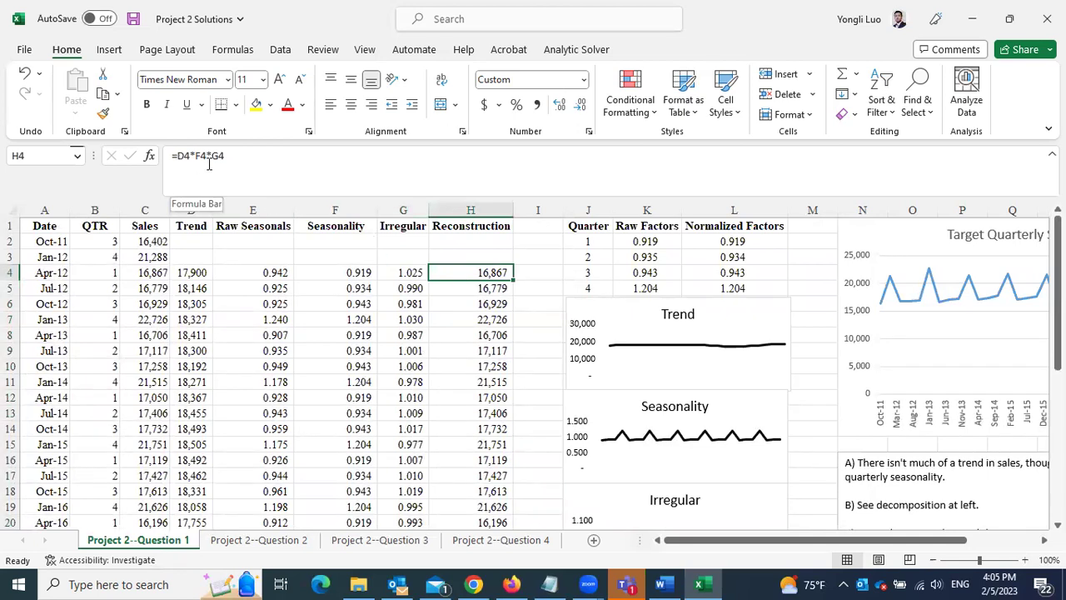
click(191, 274)
click(344, 274)
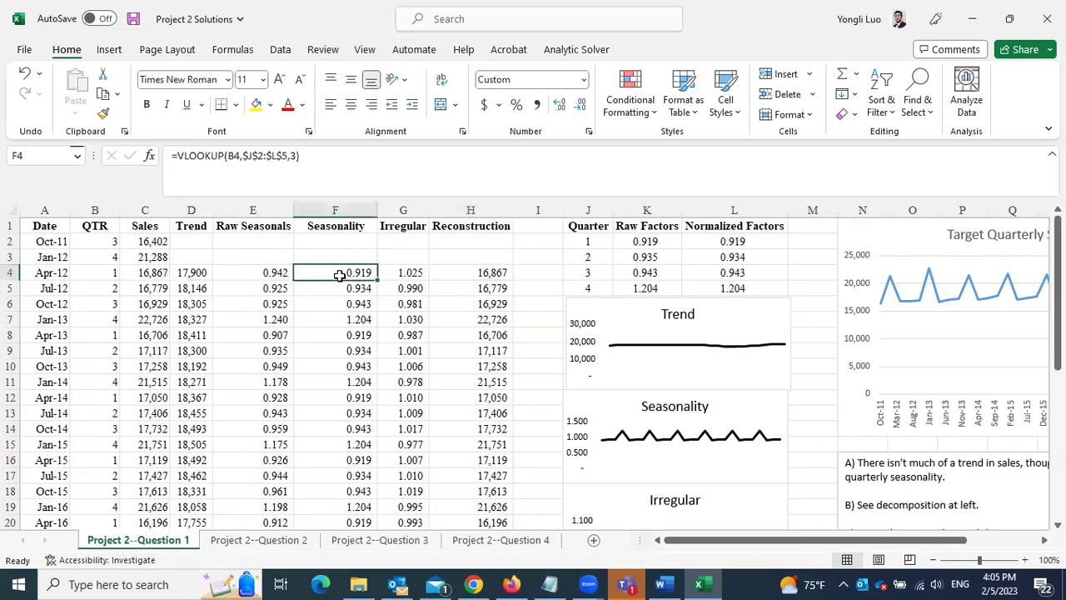
click(405, 274)
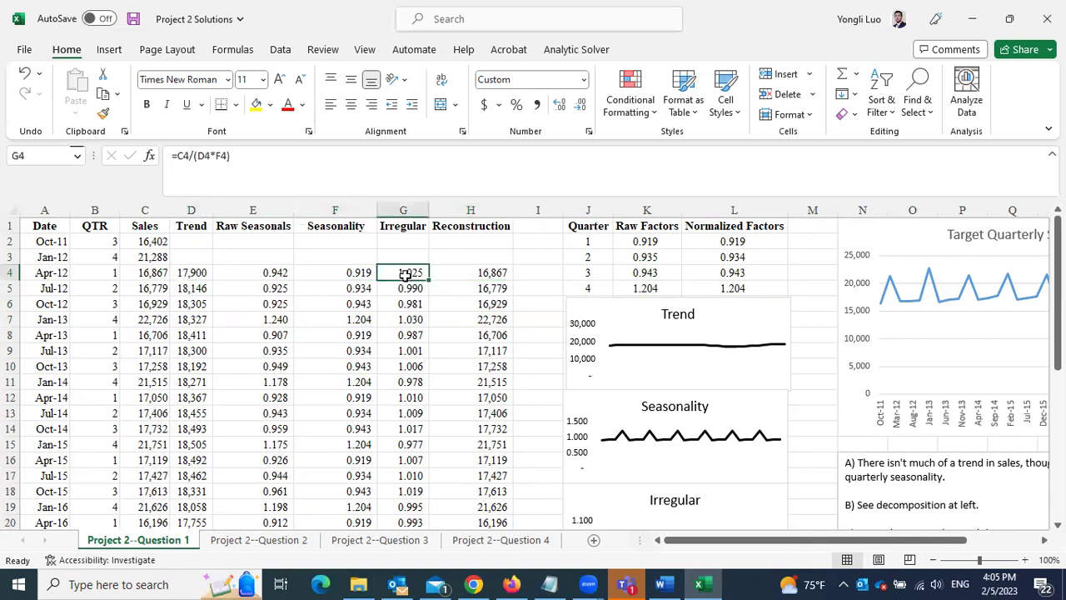
click(479, 275)
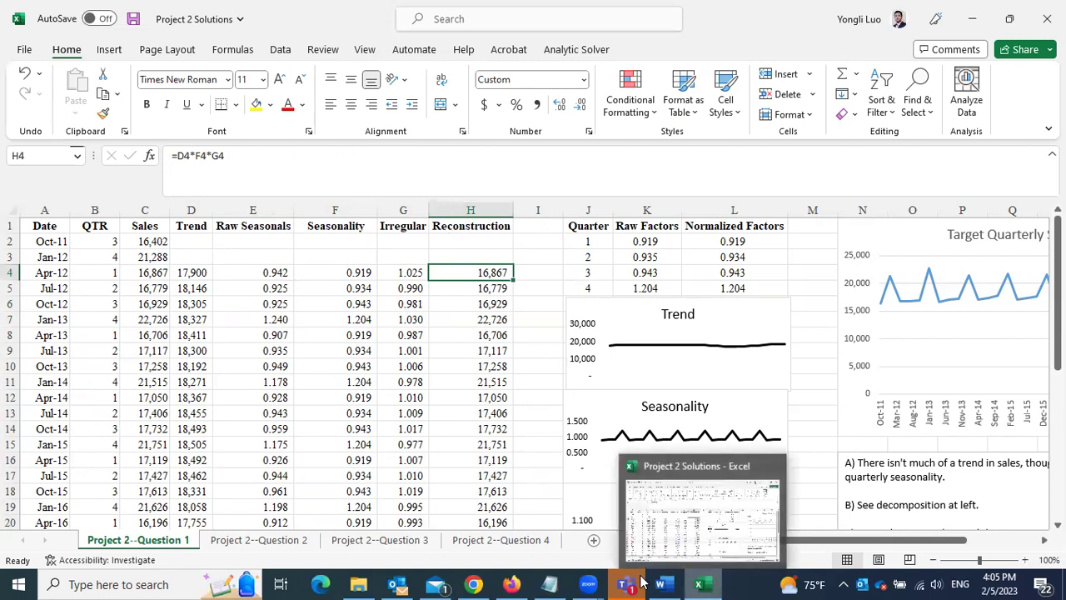
Step: Switch to the e-book in Chrome, select equation 6-2 on page 185, and review the completed decomposition exhibit below it
click(473, 584)
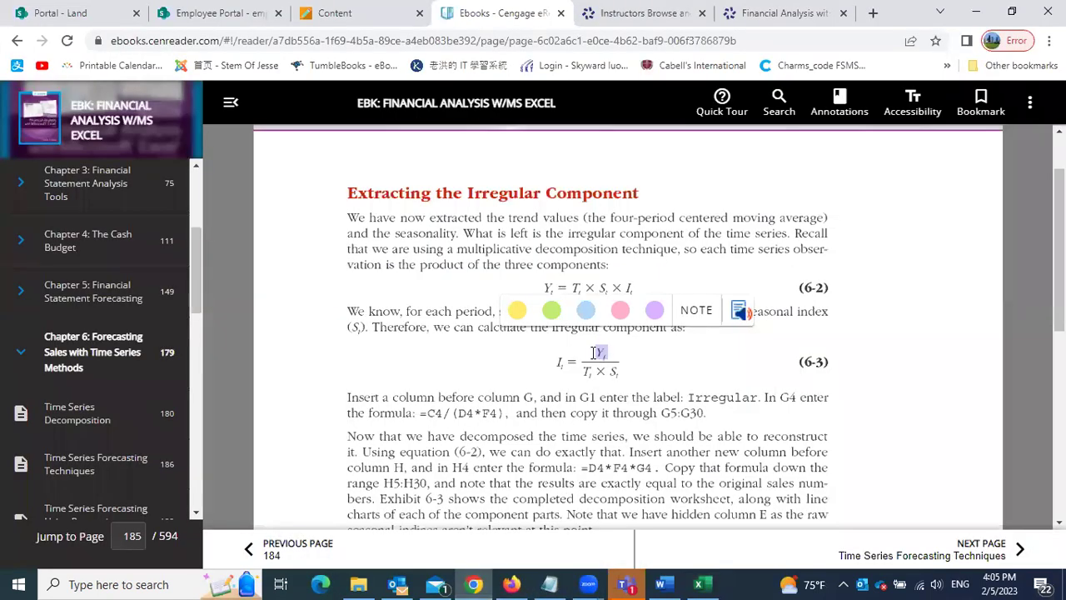
click(637, 266)
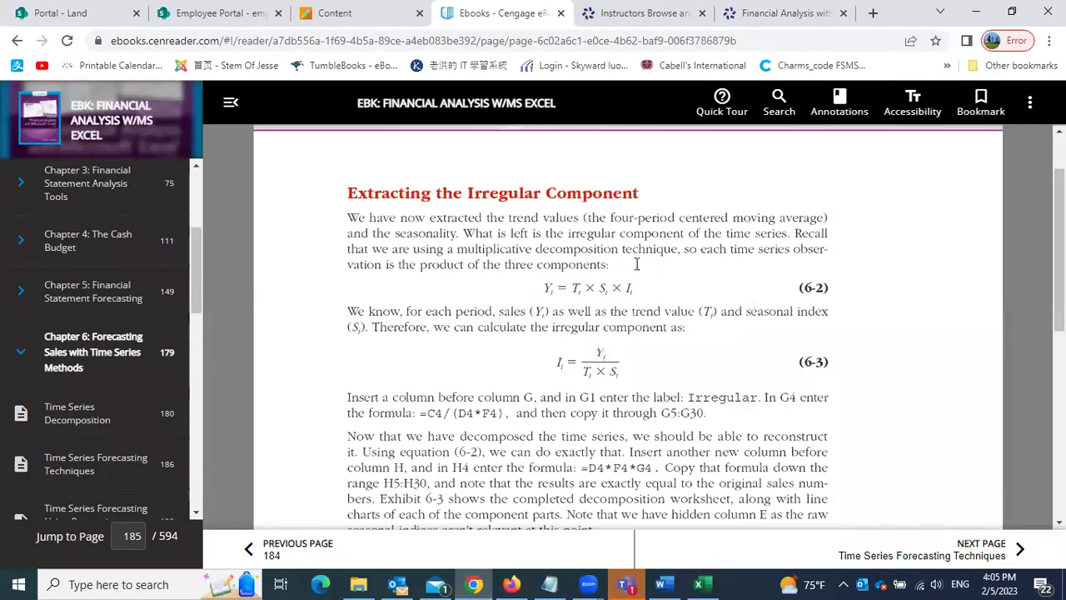
drag(546, 288, 634, 289)
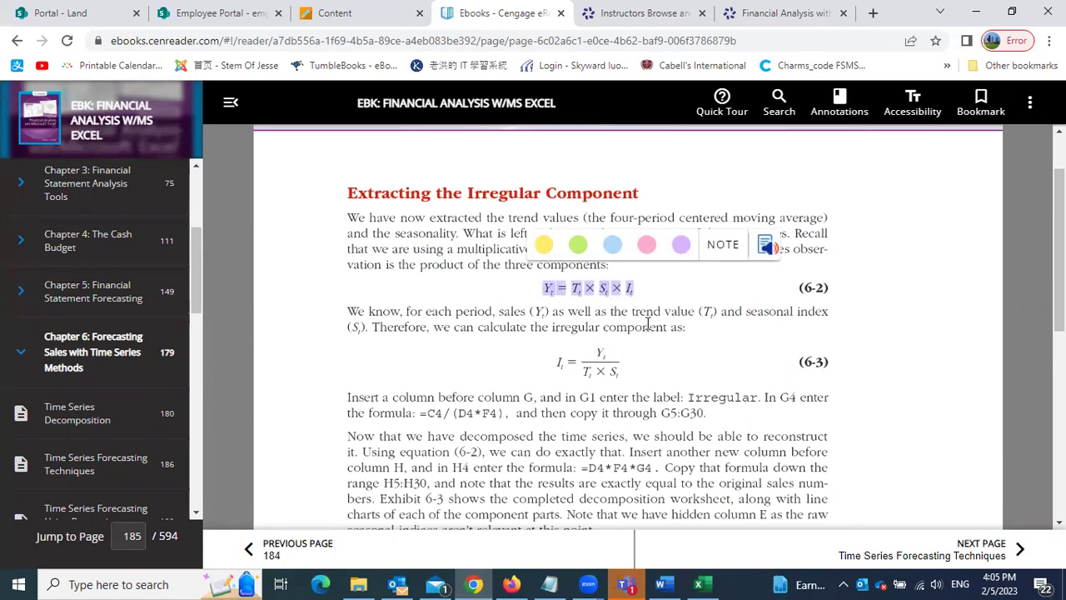
scroll(648, 323, down, 1)
scroll(648, 323, down, 4)
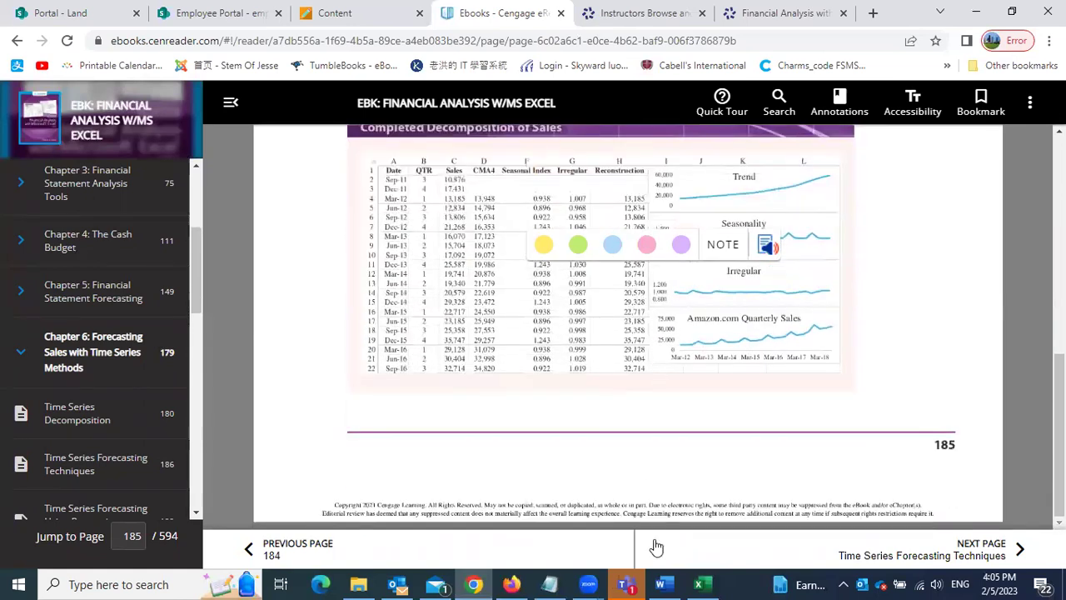
Step: Switch back to the Excel workbook, insert a 2-D line chart of the Trend column, and place it over columns D to H
click(702, 584)
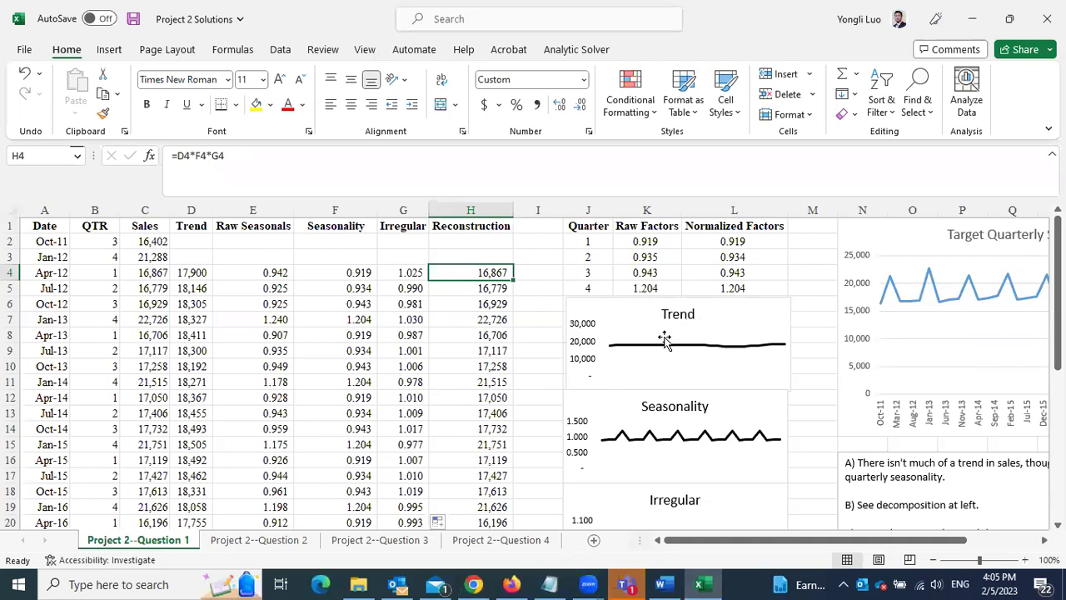
click(190, 213)
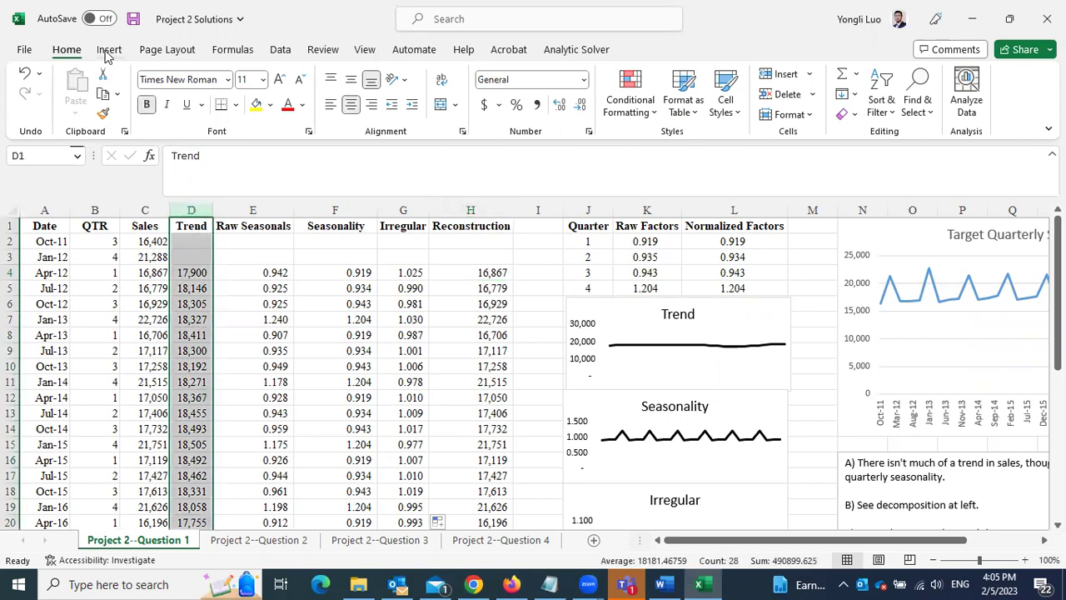
click(109, 49)
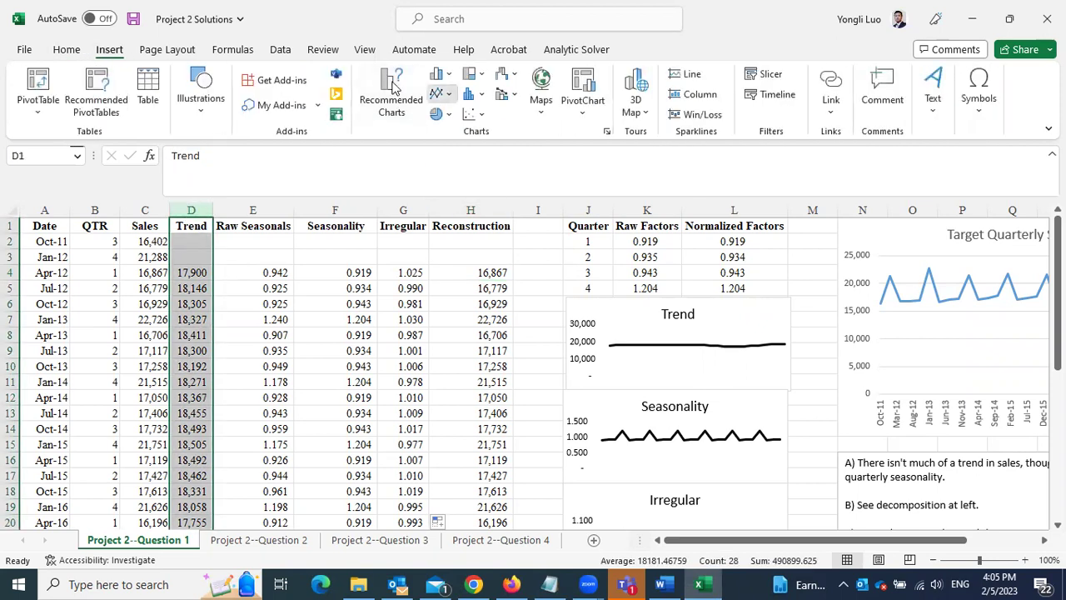
click(440, 93)
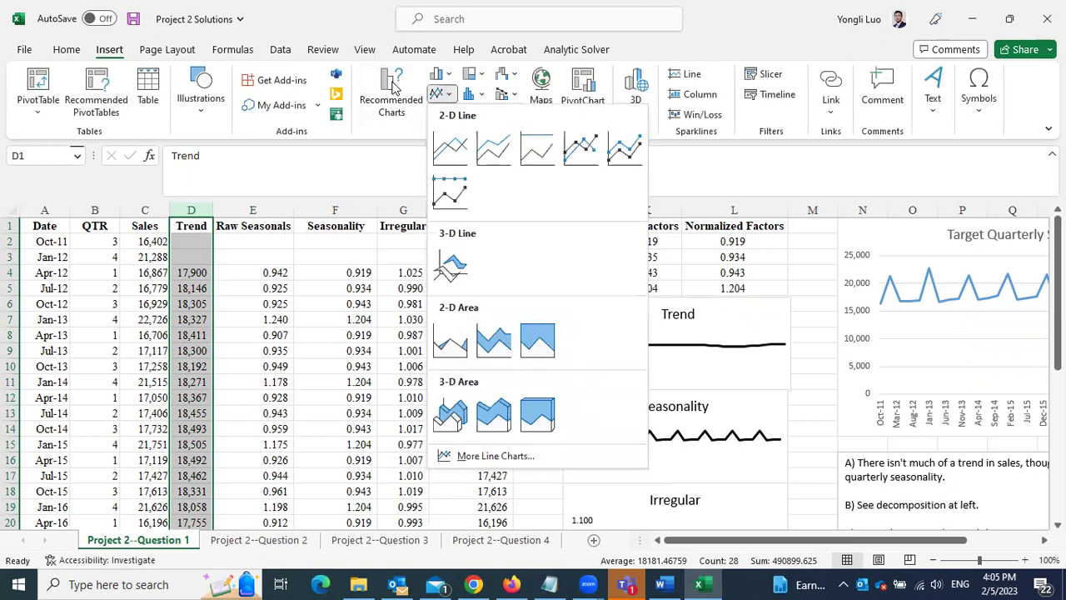
click(450, 150)
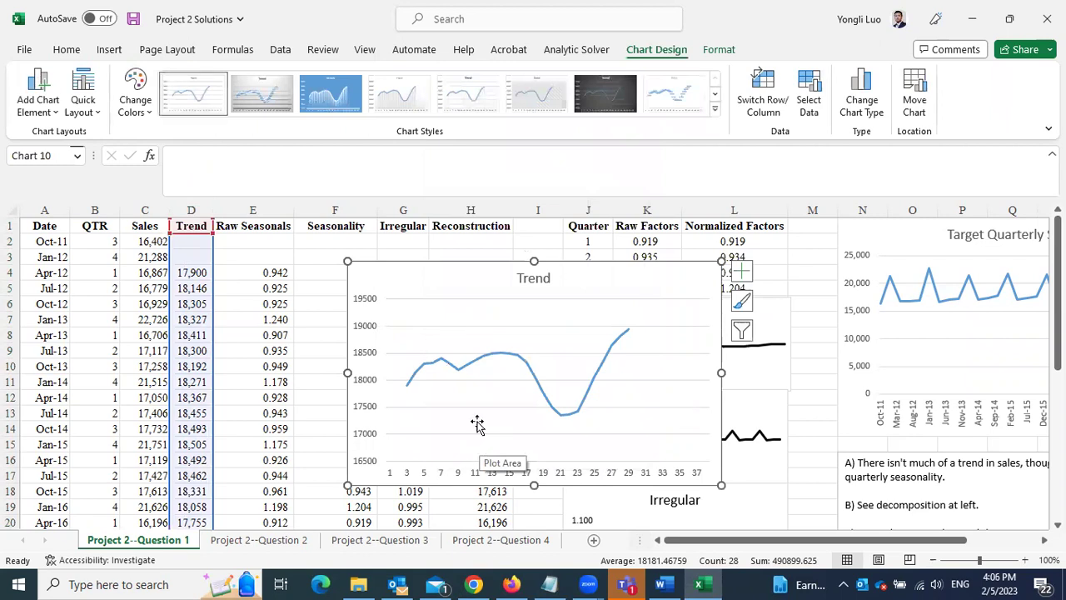
drag(464, 267, 323, 249)
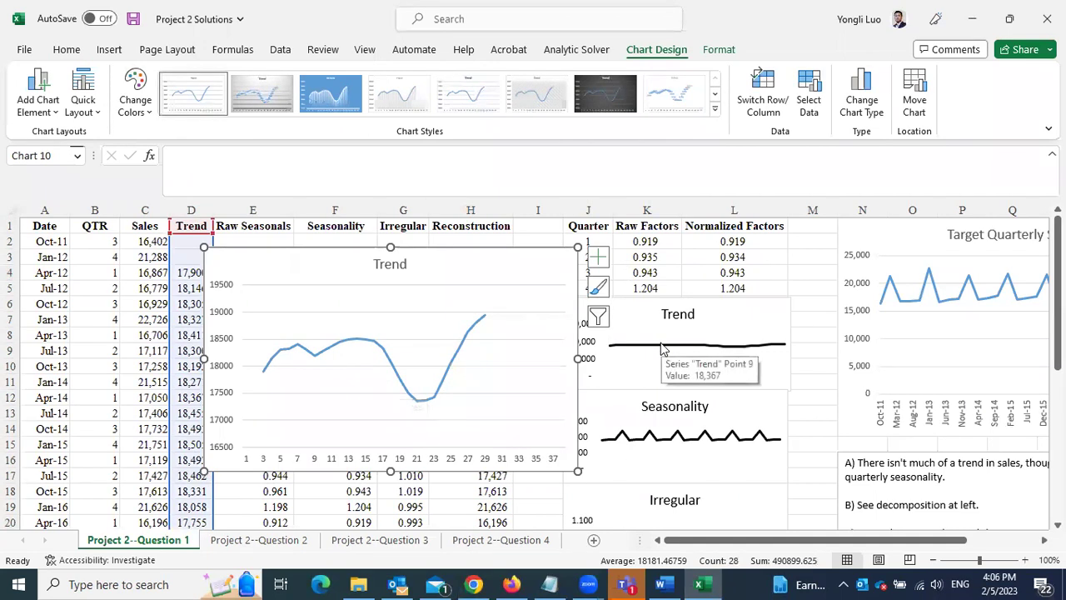
mouse_move(452, 261)
mouse_down()
mouse_move(389, 245)
mouse_move(437, 248)
mouse_up()
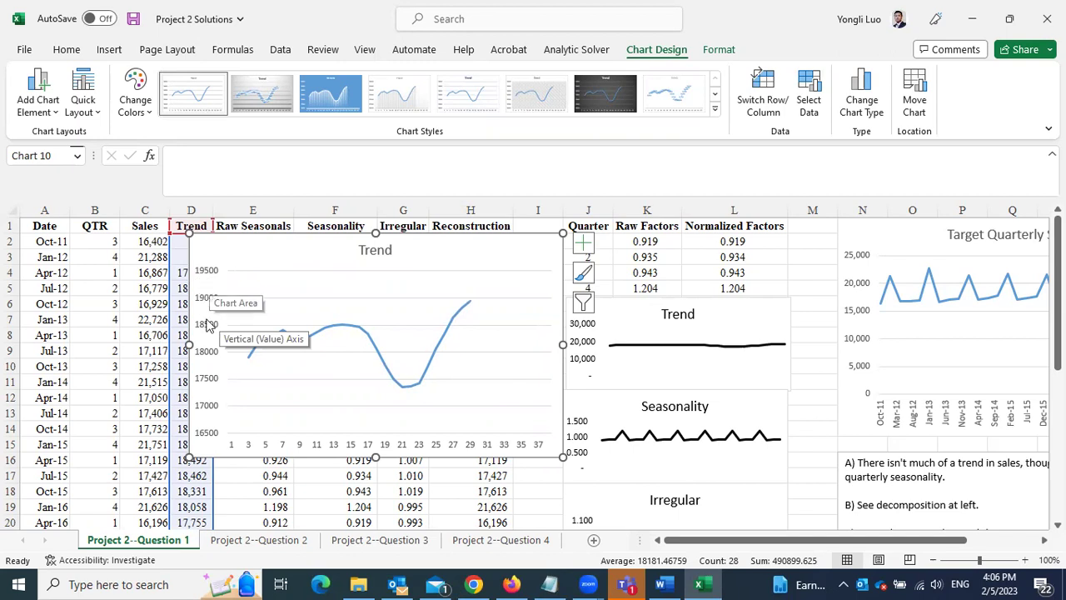
double_click(209, 309)
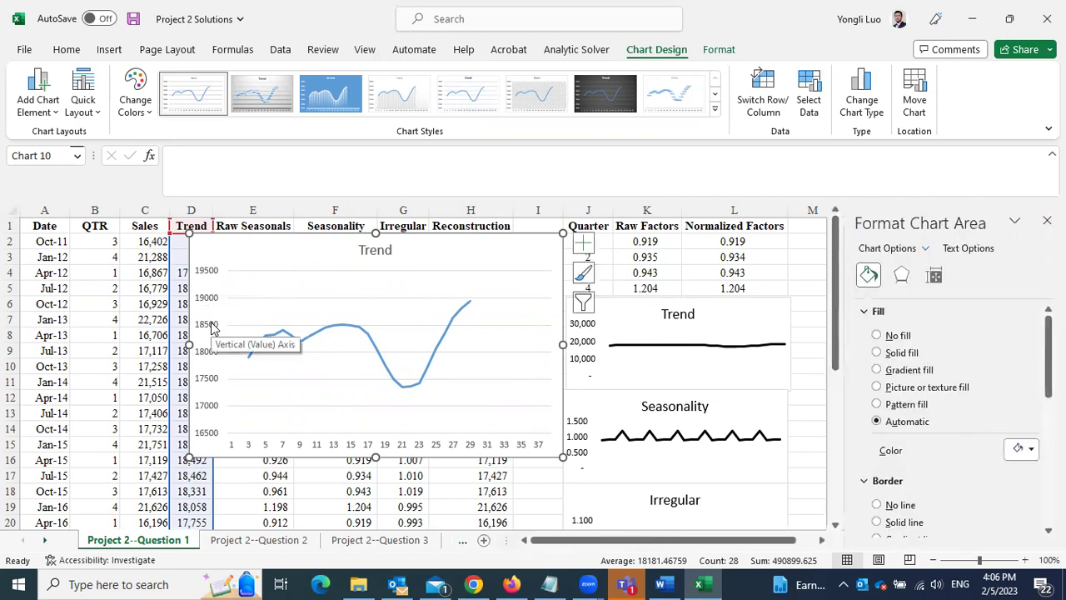
click(1047, 220)
click(230, 376)
key(Escape)
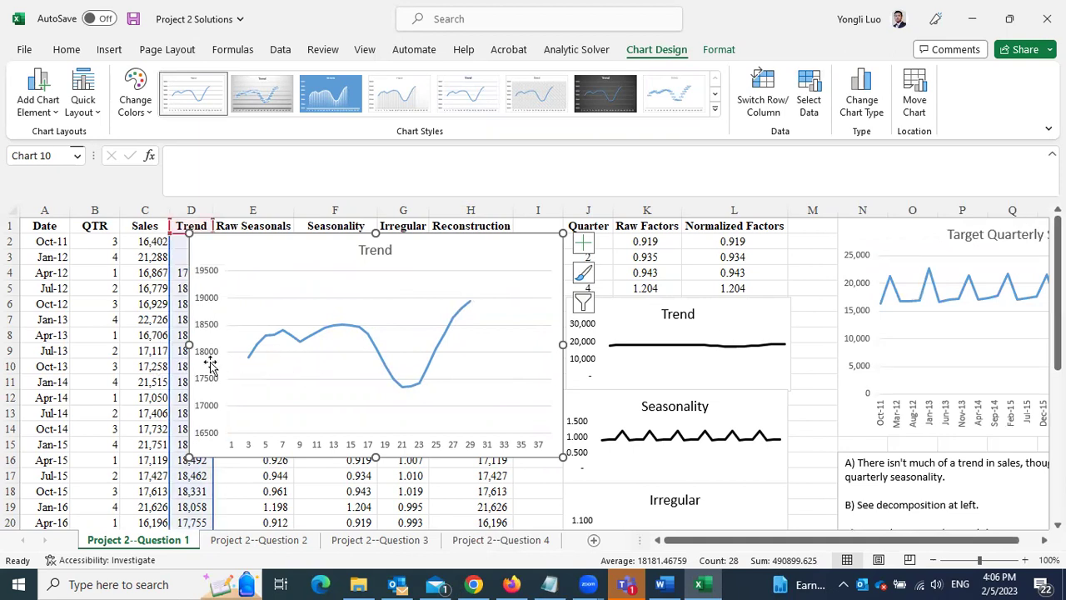
Step: Move the new Trend line chart over columns E to J so that it no longer covers the Trend column
click(269, 374)
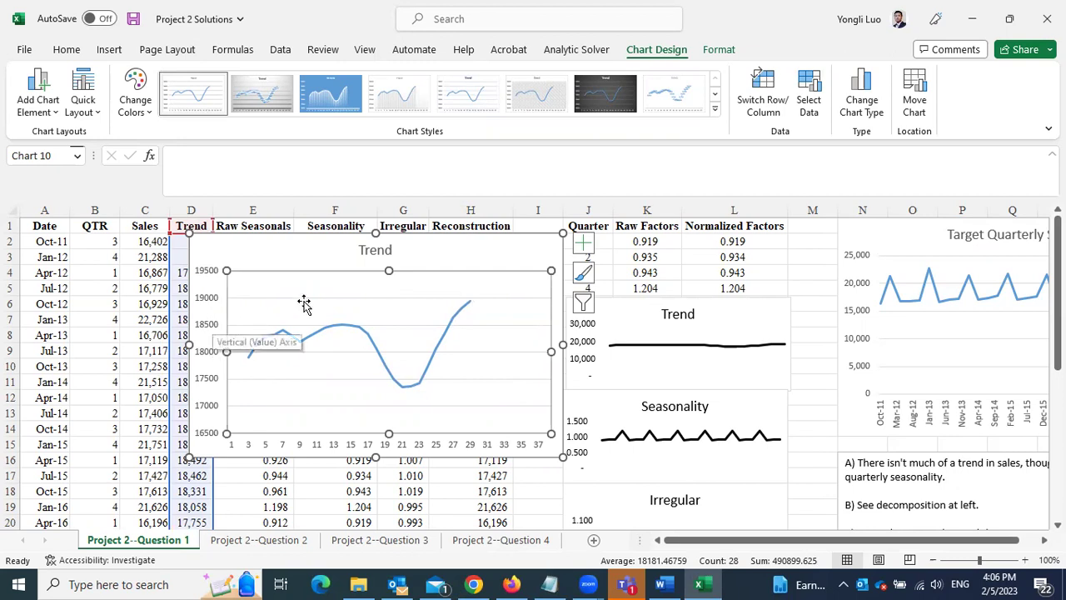
click(255, 248)
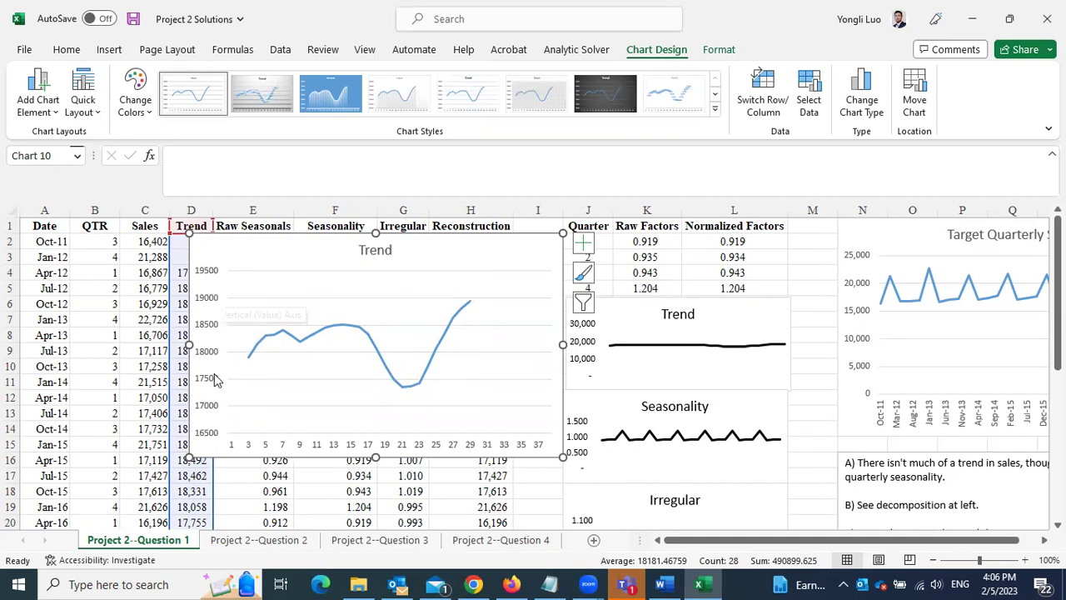
click(247, 390)
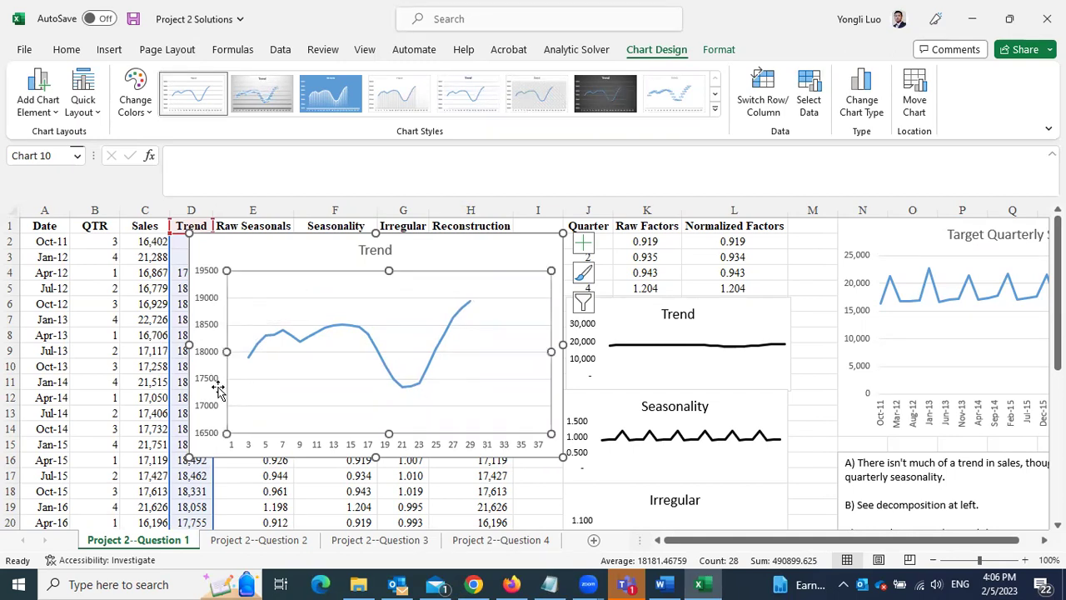
click(213, 382)
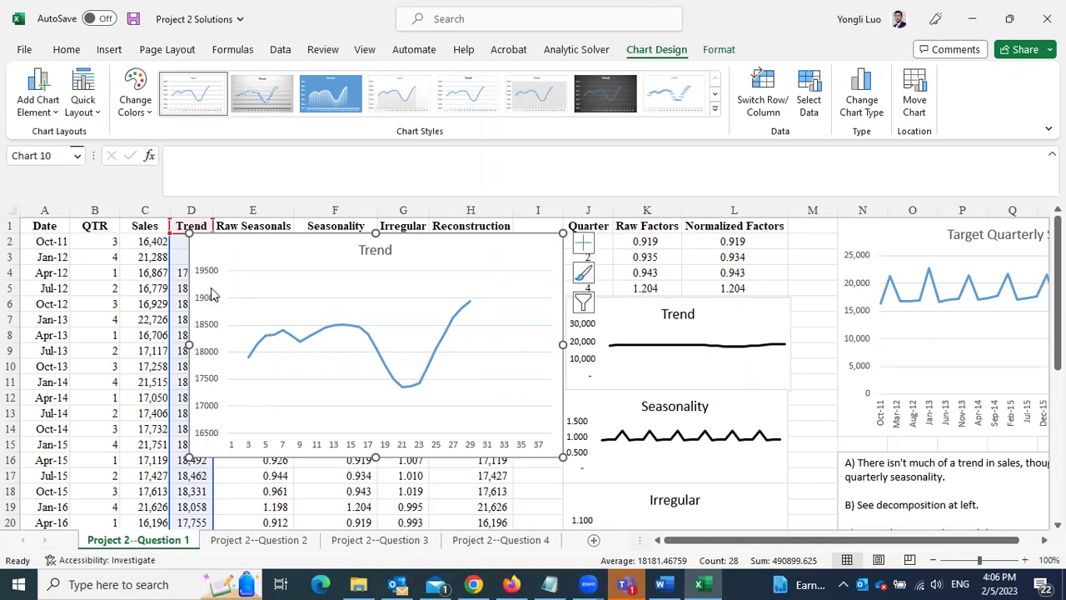
drag(483, 245, 533, 263)
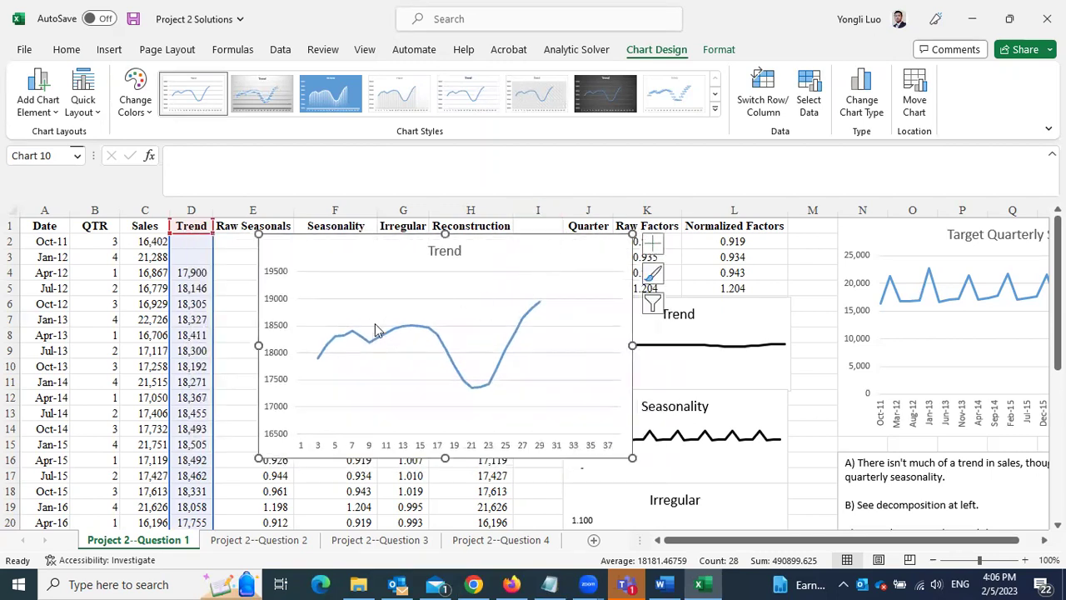
Step: Open the axis formatting options for the vertical value axis of the new Trend chart
click(356, 368)
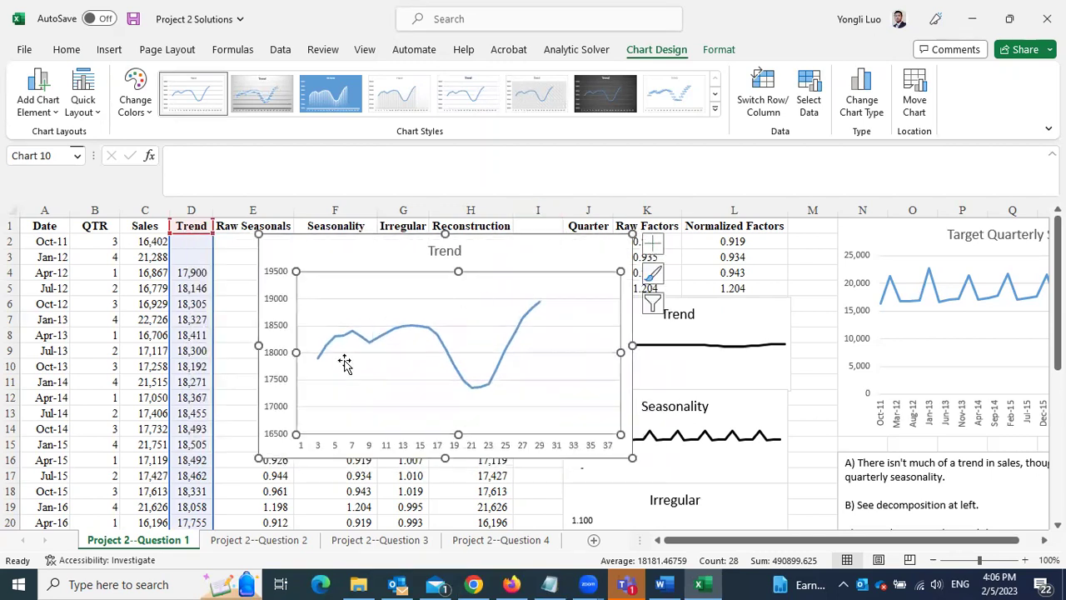
click(289, 335)
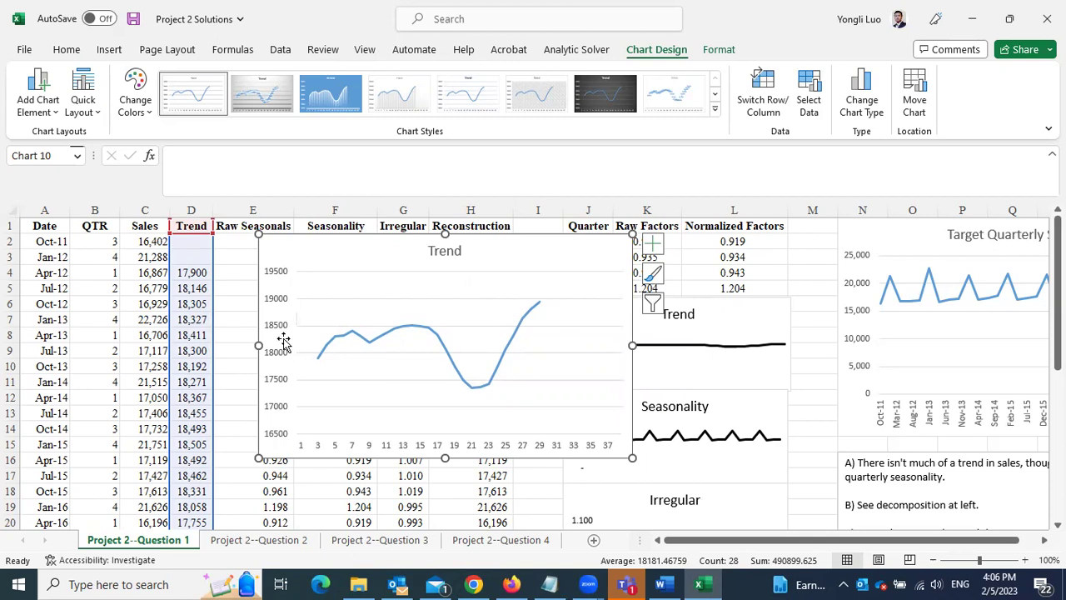
click(278, 361)
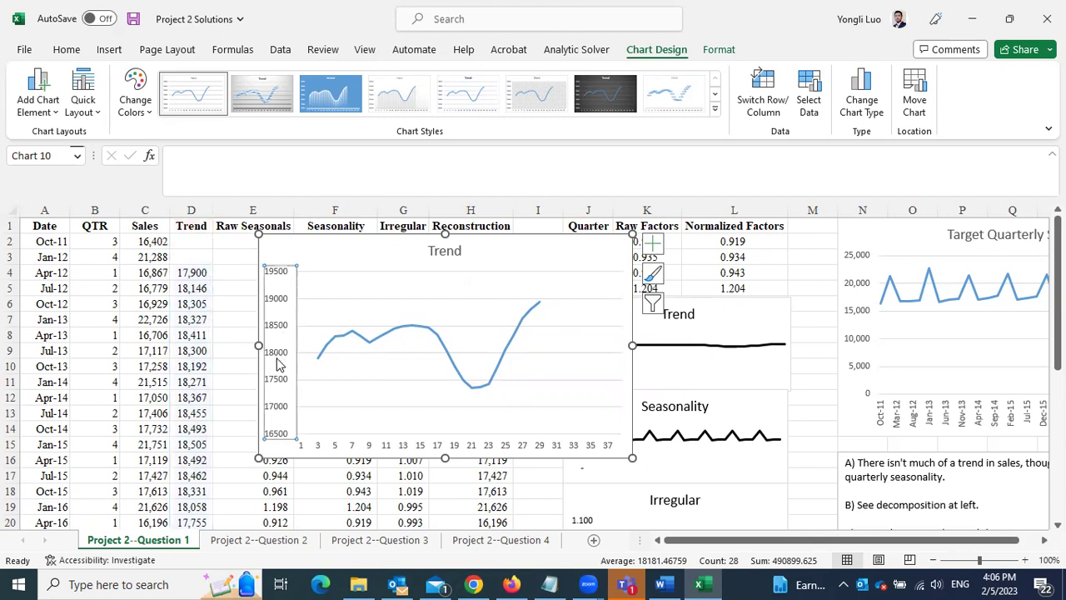
drag(281, 341, 281, 341)
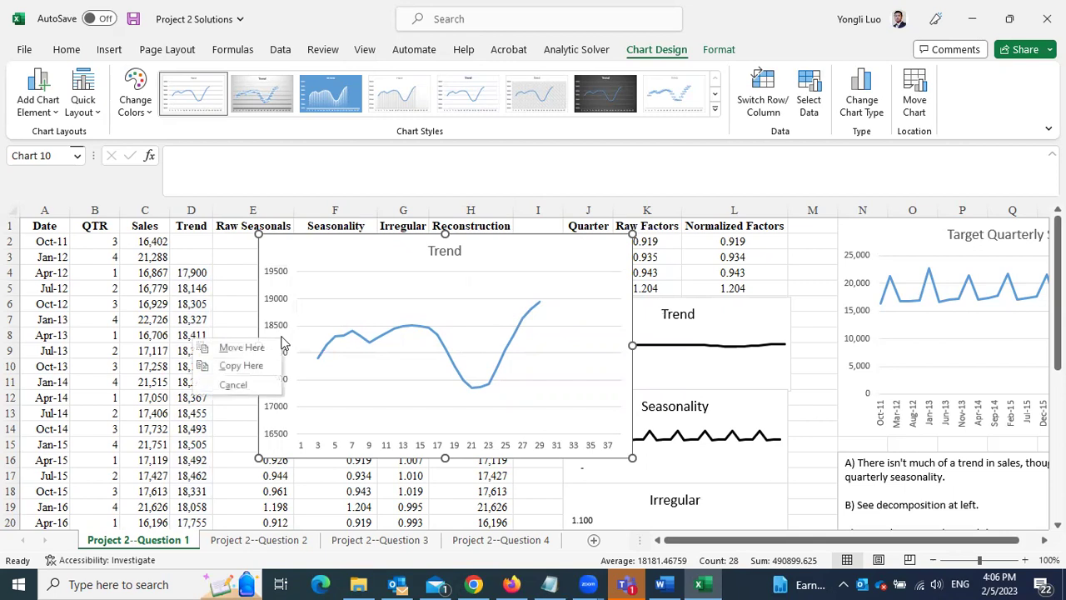
click(331, 321)
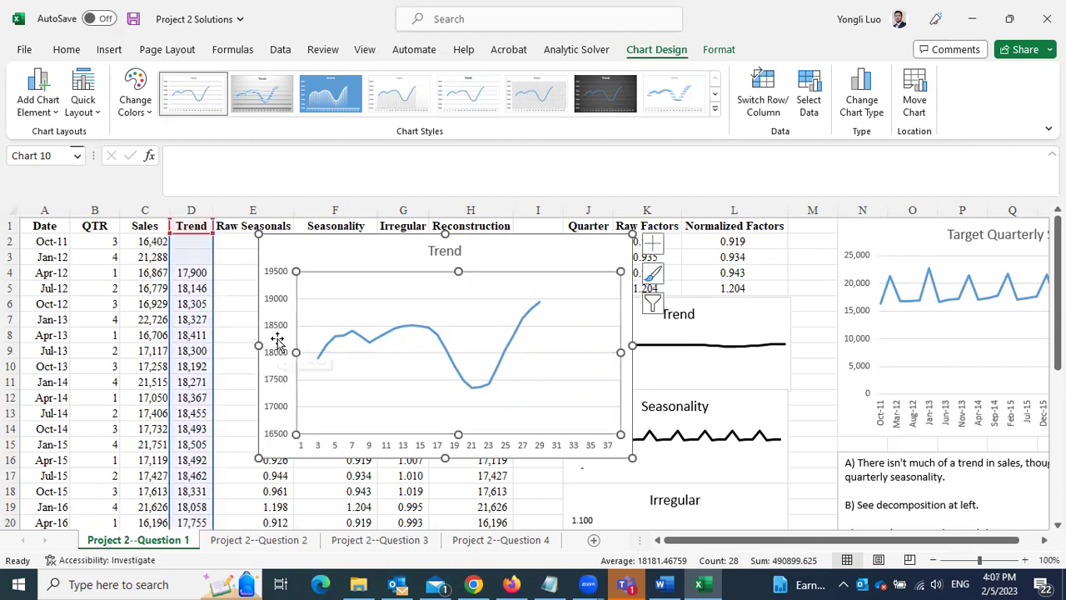
click(277, 342)
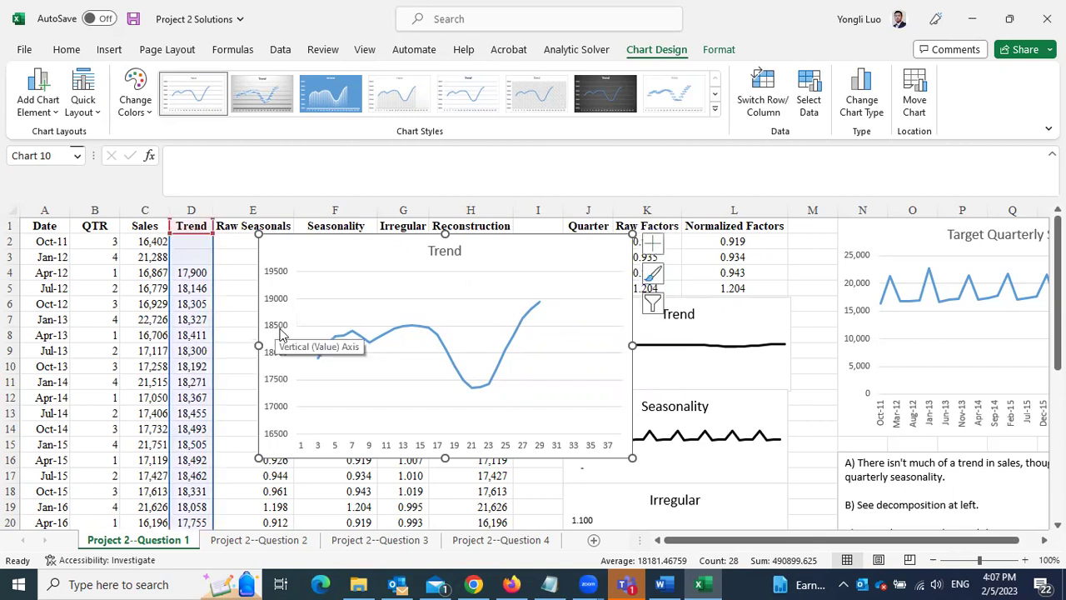
click(330, 306)
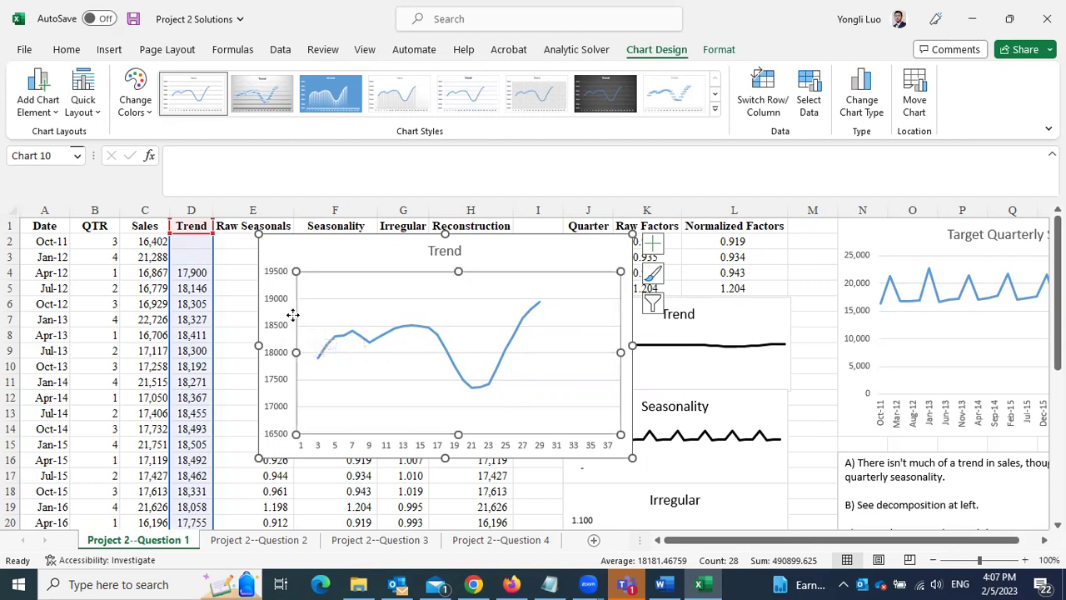
click(287, 386)
double_click(280, 356)
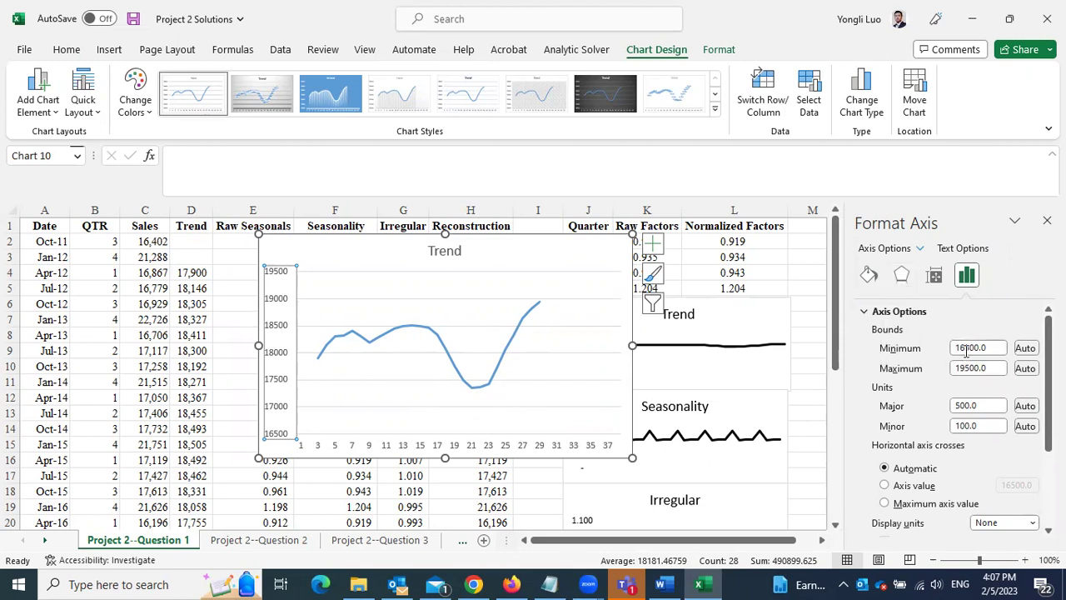
Step: Set the Trend chart's vertical axis bounds to a minimum of 15000 and a maximum of 30000
drag(962, 347, 973, 353)
text(15)
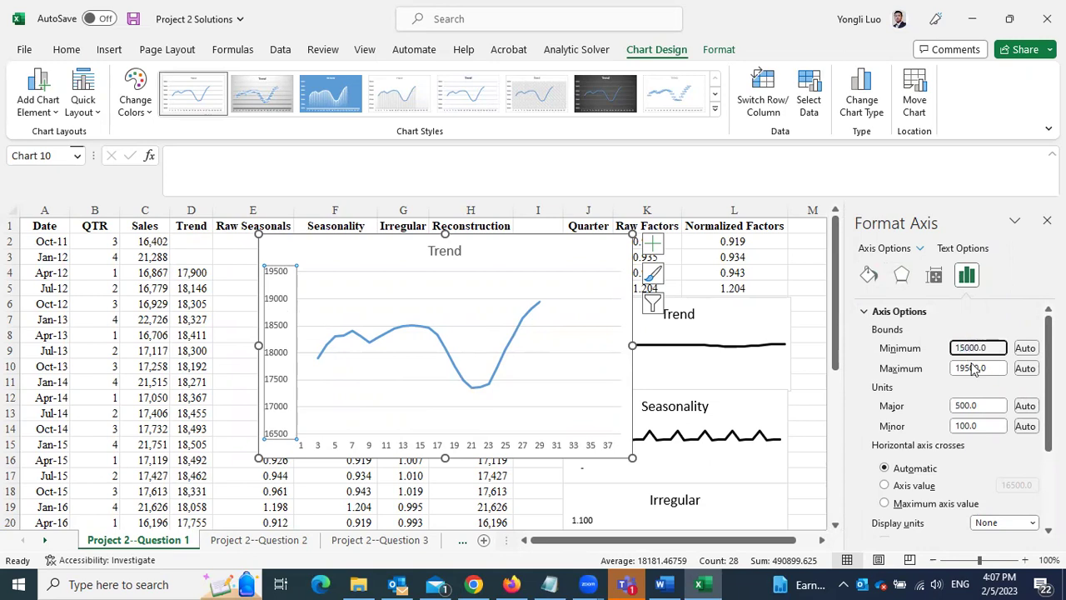
drag(969, 367, 956, 371)
text(3)
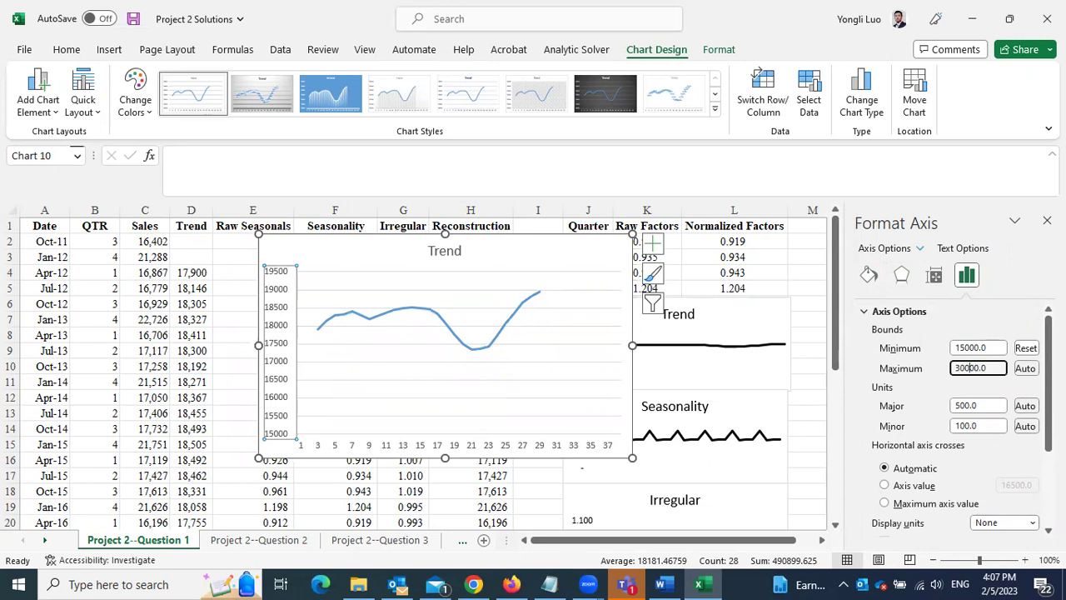
text(00)
key(Return)
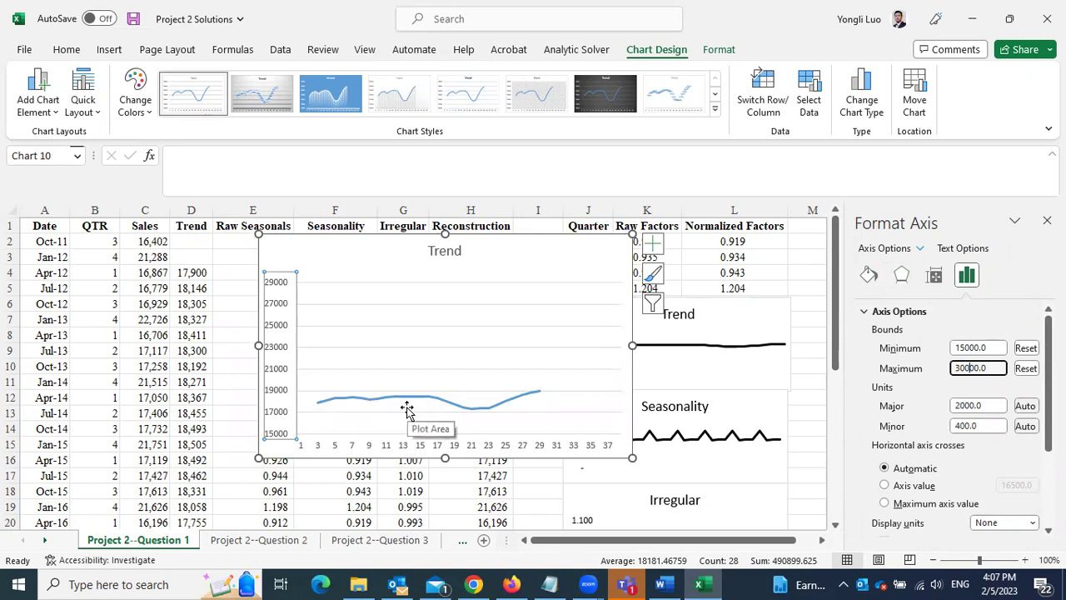
Step: Move the rescaled Trend chart over columns C to H, clear of the existing component charts, and delete it
drag(549, 258, 438, 296)
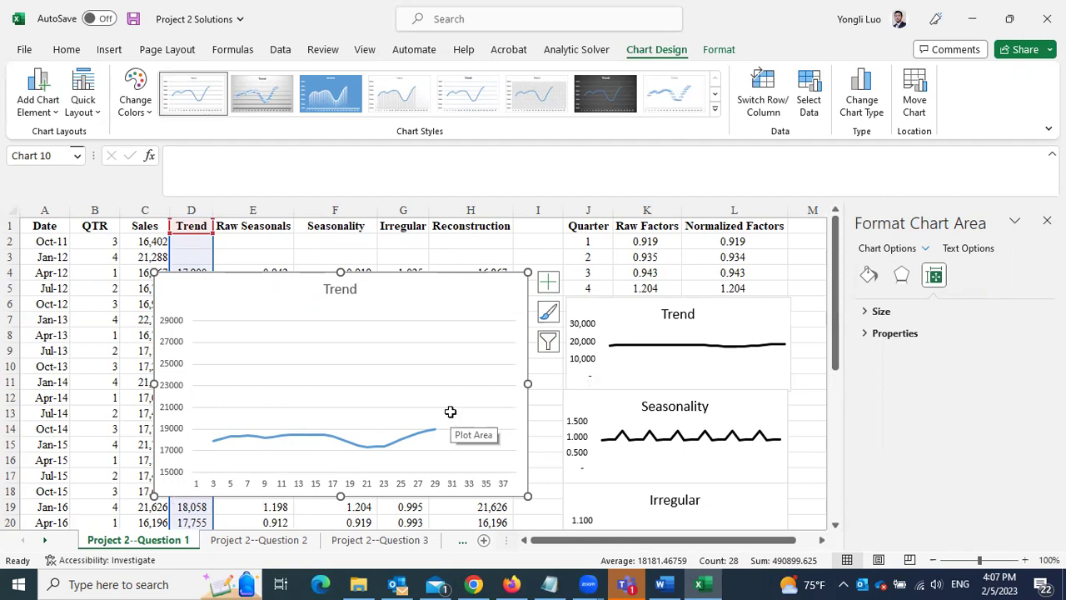
key(Delete)
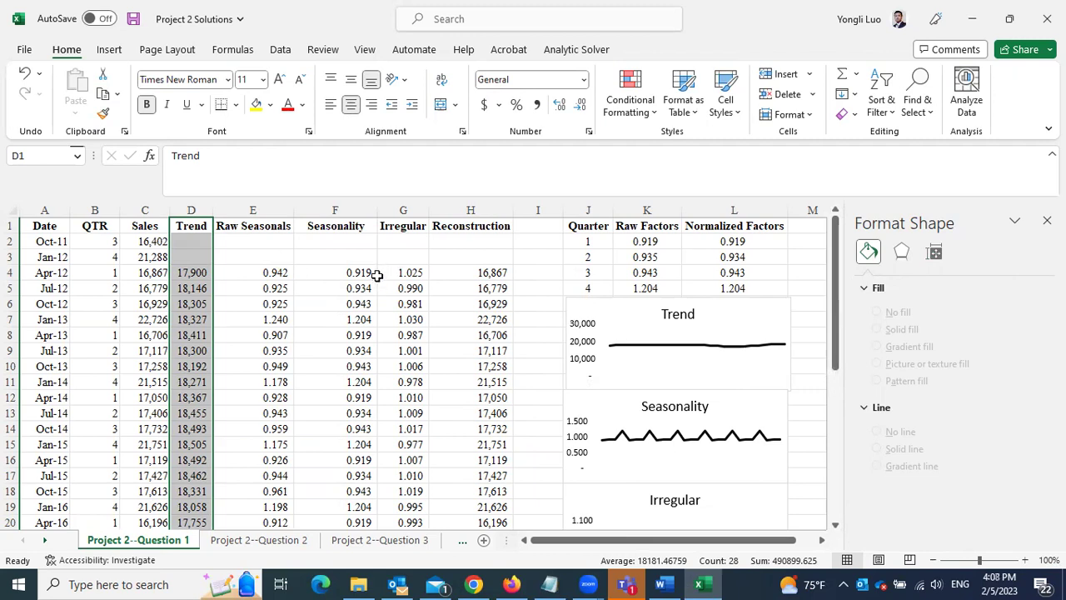
Step: Insert a 2-D line chart of the Seasonality column, set it beside the existing component charts for comparison, and delete it
click(333, 211)
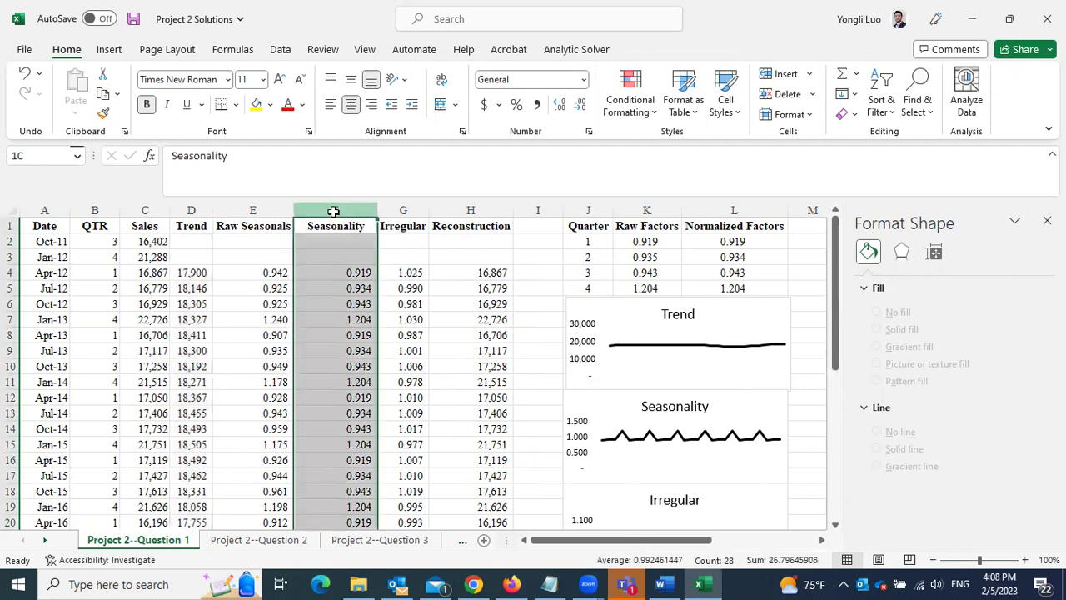
click(109, 51)
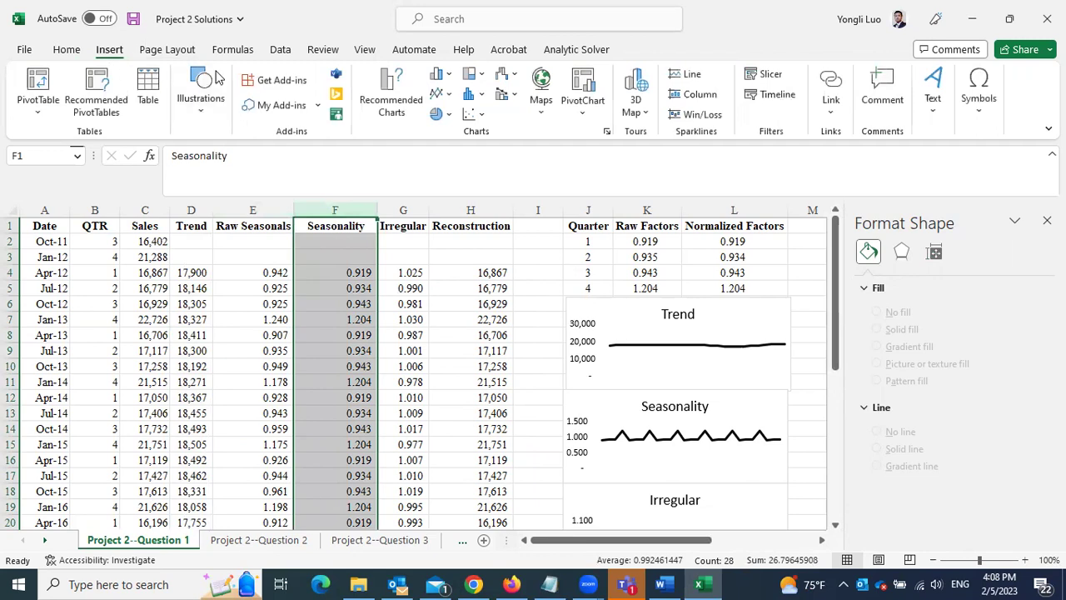
click(442, 94)
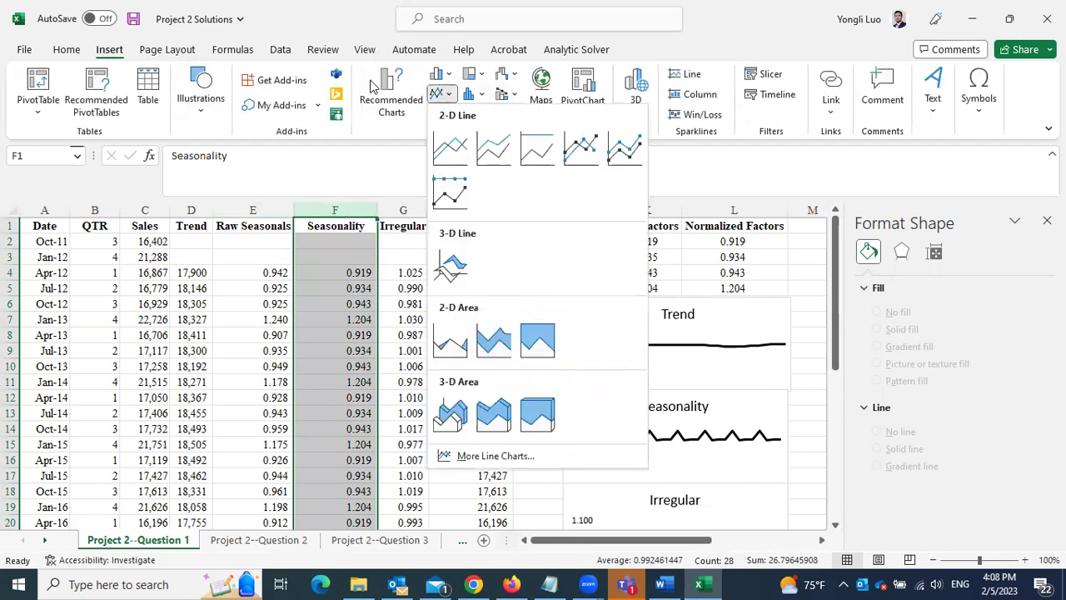
click(458, 155)
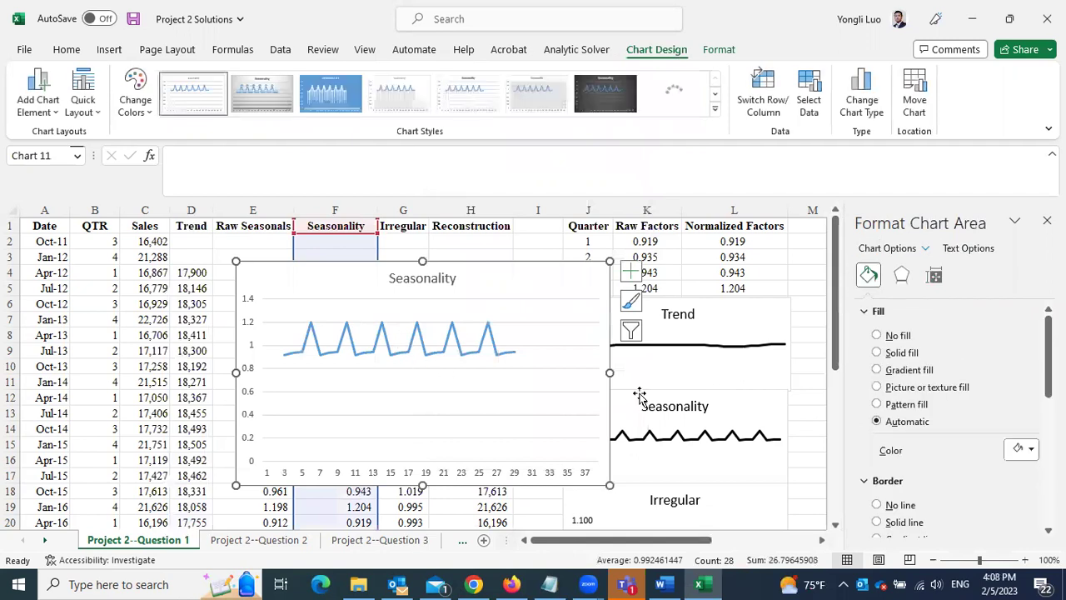
drag(517, 276, 365, 275)
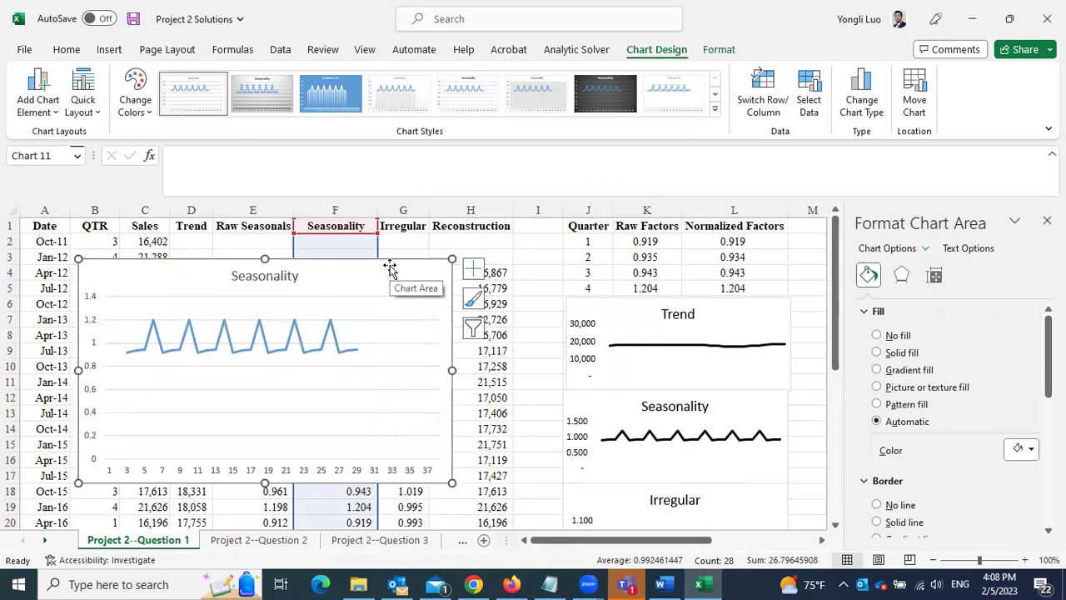
key(Delete)
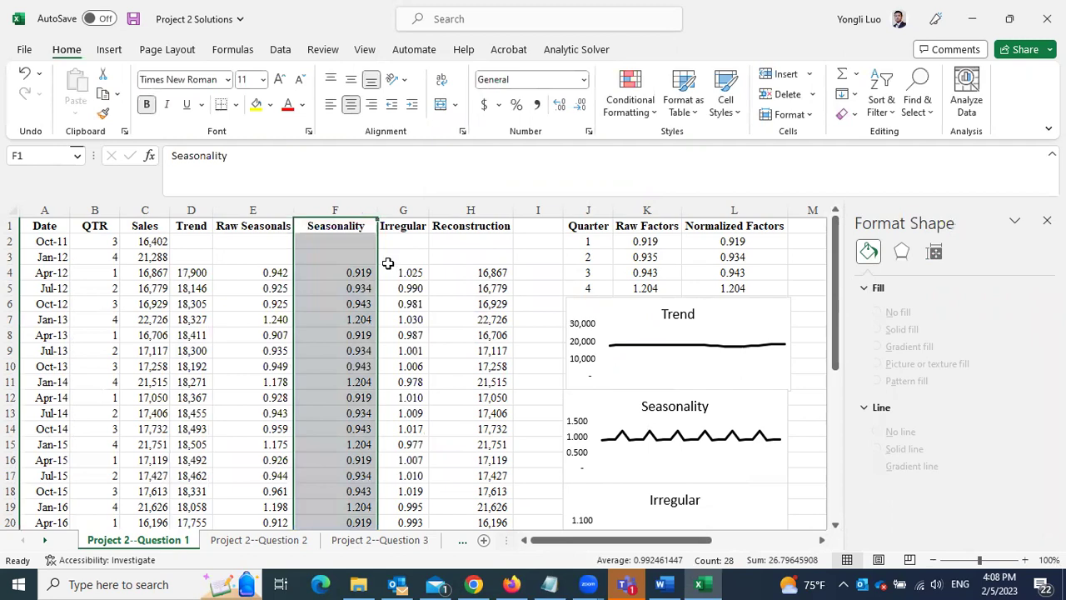
Step: Insert a 2-D line chart of the Irregular column and compare it with the existing Irregular chart
click(411, 212)
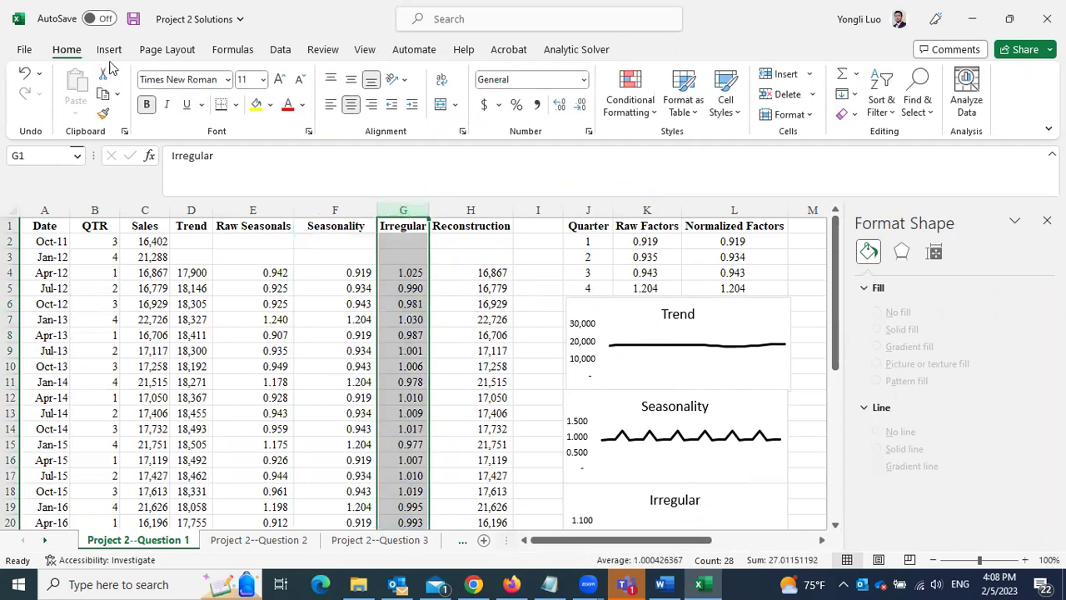
click(108, 51)
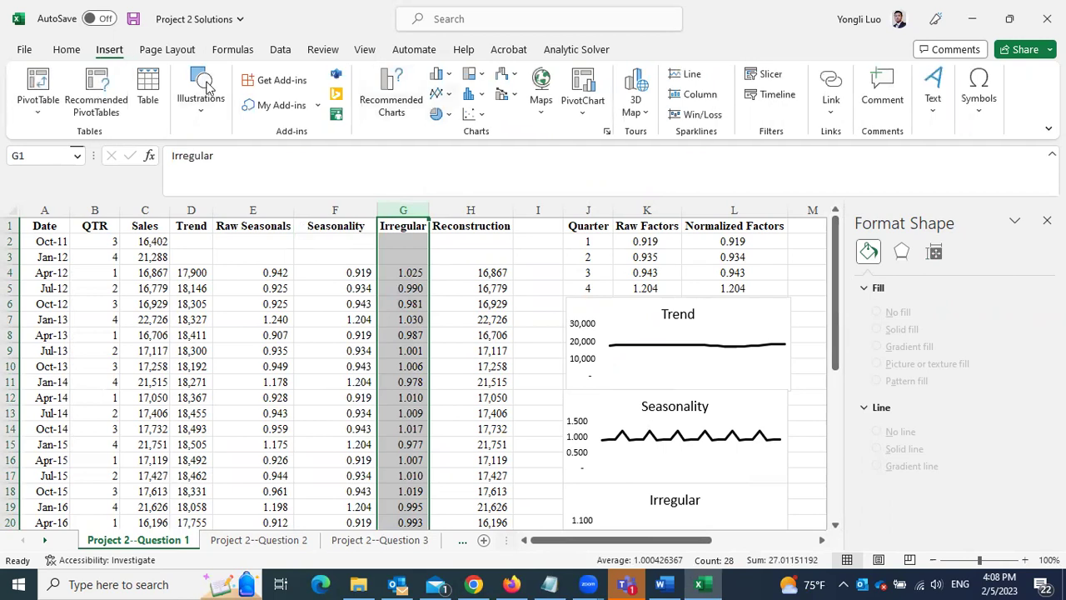
click(439, 93)
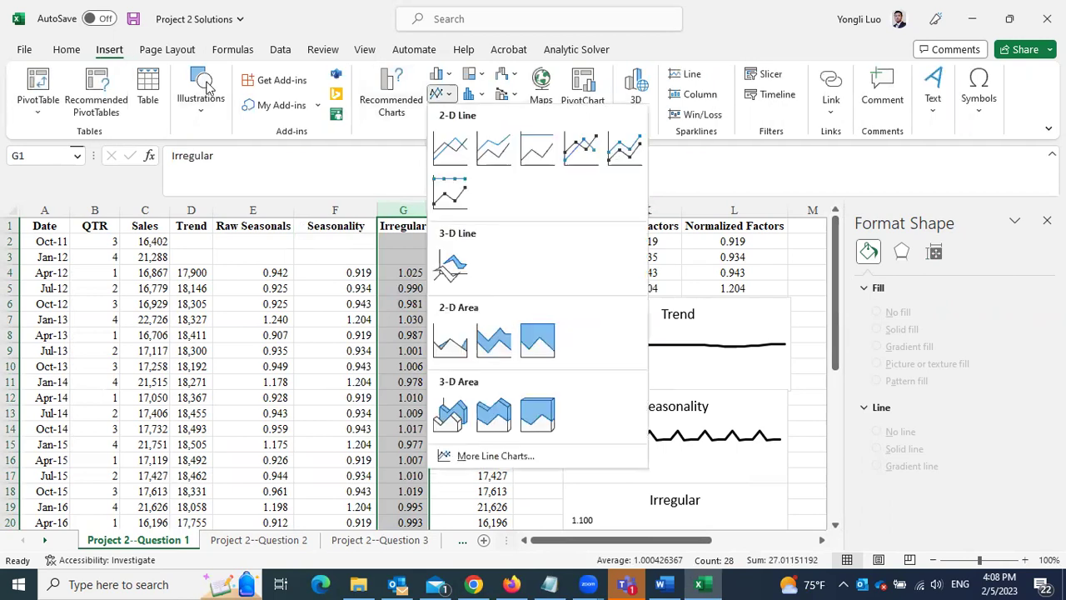
click(448, 158)
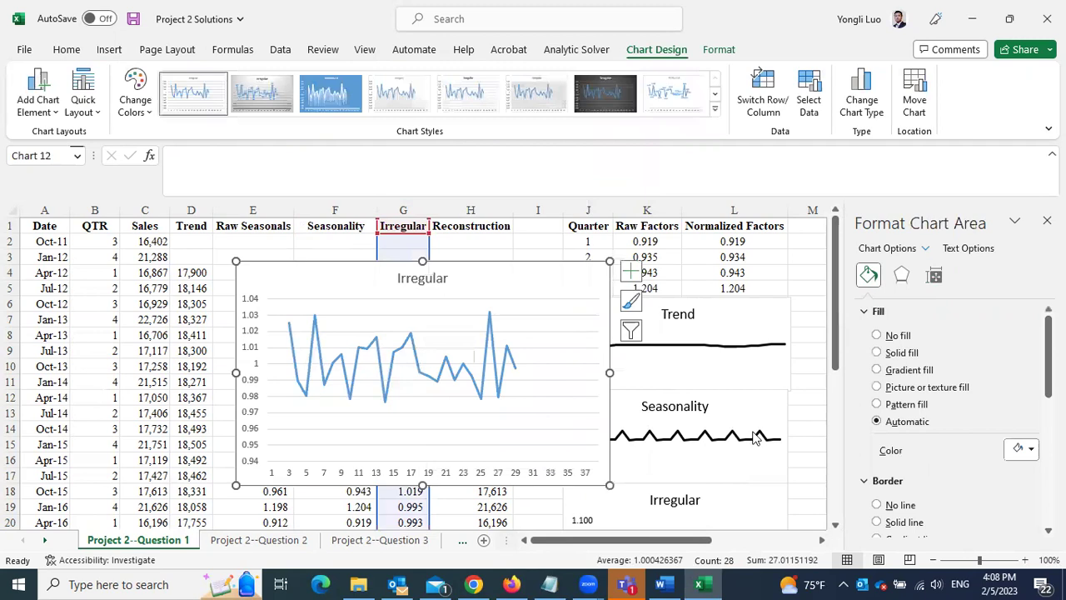
scroll(762, 425, down, 2)
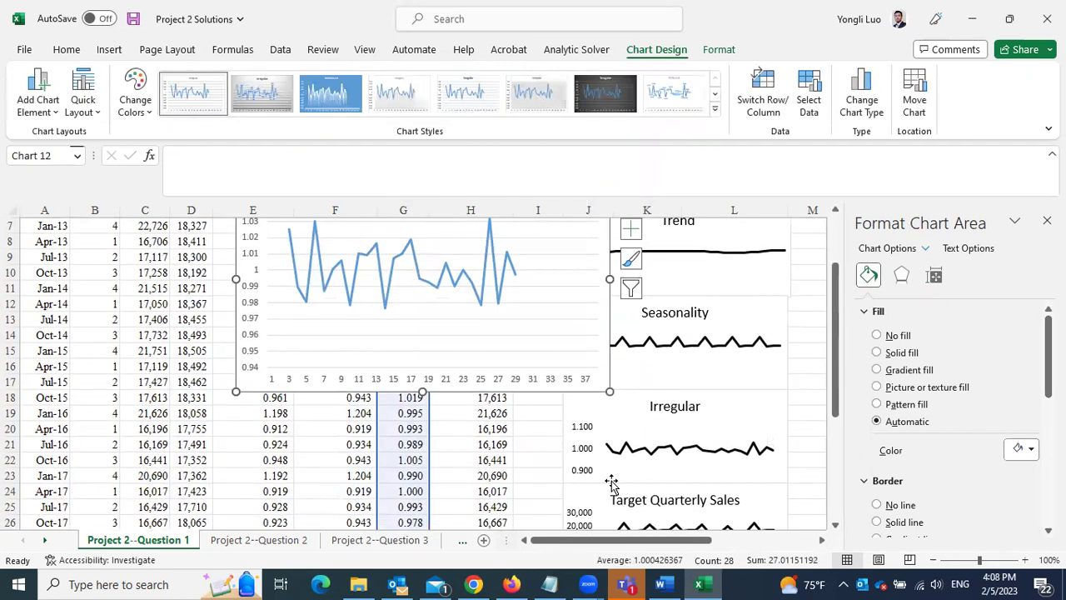
scroll(379, 324, up, 1)
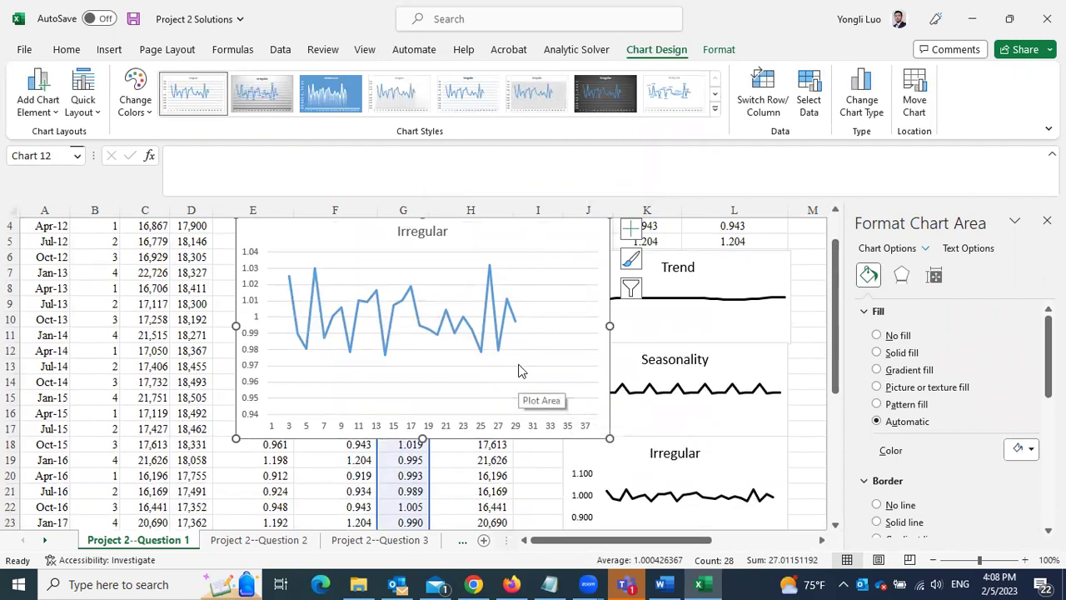
Step: Examine the formatting options for the vertical axis of the new Irregular chart
click(253, 305)
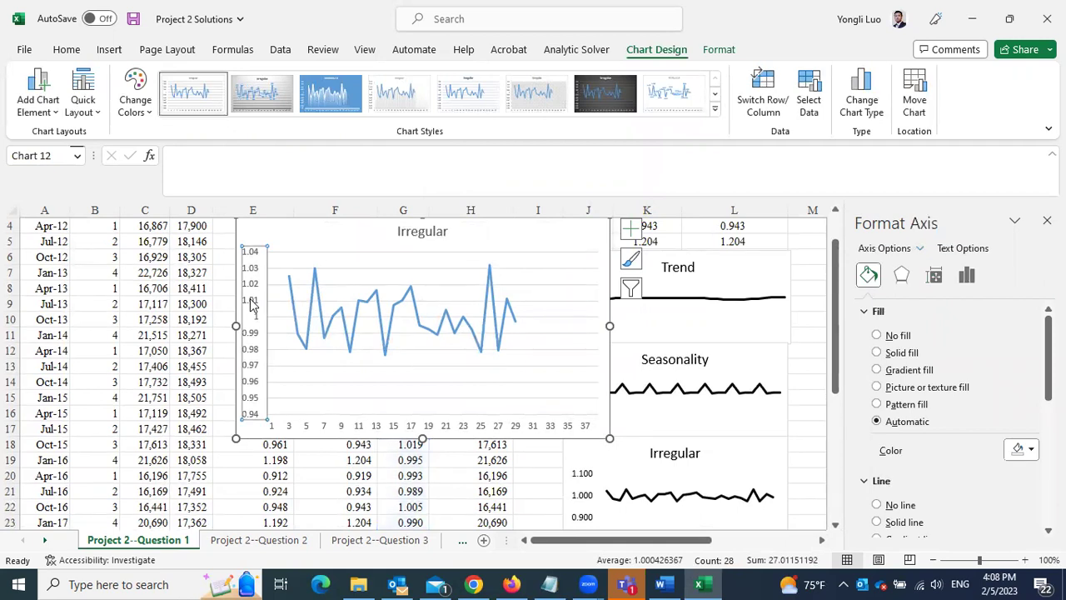
right_click(253, 305)
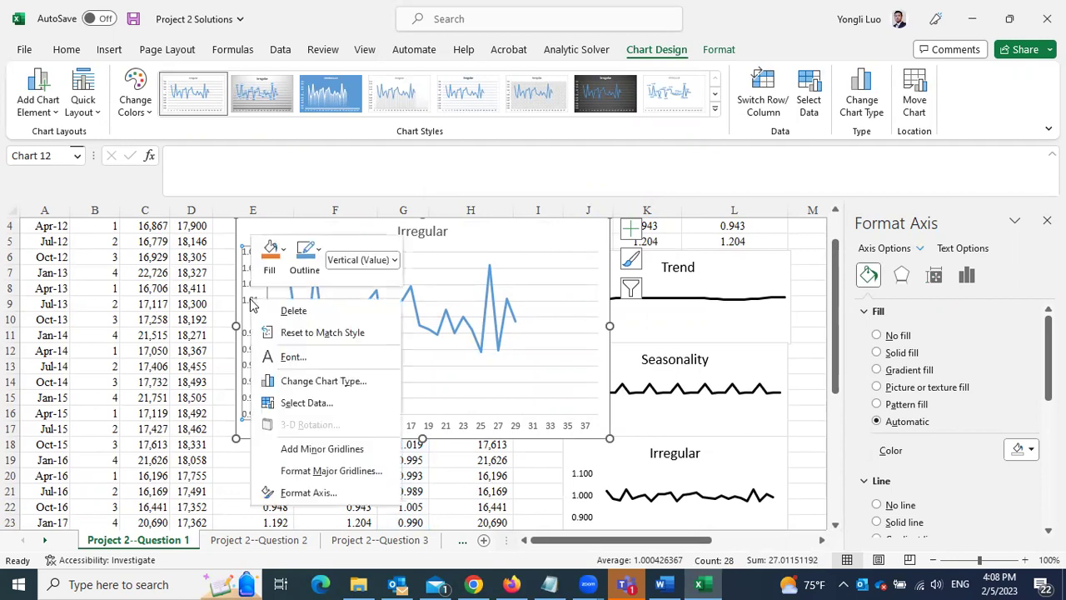
key(Escape)
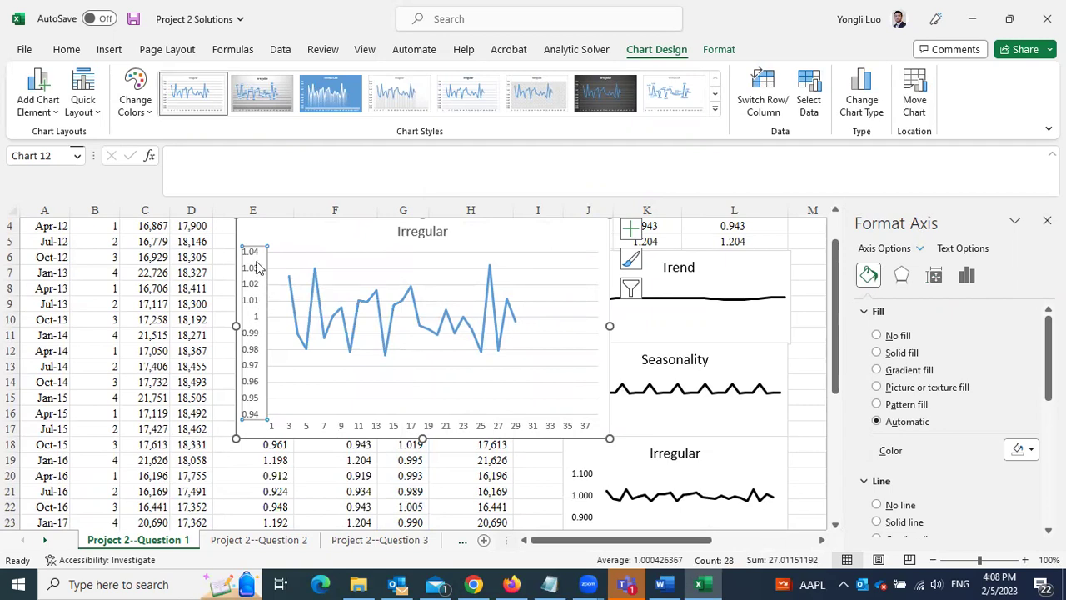
right_click(259, 321)
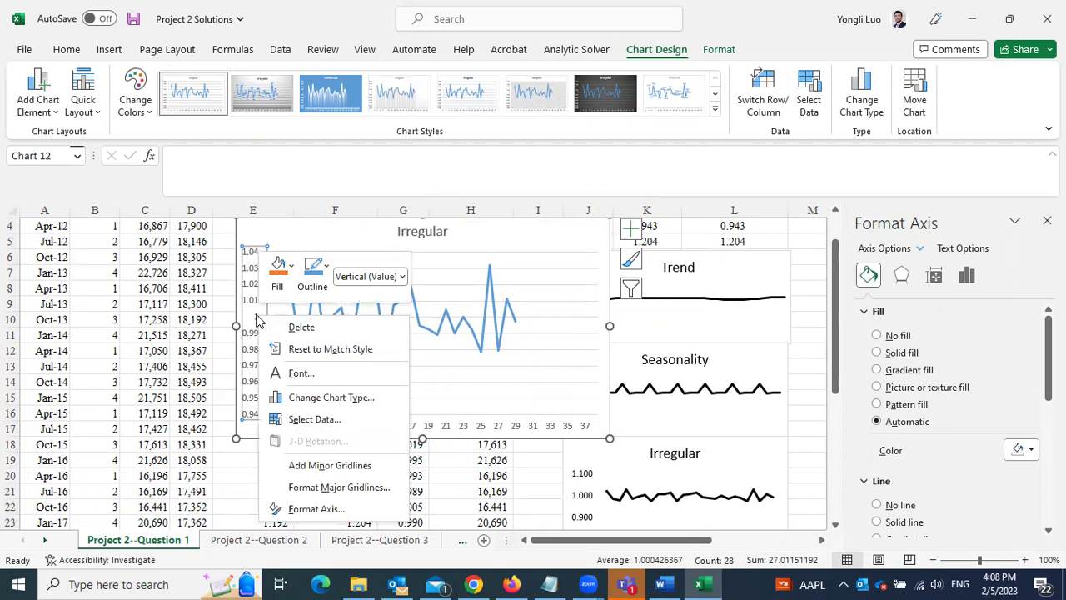
key(Escape)
scroll(950, 416, down, 5)
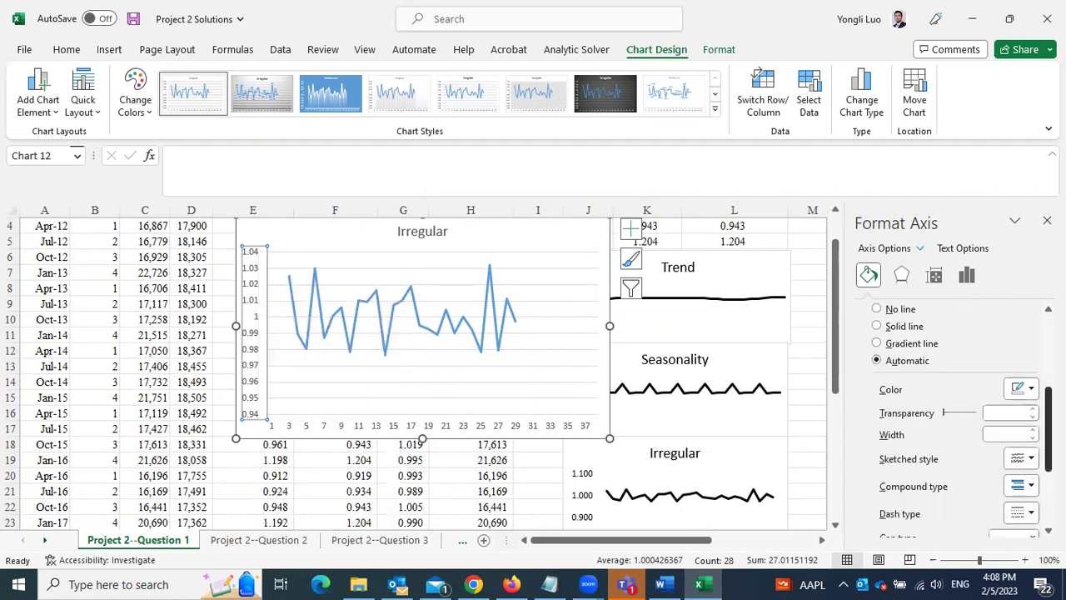
scroll(873, 475, down, 3)
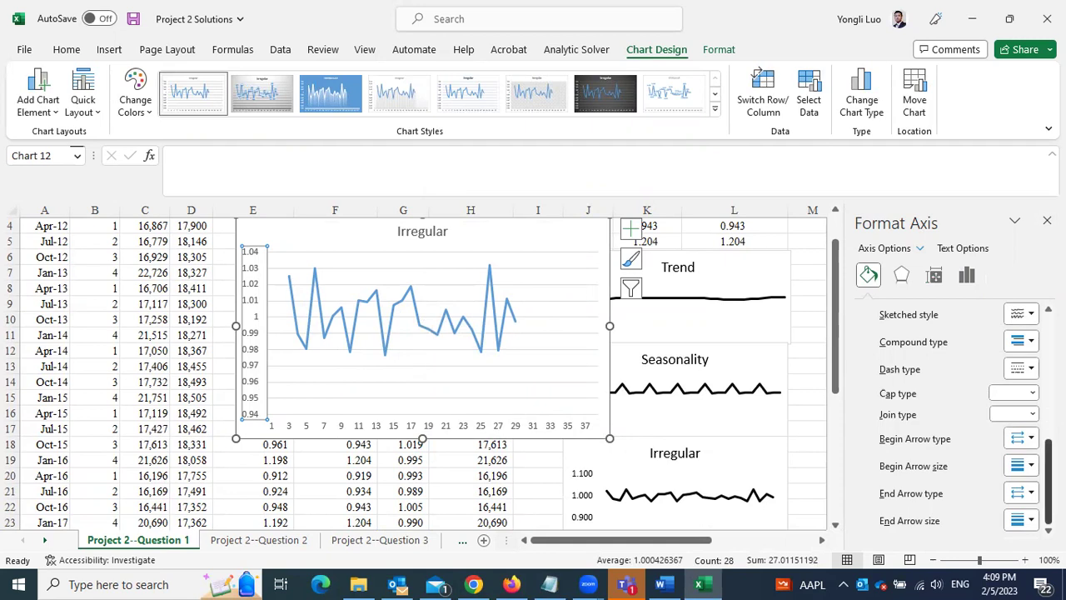
scroll(950, 416, up, 10)
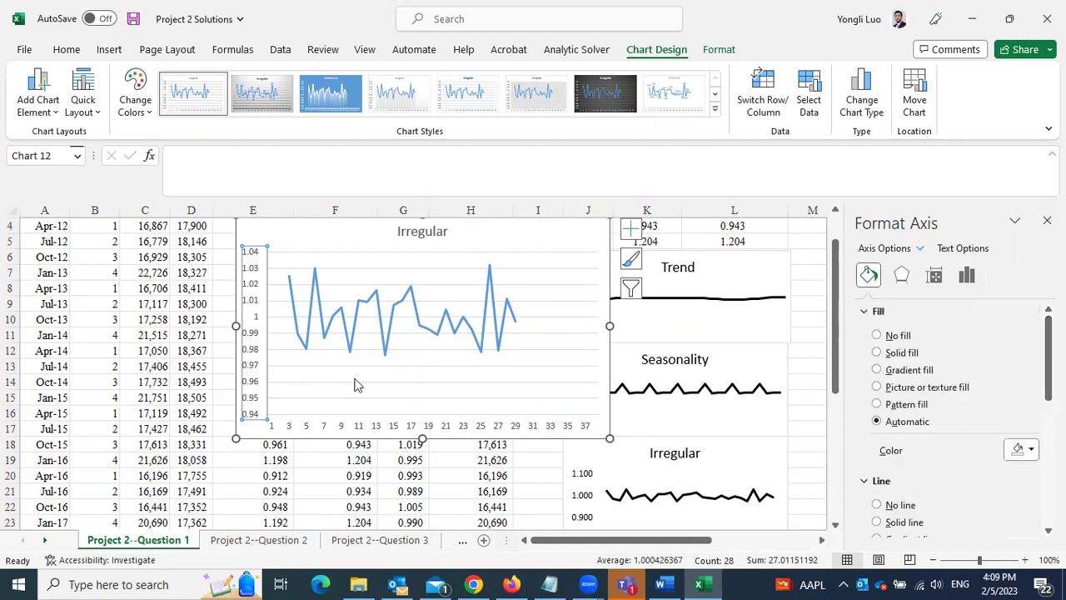
Step: Delete the new Irregular line chart and review the existing Seasonality, Irregular and Target Quarterly Sales charts
click(250, 323)
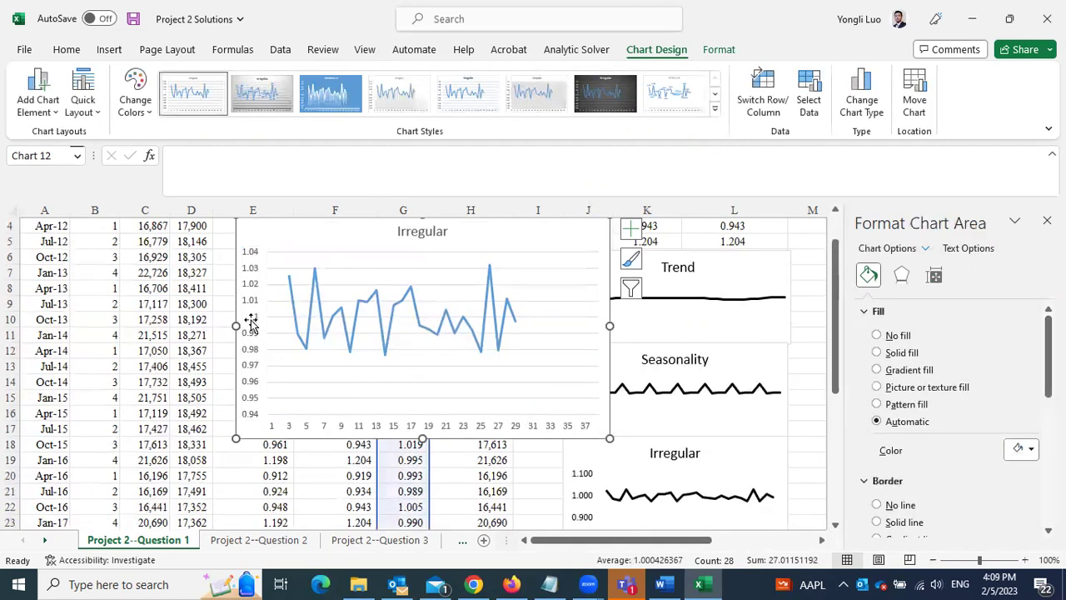
scroll(583, 326, up, 1)
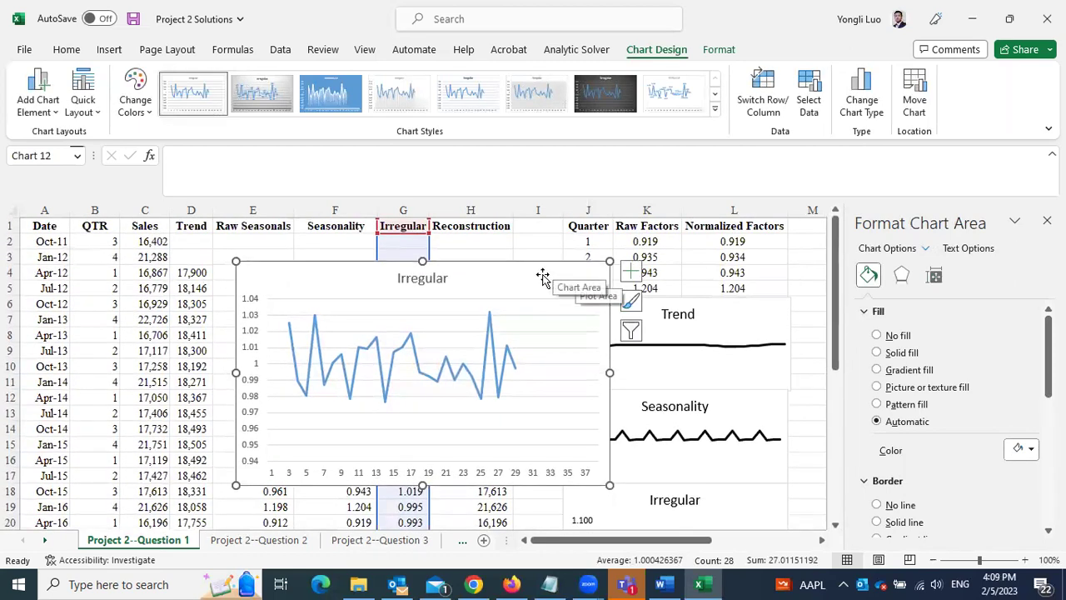
key(Delete)
scroll(653, 341, down, 3)
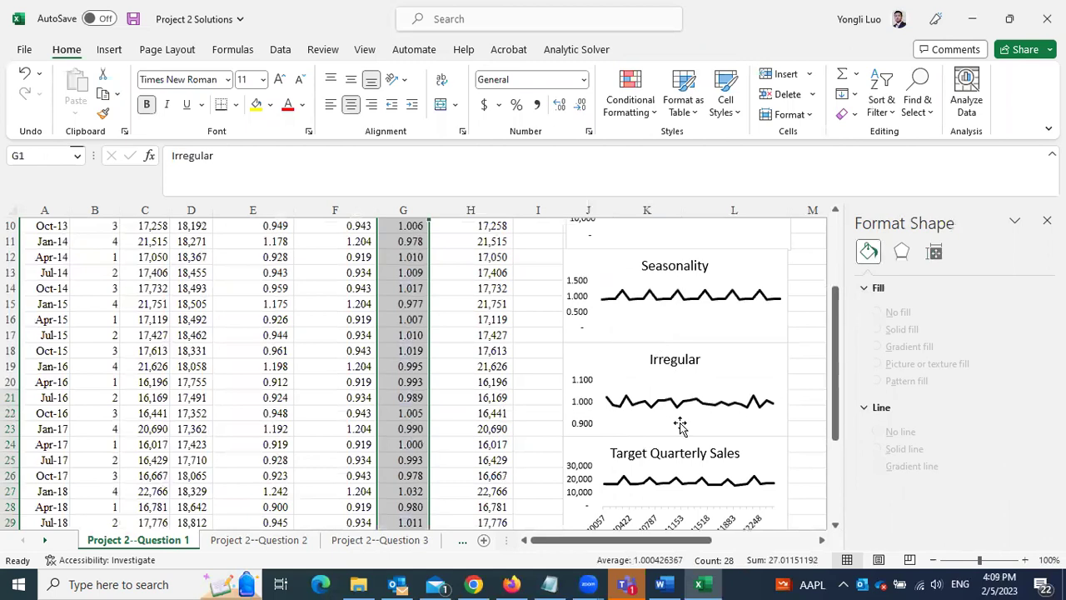
scroll(680, 426, down, 2)
scroll(709, 374, up, 2)
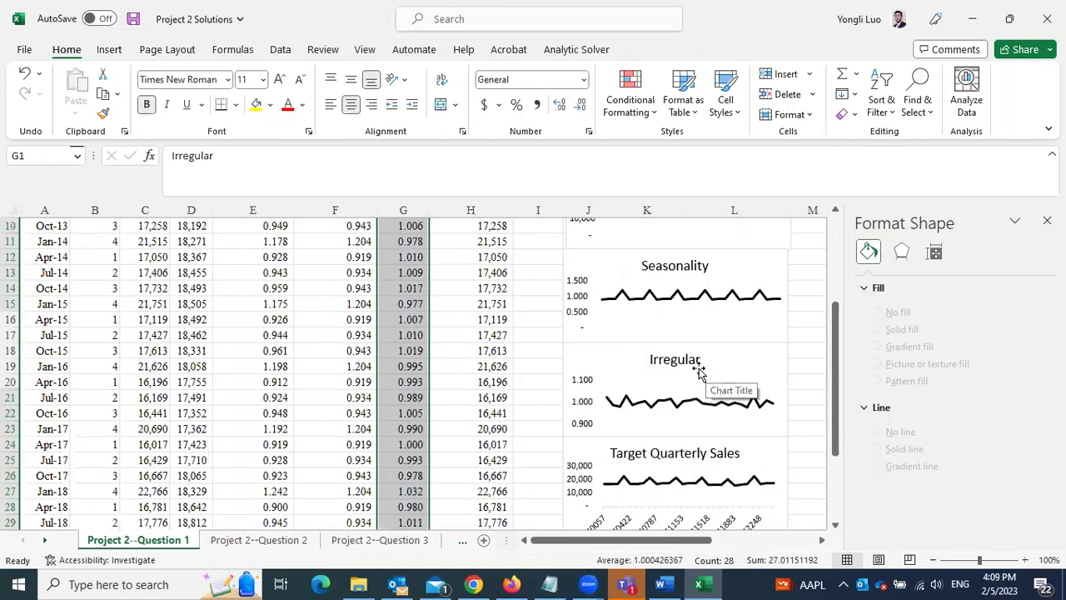
scroll(700, 373, up, 3)
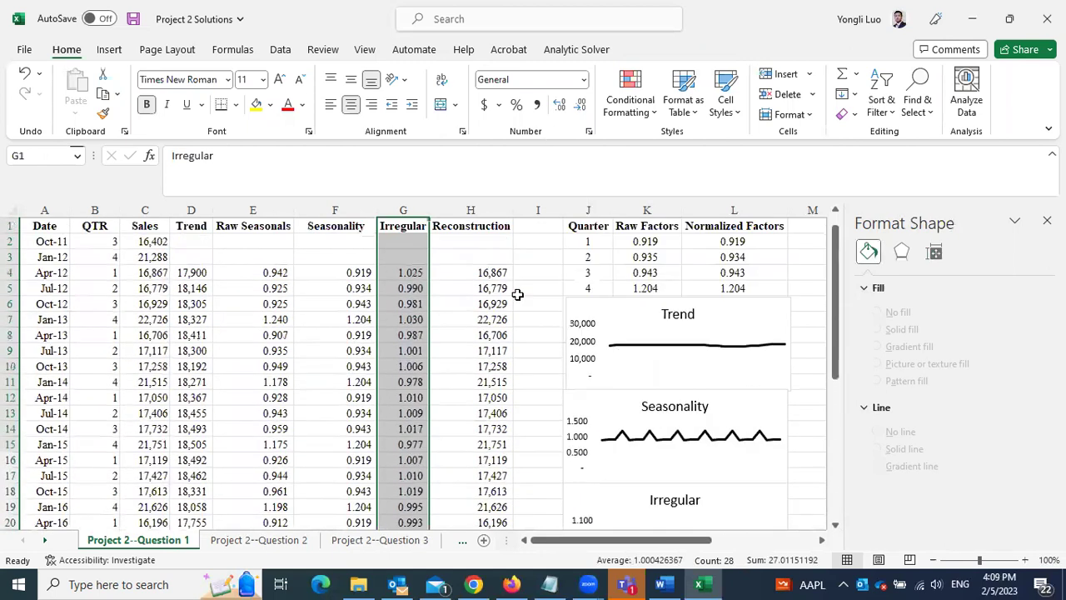
Step: Insert a 2-D line chart of the Reconstruction column and compare it with the existing Target Quarterly Sales chart
click(471, 209)
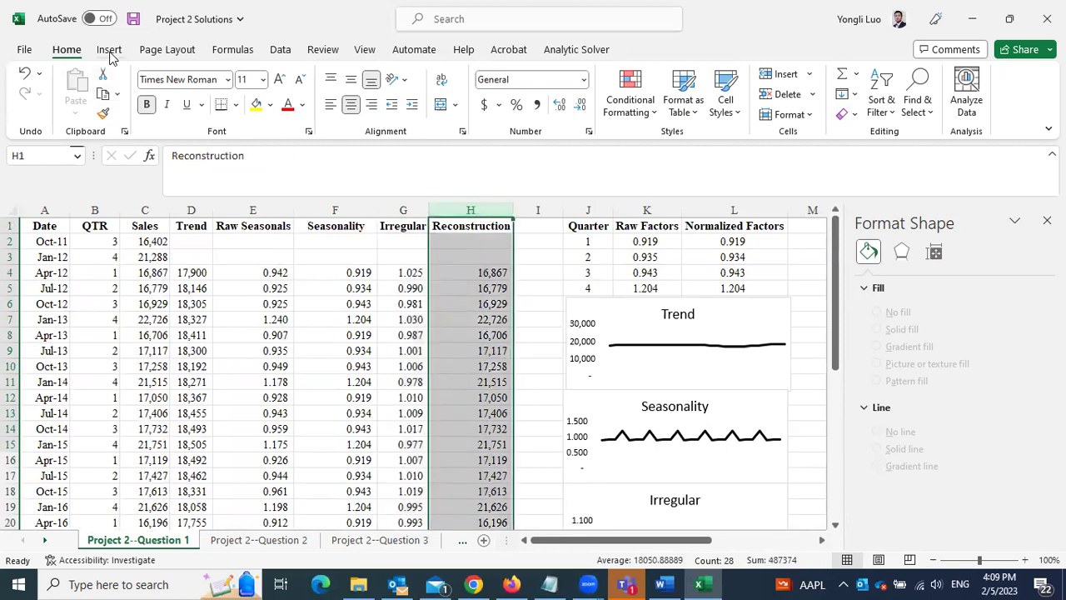
click(113, 51)
click(439, 93)
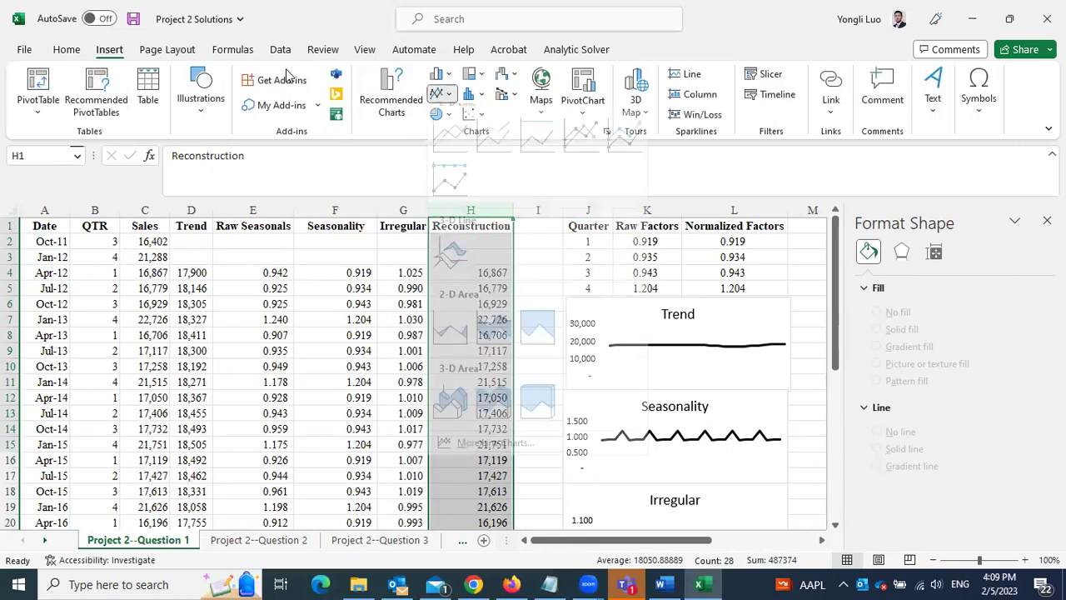
click(451, 159)
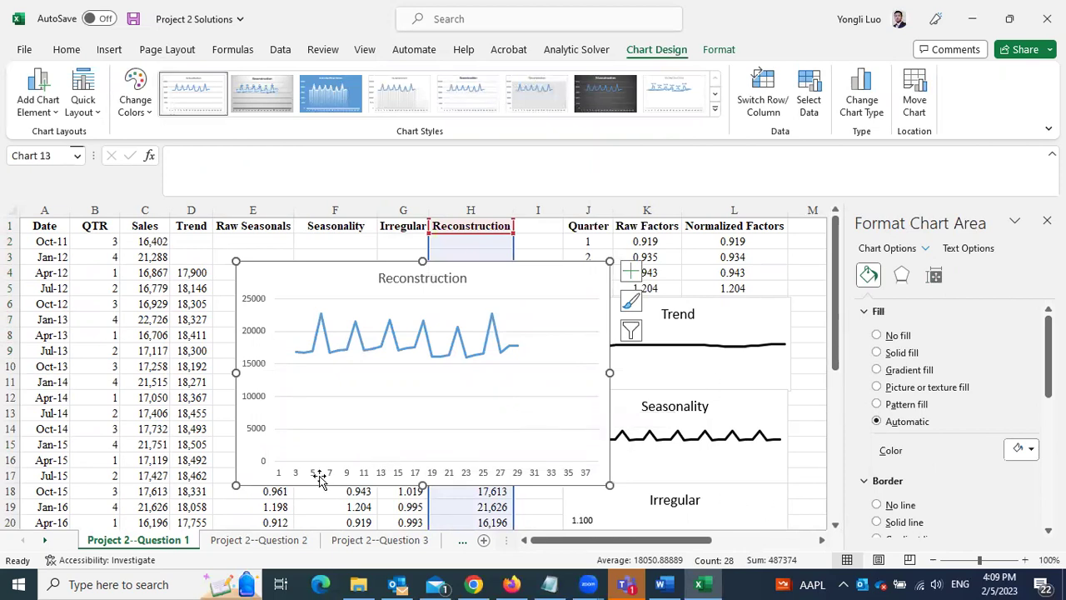
drag(839, 329, 843, 432)
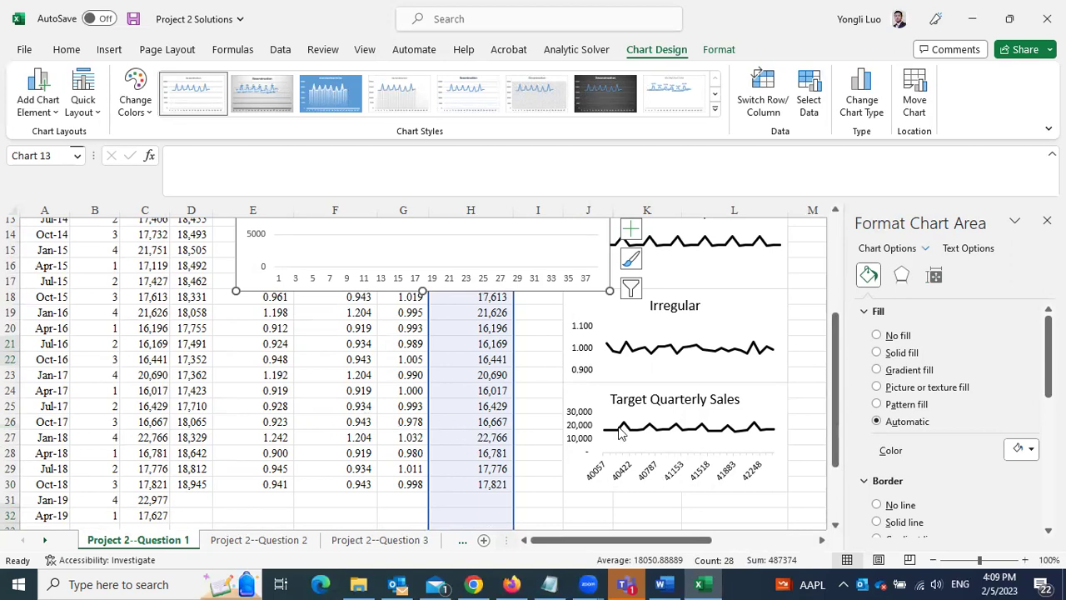
scroll(543, 345, up, 2)
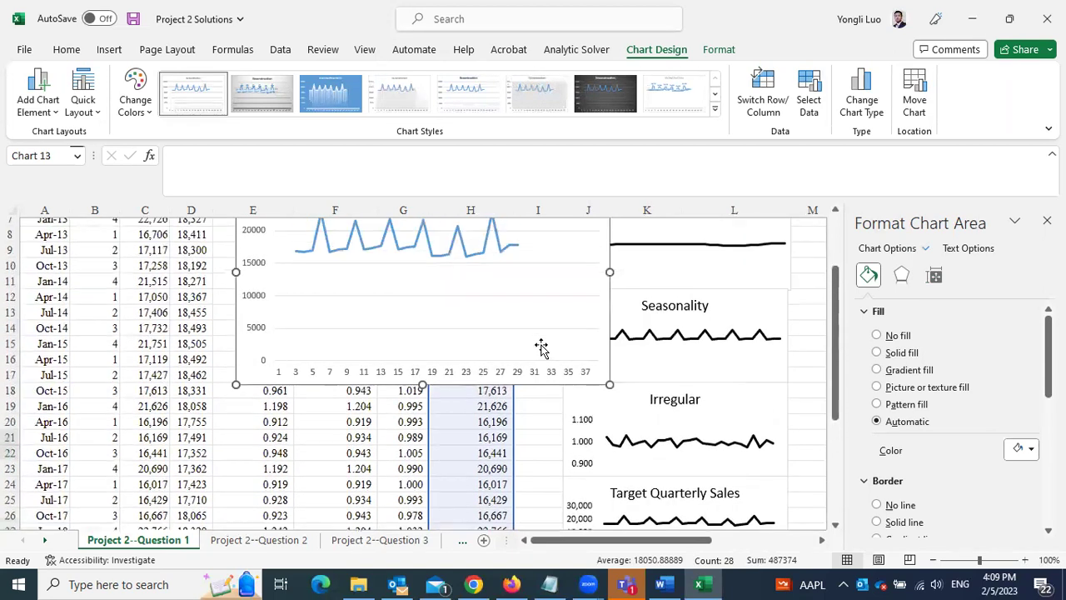
scroll(550, 352, down, 1)
scroll(558, 362, up, 3)
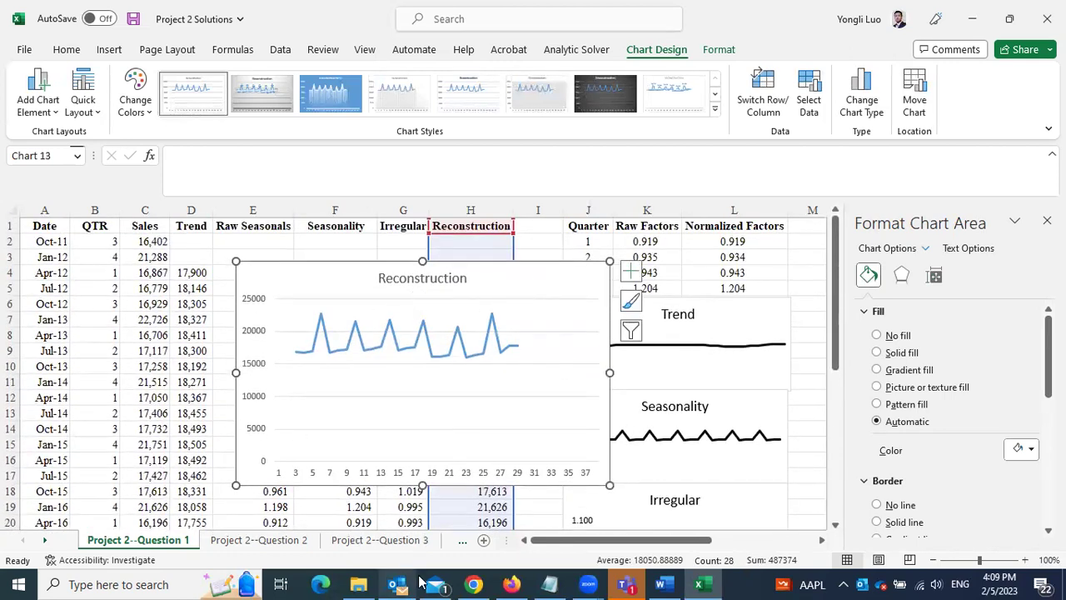
Step: Switch to Word to read question 2 on the regression model, and return to Excel's Project 2--Question 2 sheet
click(660, 584)
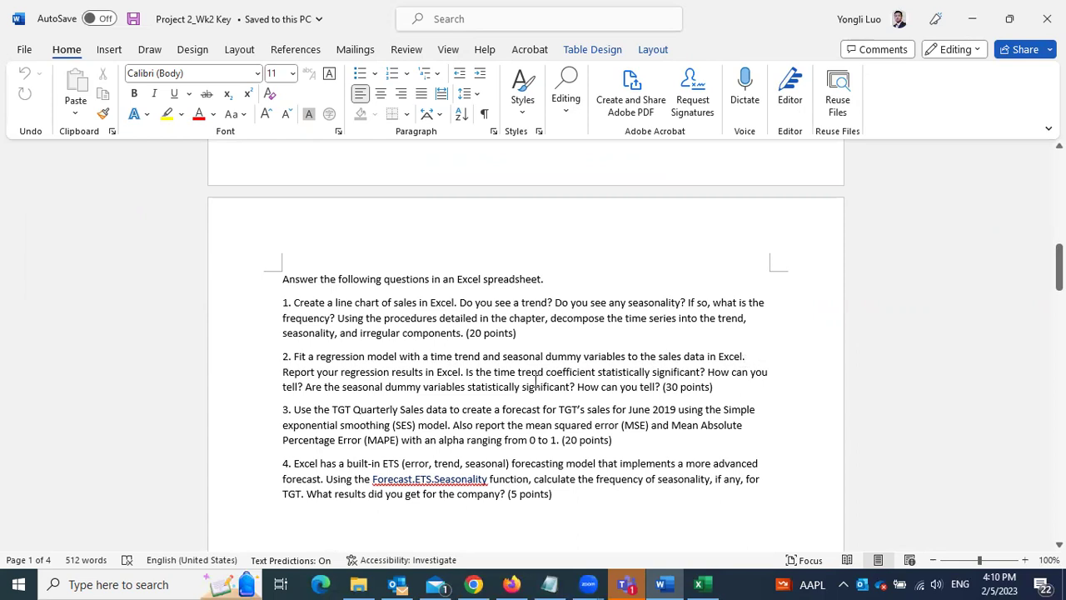
drag(316, 358, 457, 359)
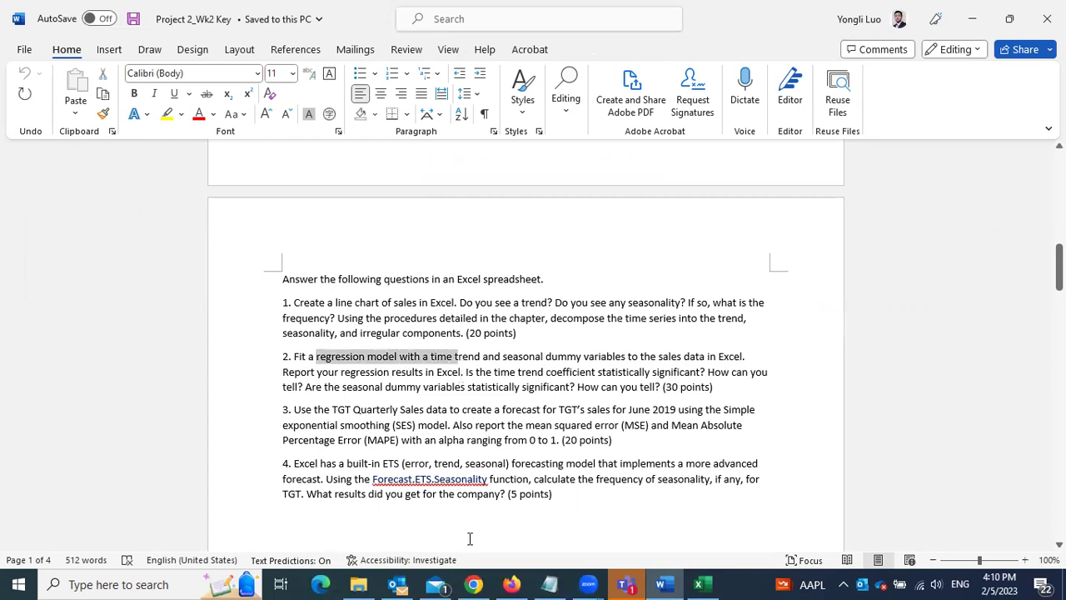
click(473, 584)
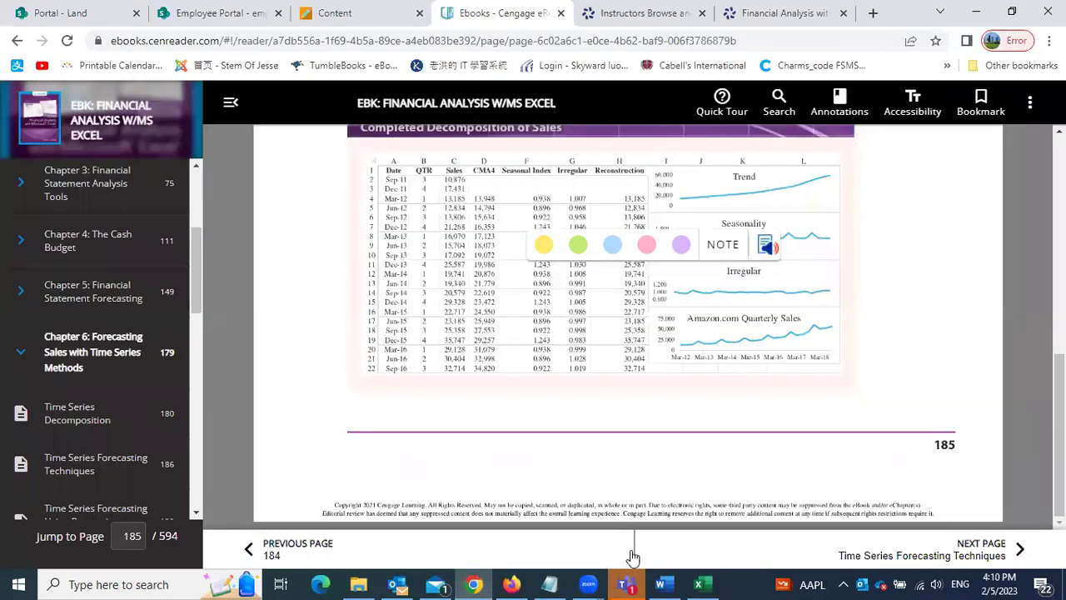
click(698, 584)
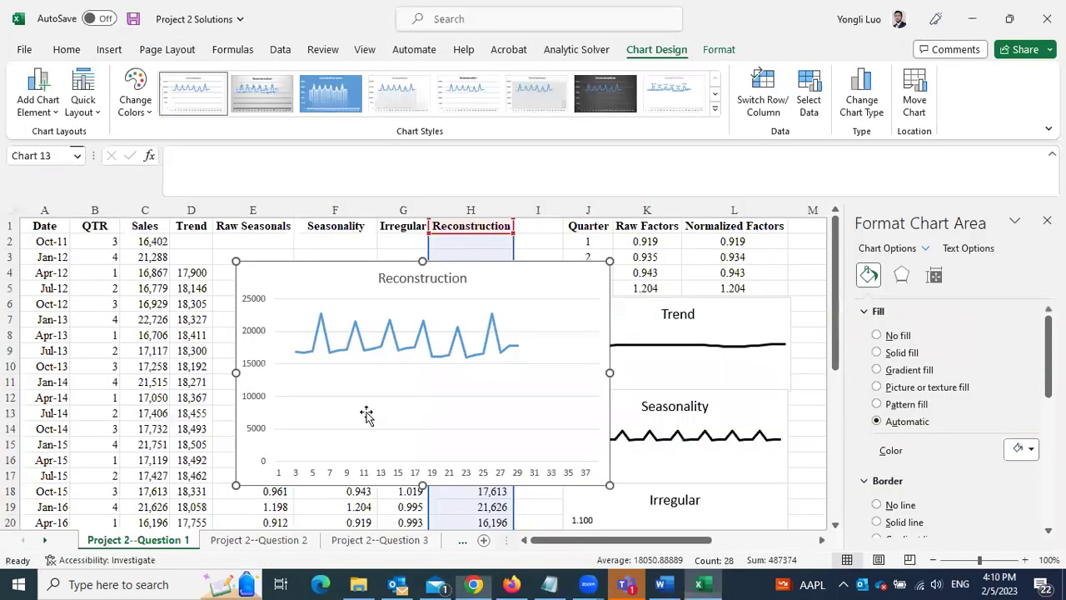
click(250, 539)
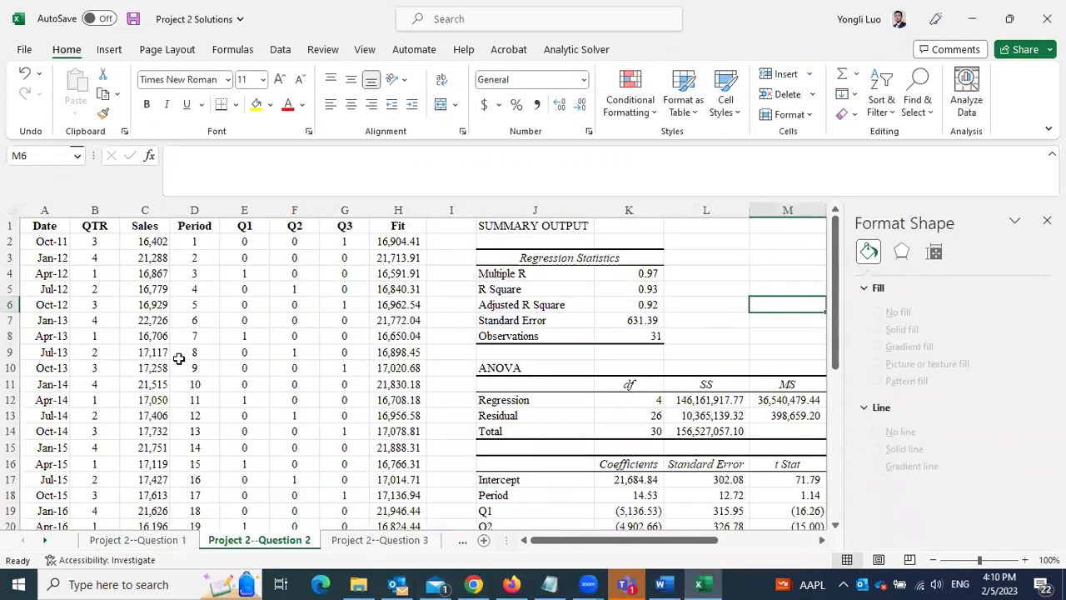
Step: Examine the Date, QTR, Sales and Period columns of the regression data down to the highlighted forecast rows
drag(41, 209, 155, 215)
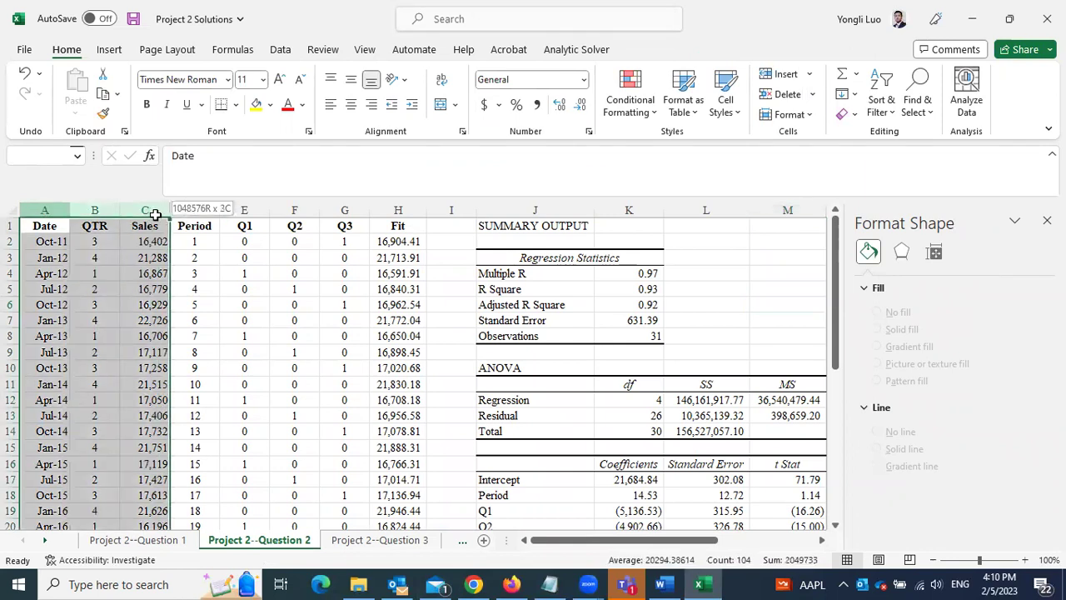
drag(155, 215, 155, 215)
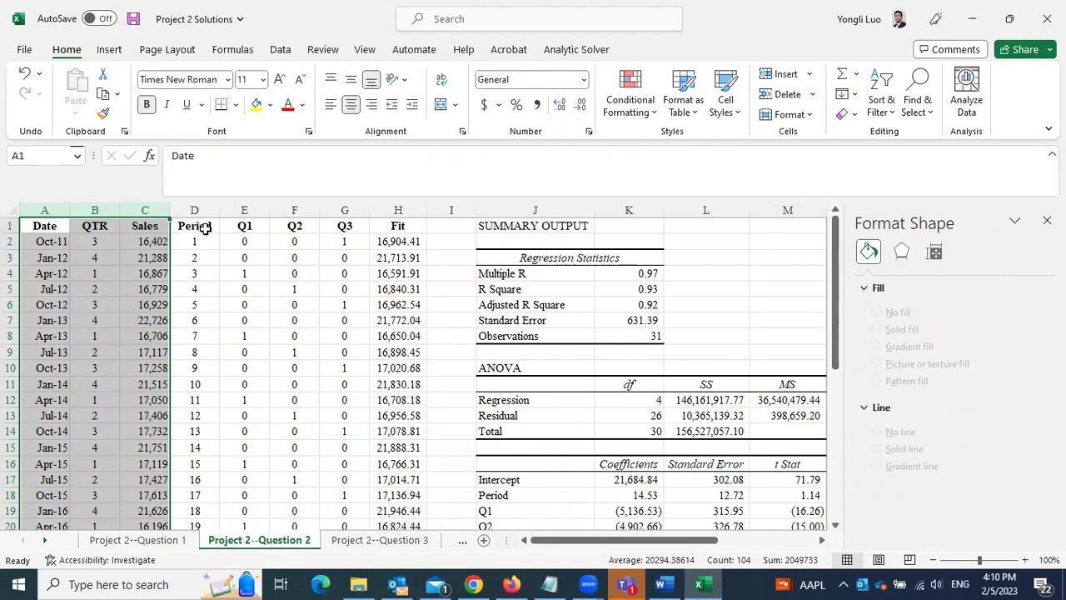
click(194, 210)
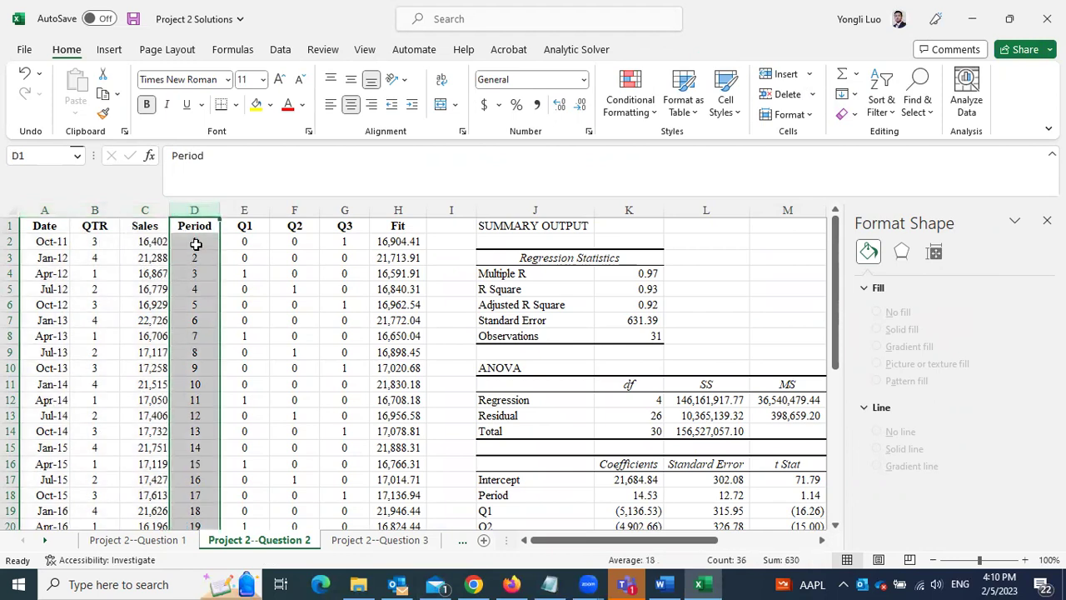
scroll(195, 336, down, 5)
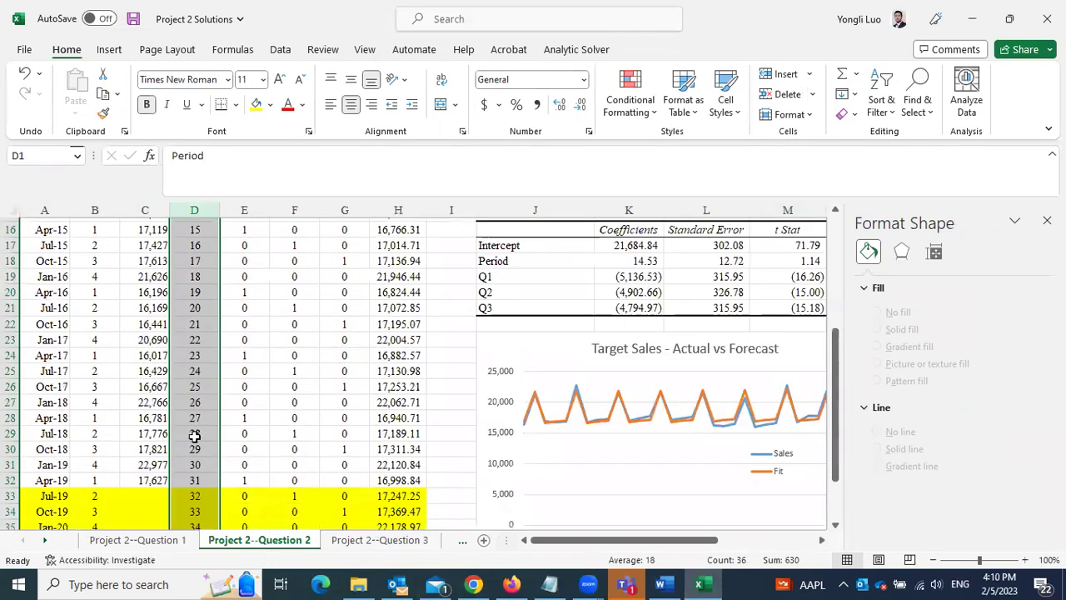
scroll(194, 436, down, 2)
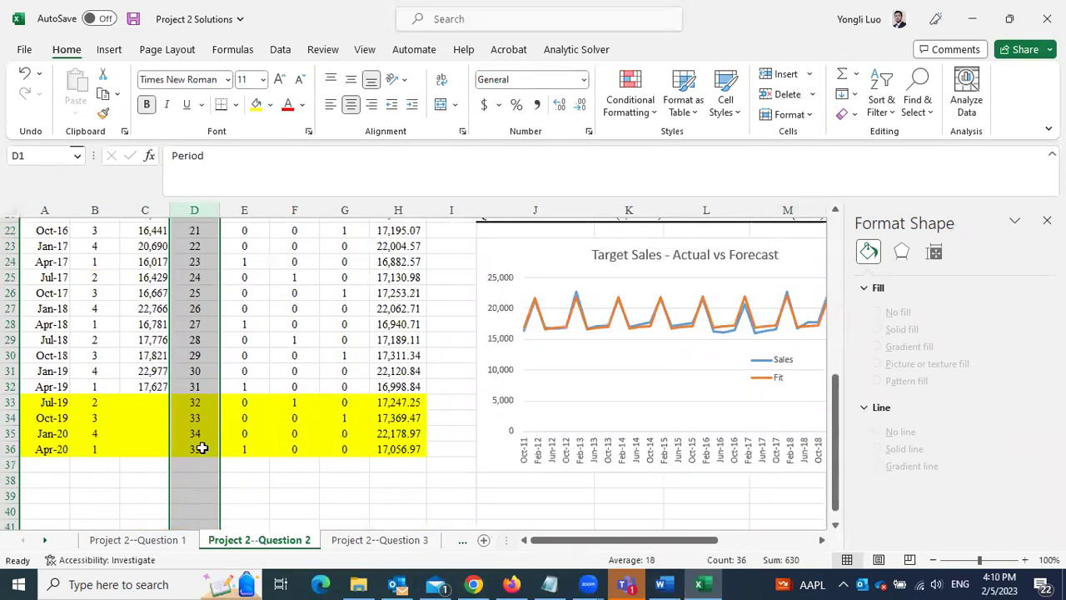
scroll(198, 441, up, 2)
scroll(192, 425, down, 2)
scroll(190, 420, up, 7)
Step: Enter 1 and 2 in D2 and D3 of the Period column and fill the series down to D36
click(190, 247)
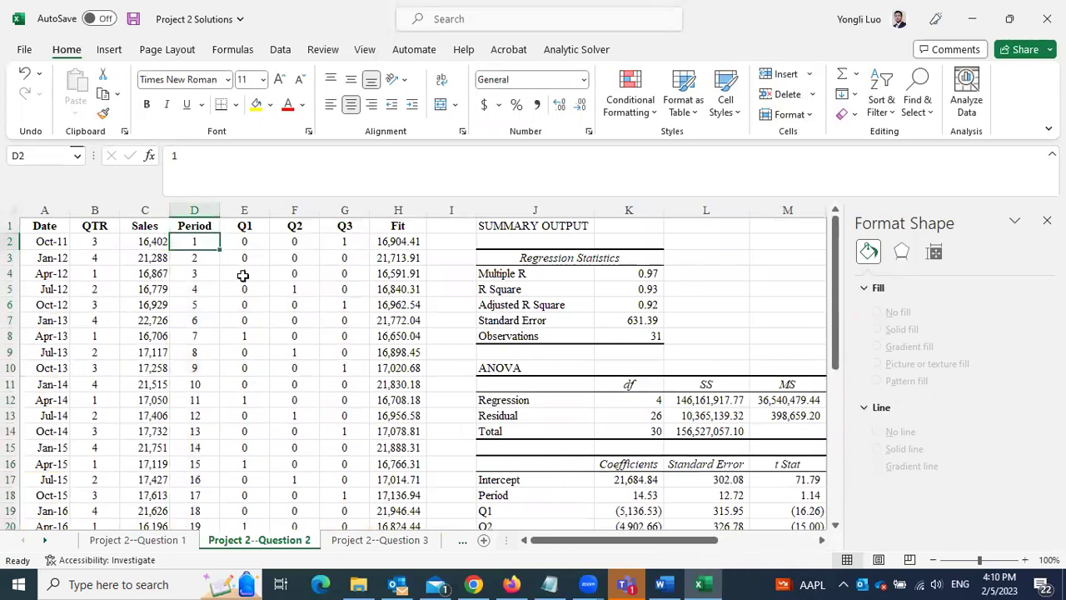
text(1)
key(Return)
text(2)
key(Return)
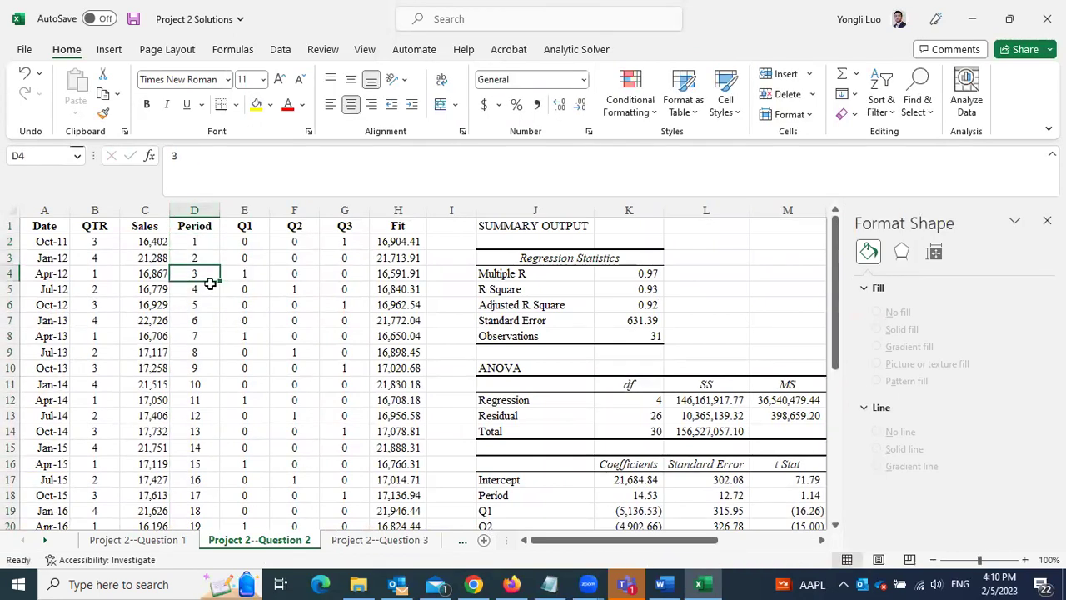
drag(197, 245, 204, 260)
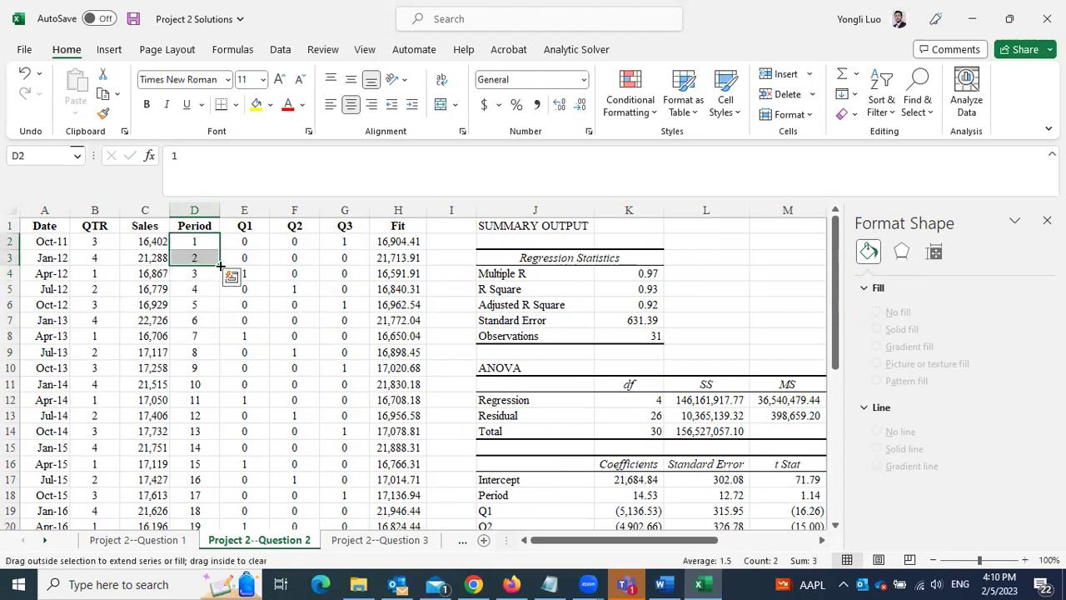
drag(220, 265, 215, 497)
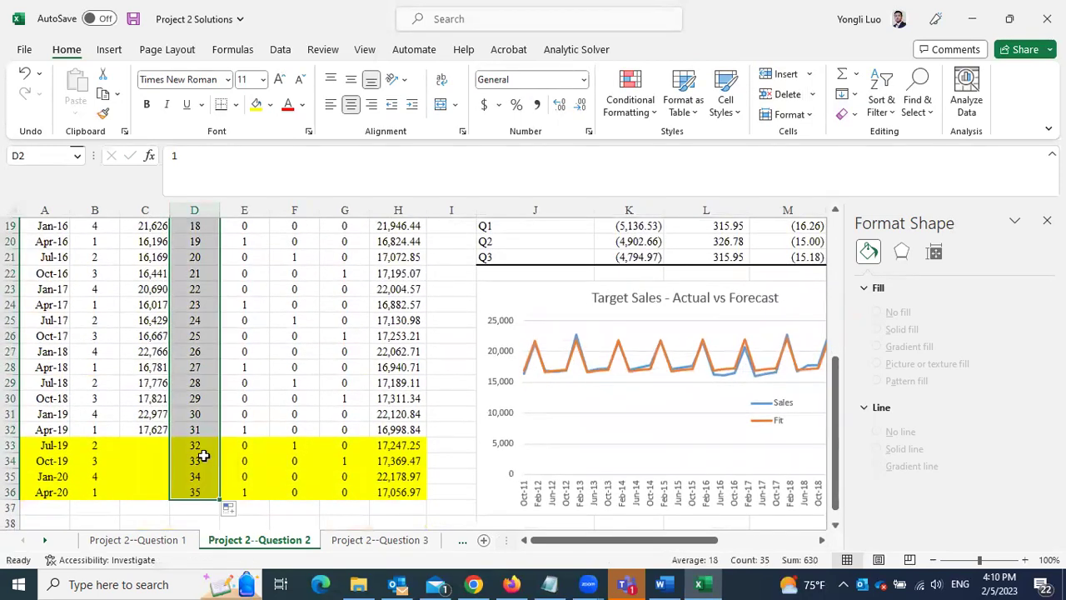
scroll(204, 362, up, 6)
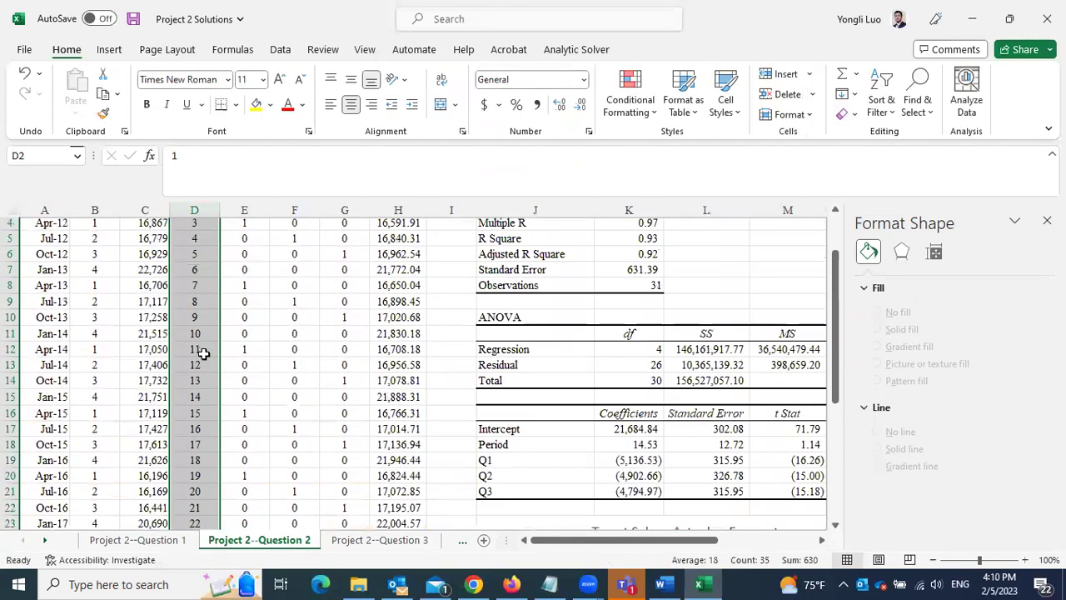
Step: Check the Q1 dummy formula =IF($B2=1,1,0) in E2 and fill it down the Q1 column to E36
click(253, 241)
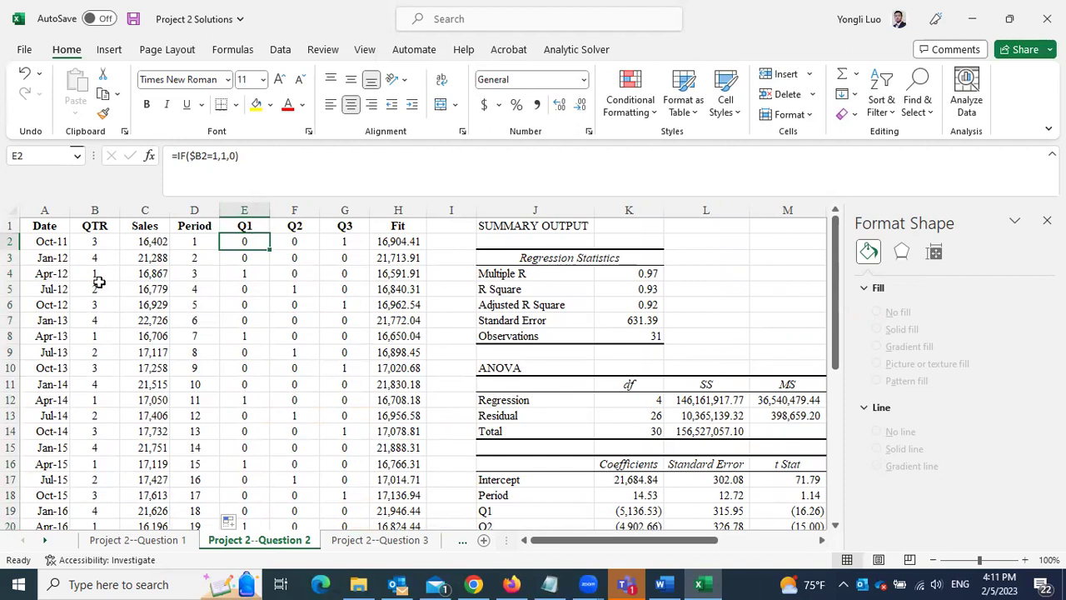
click(12, 273)
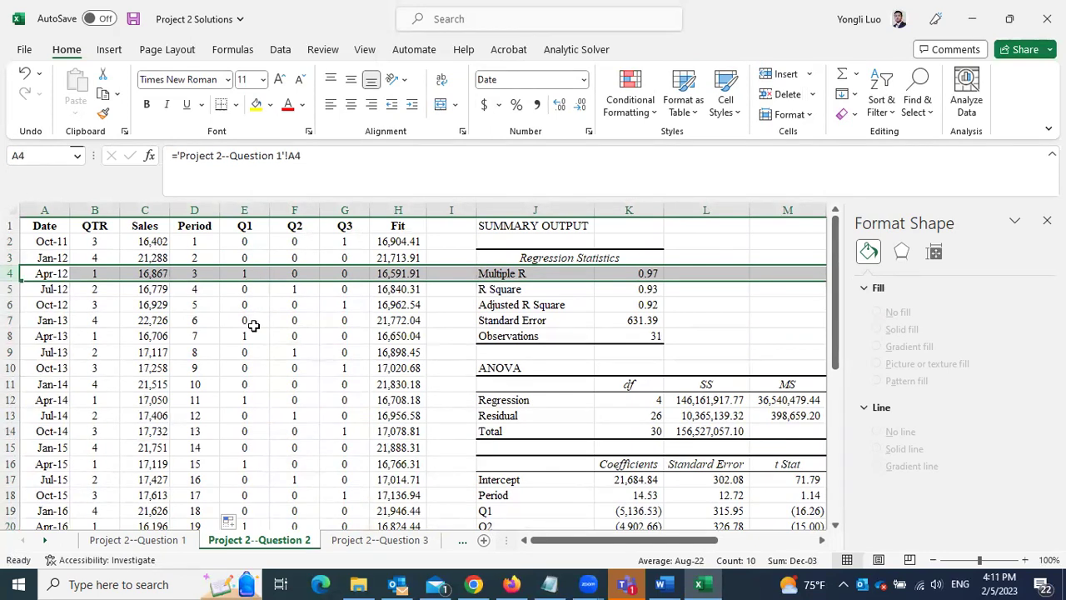
click(246, 232)
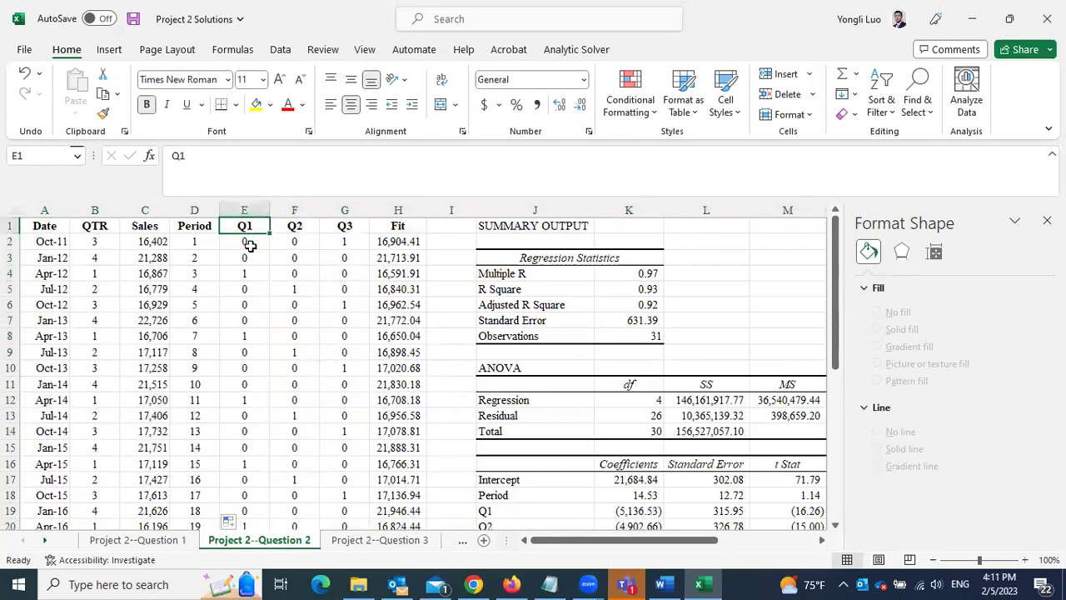
click(247, 243)
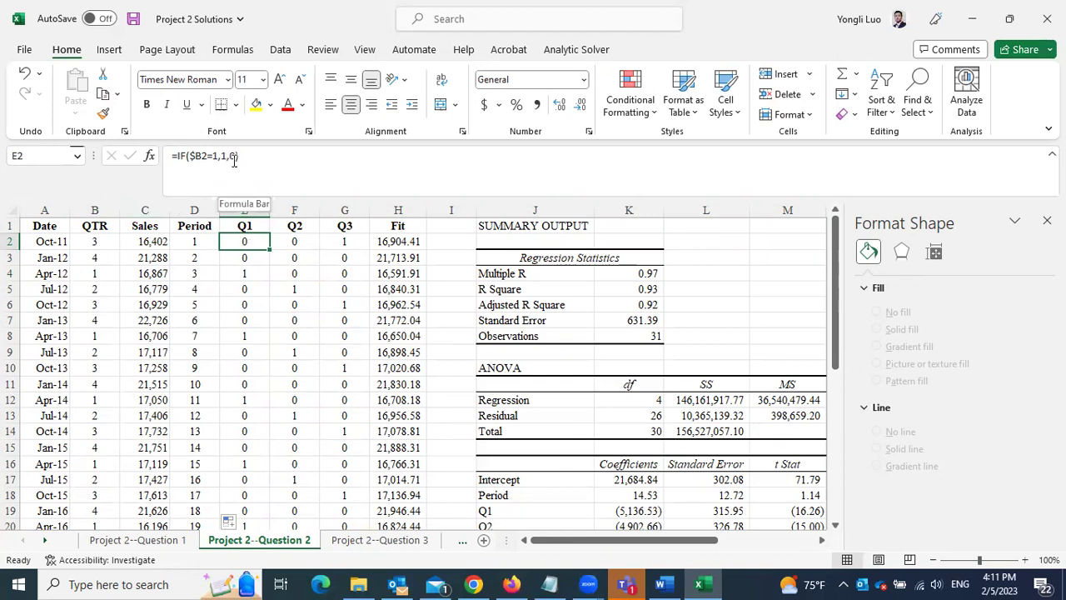
click(246, 274)
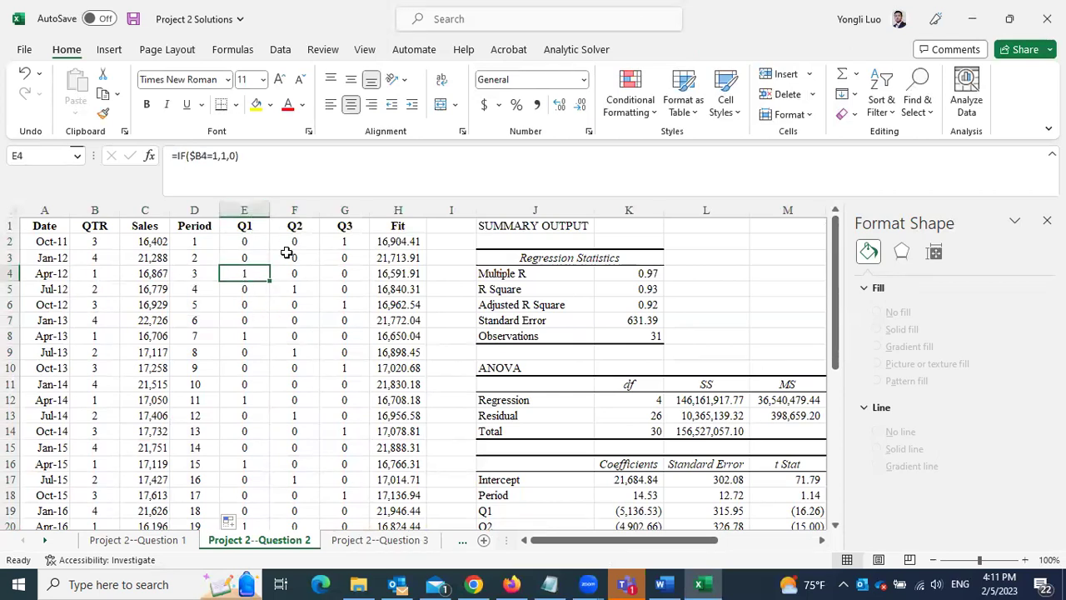
click(244, 243)
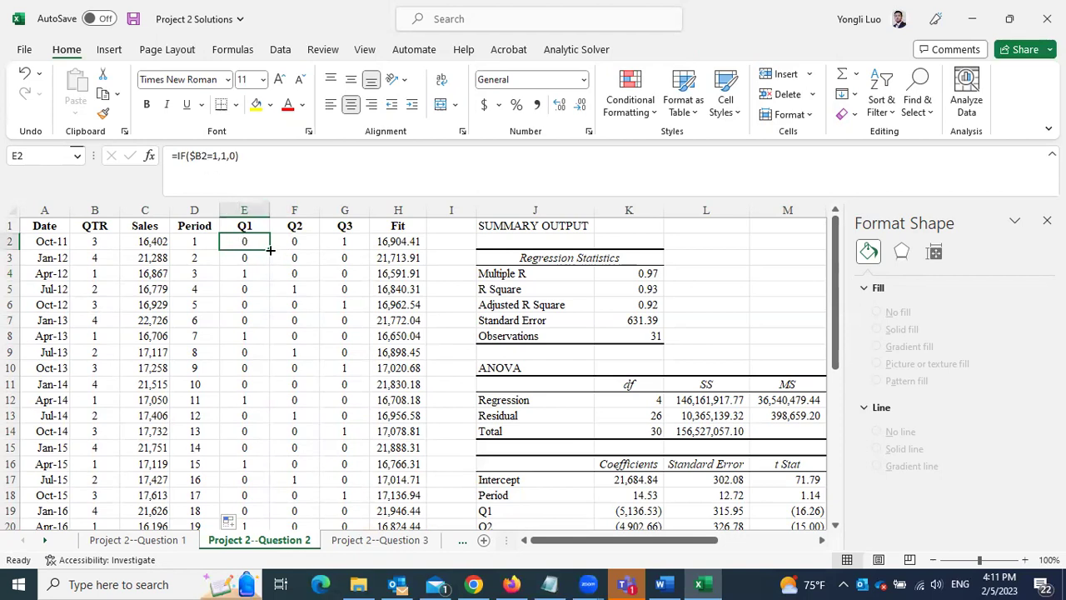
mouse_move(269, 250)
mouse_down()
mouse_move(309, 491)
mouse_move(304, 574)
mouse_move(278, 492)
mouse_move(270, 496)
mouse_up()
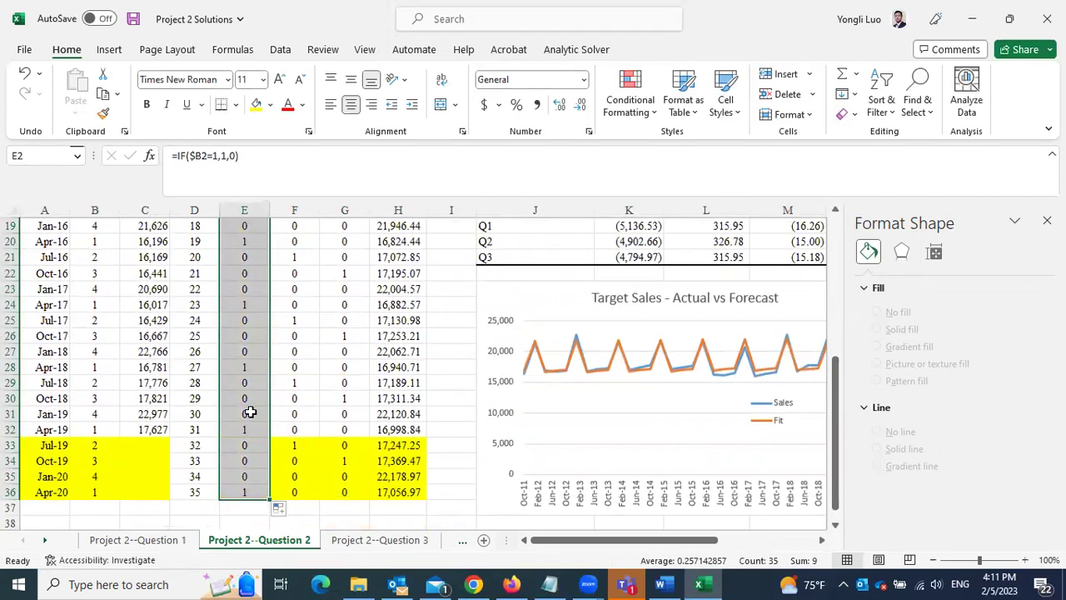
scroll(250, 413, up, 6)
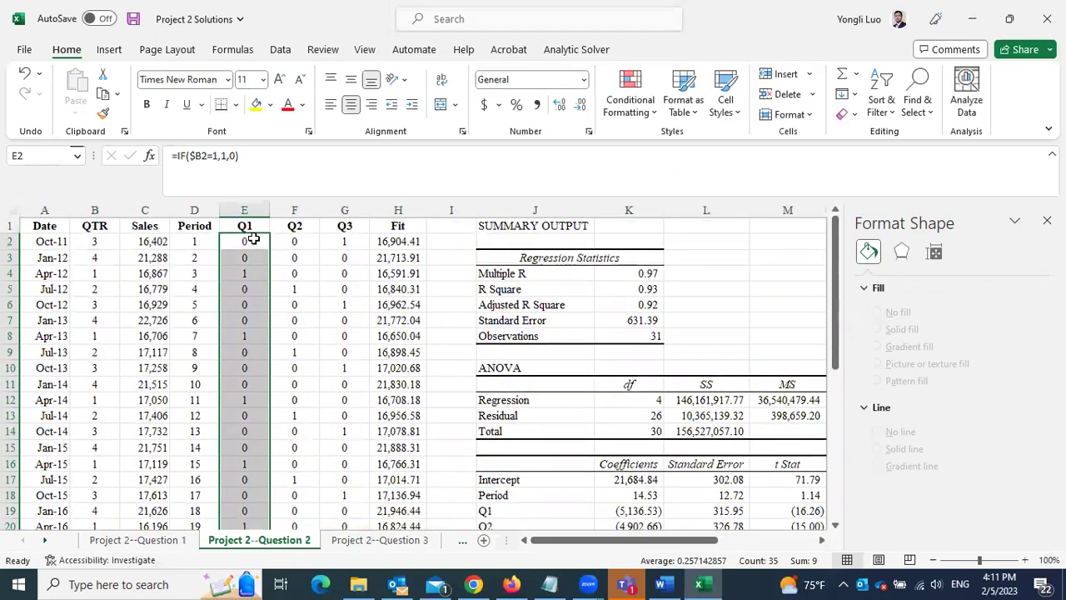
Step: Fill the Q2 dummy formula =IF($B2=2,1,0) from F2 down to F36
click(294, 209)
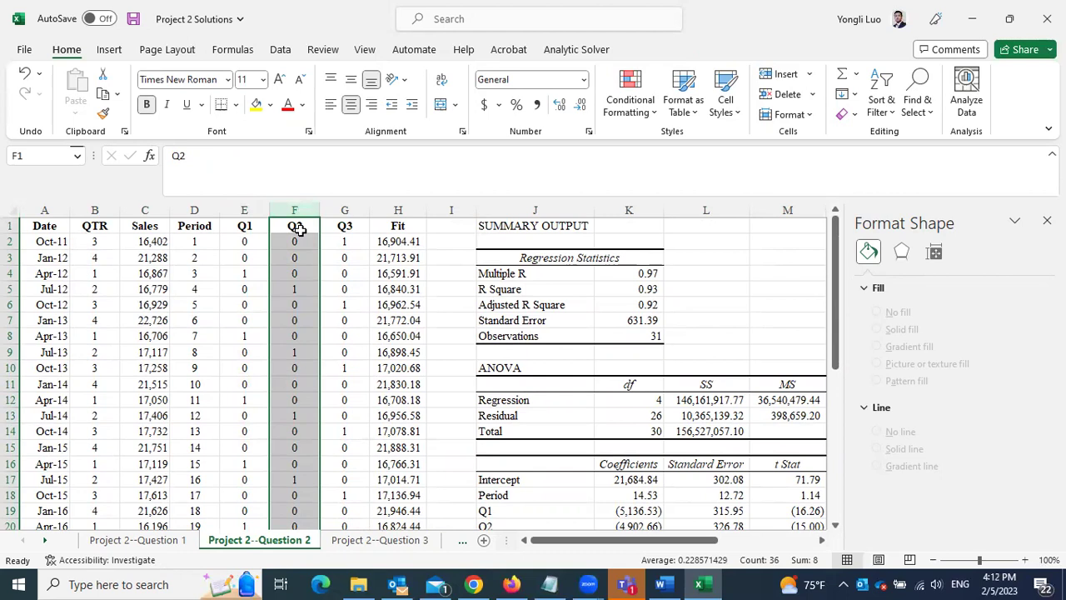
click(295, 241)
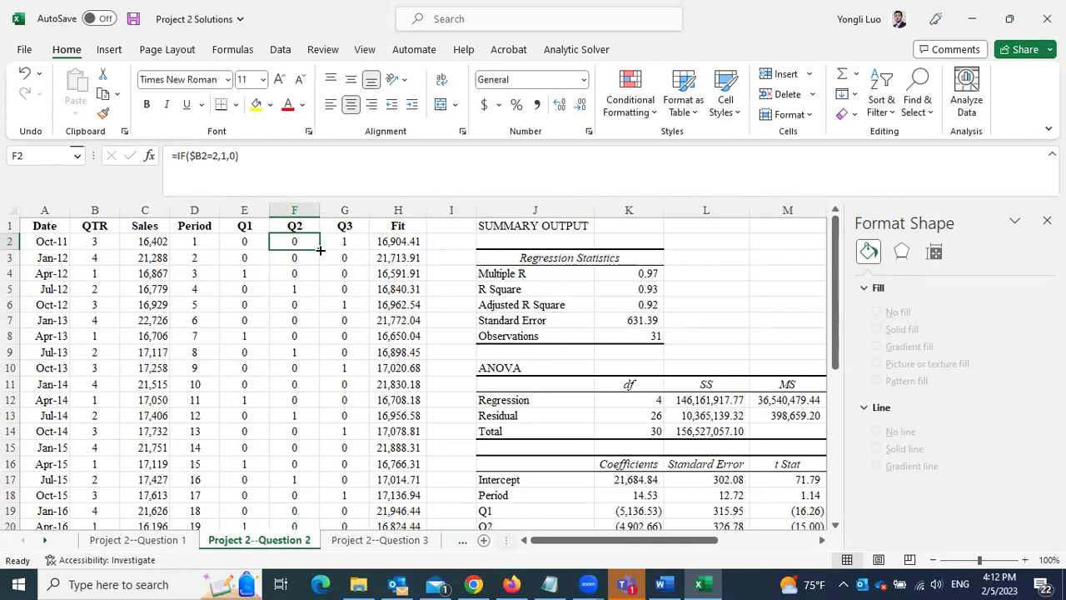
mouse_move(320, 249)
mouse_down()
mouse_move(332, 570)
mouse_move(322, 500)
mouse_up()
scroll(312, 391, up, 6)
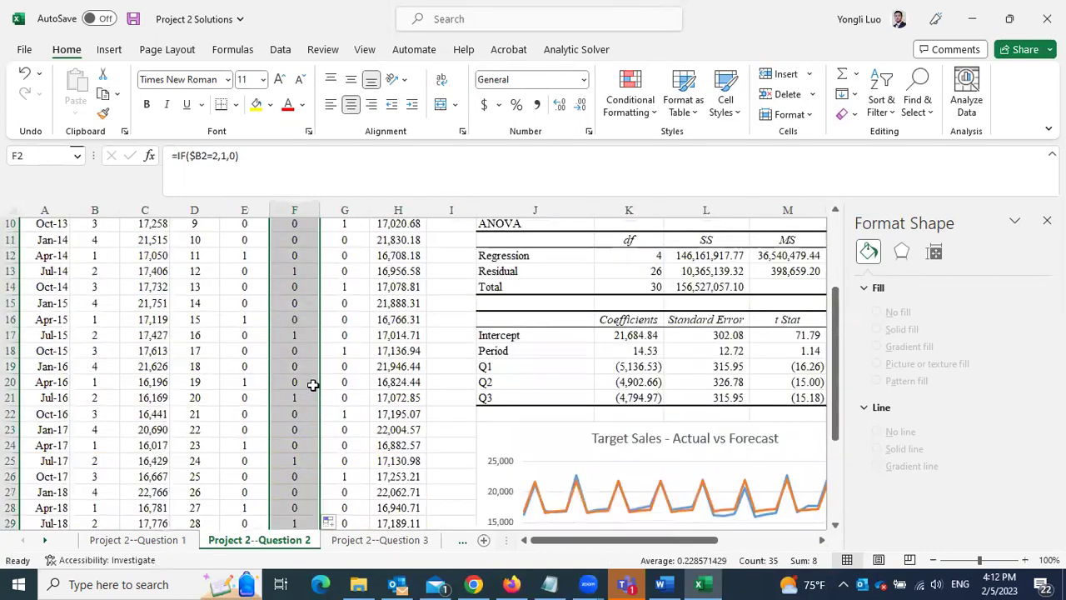
Step: Fill the Q3 dummy formula =IF($B2=3,1,0) from G2 down to G36
click(343, 241)
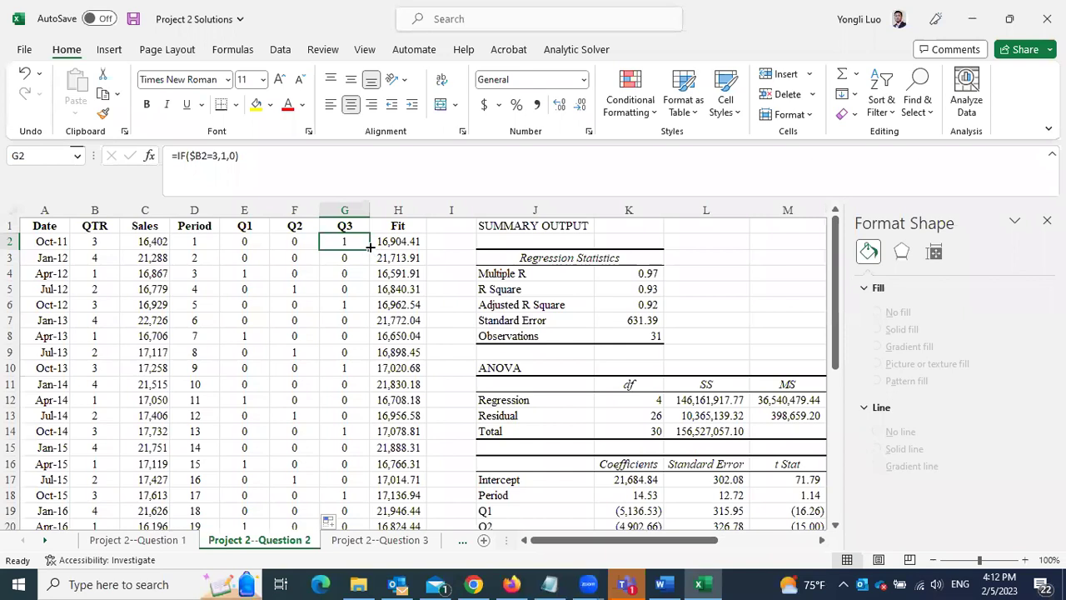
drag(370, 250, 371, 494)
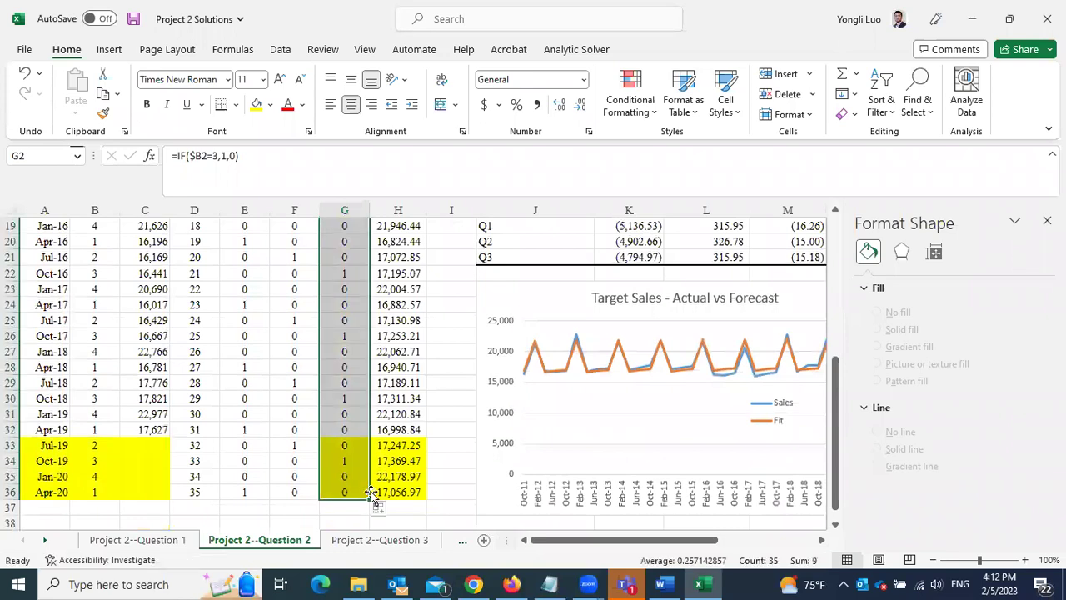
scroll(416, 467, up, 2)
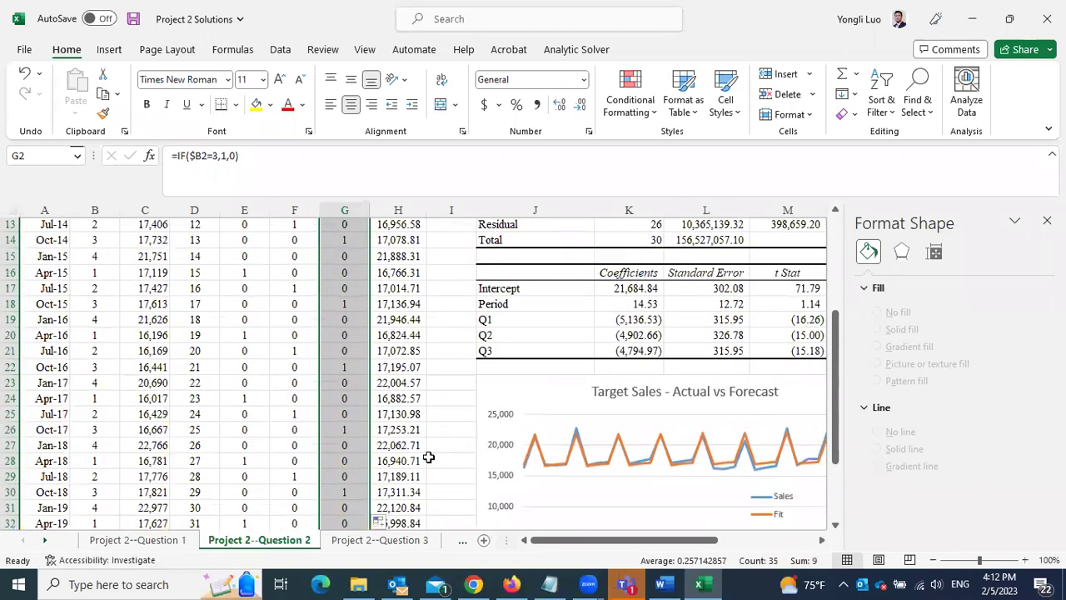
scroll(437, 459, up, 4)
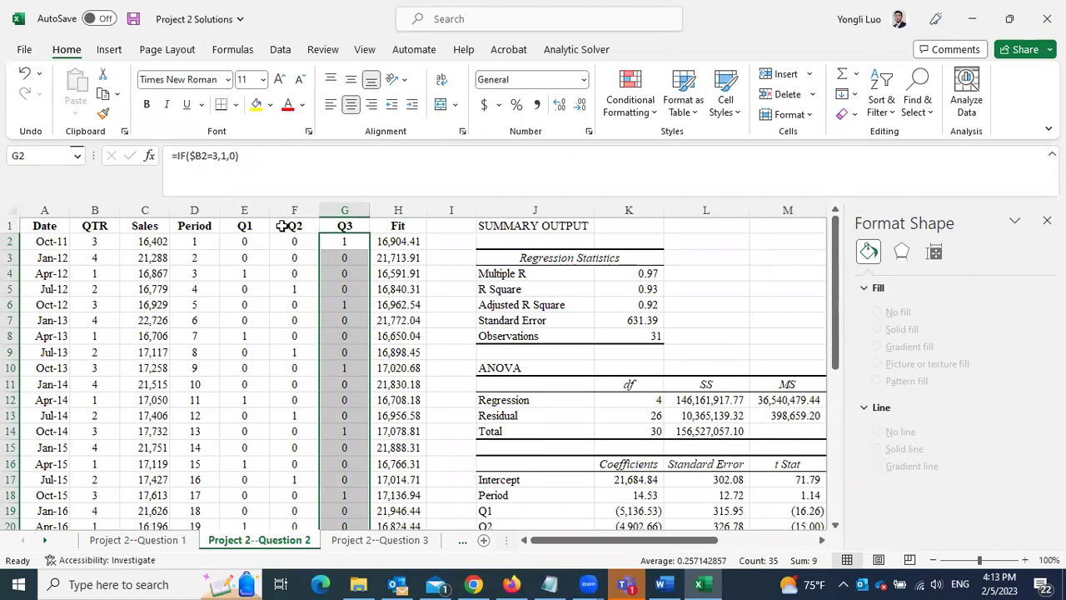
click(346, 226)
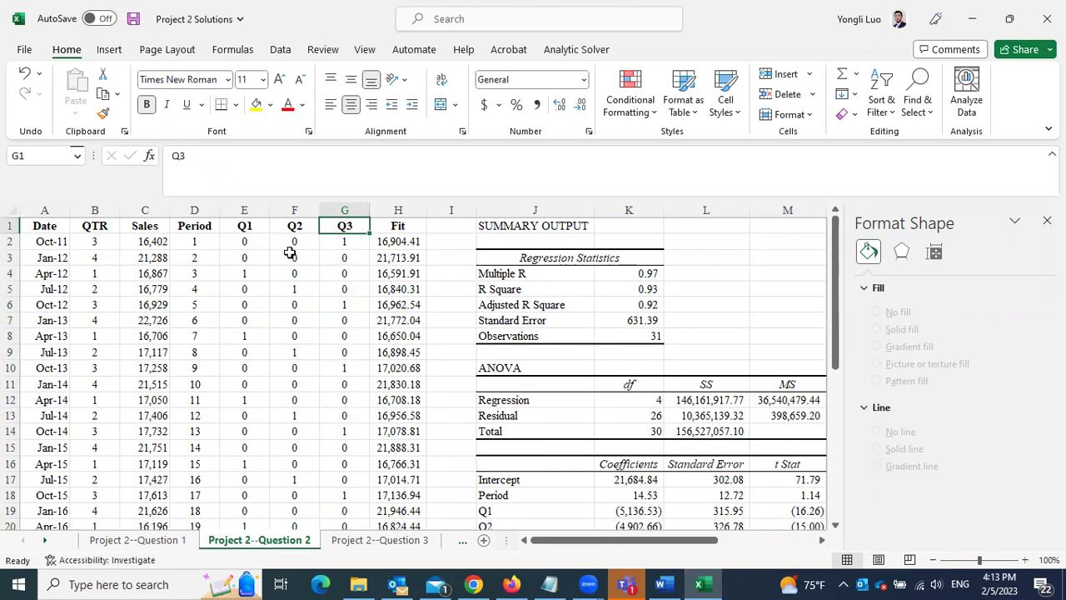
Step: Review the Fit formula, the Sales column and the Q1 to Q3 dummy columns, and open the Regression data analysis tool
click(397, 243)
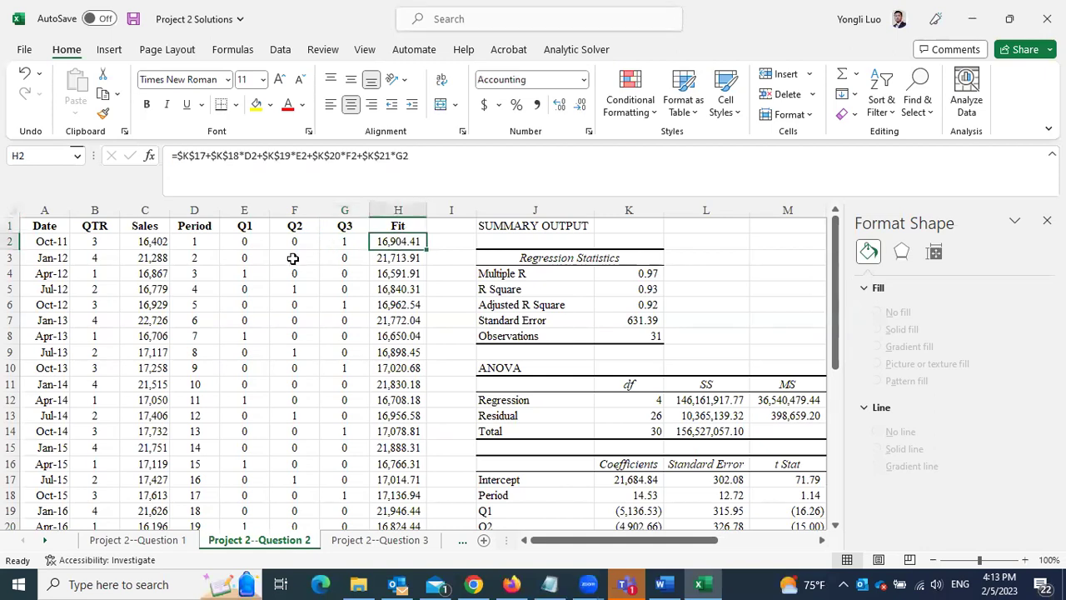
click(145, 210)
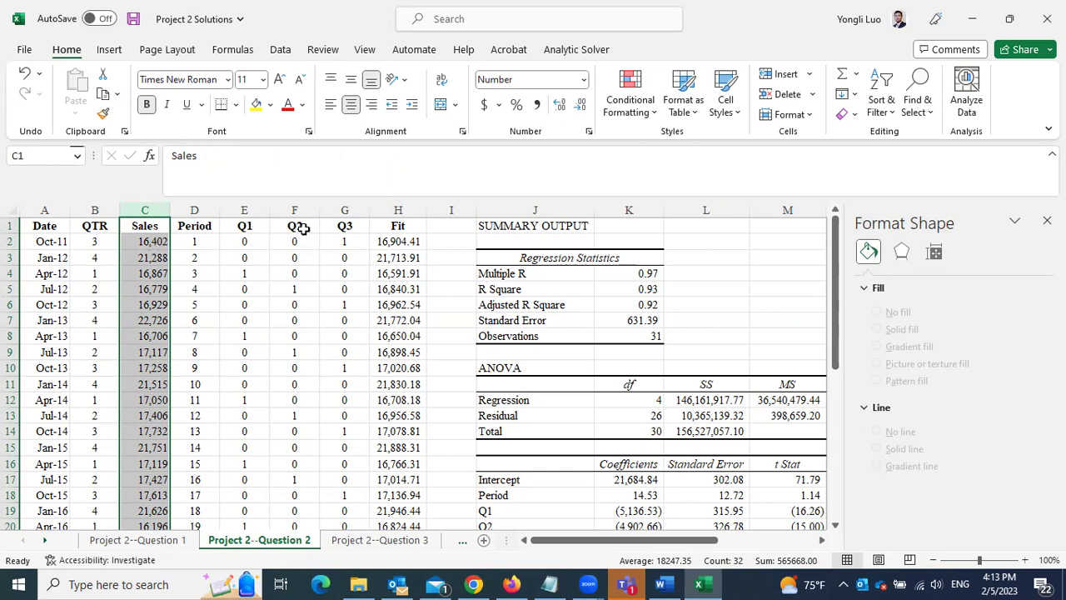
drag(248, 209, 321, 223)
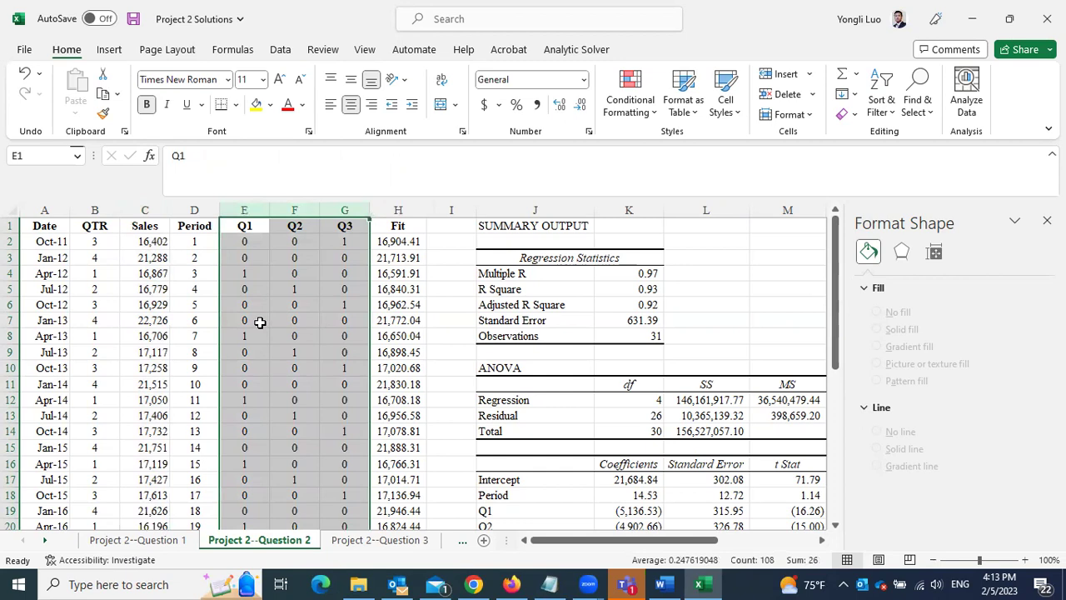
click(280, 51)
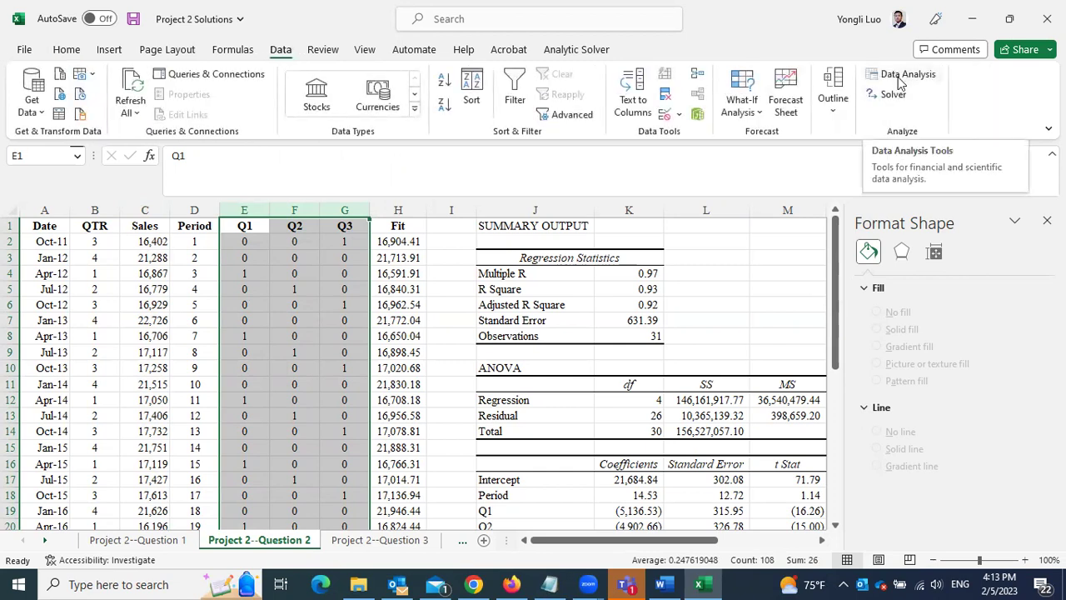
click(901, 77)
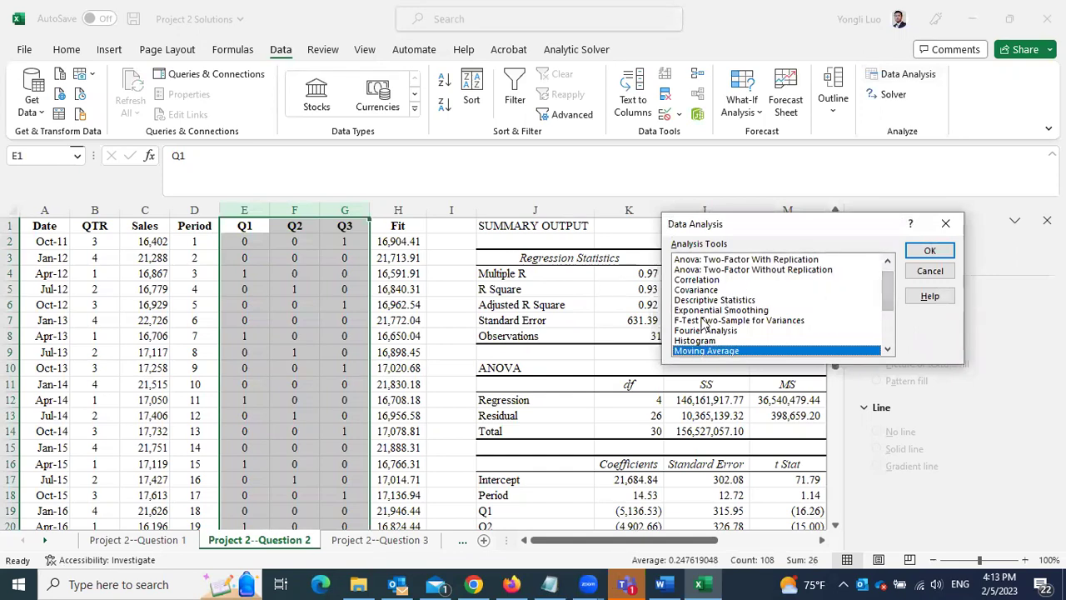
drag(892, 282, 893, 296)
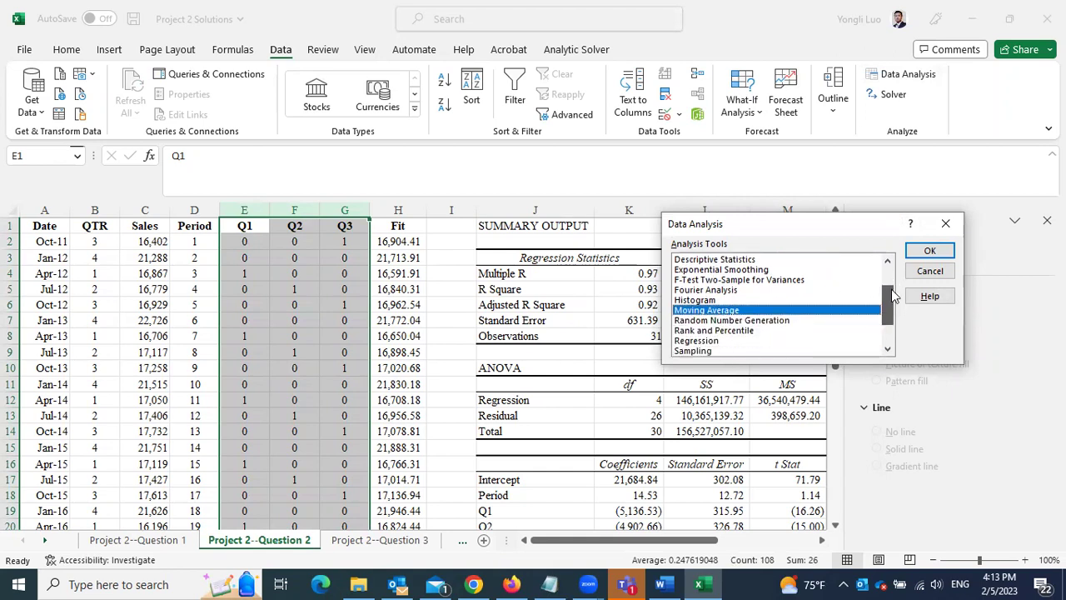
key(Down)
key(Down)
key(Down)
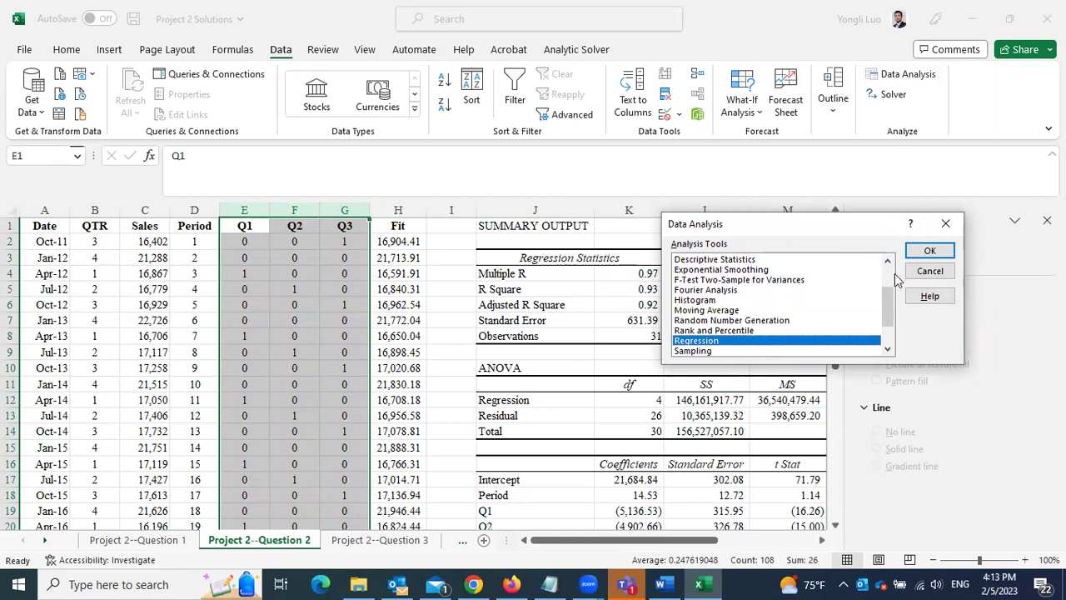
click(929, 250)
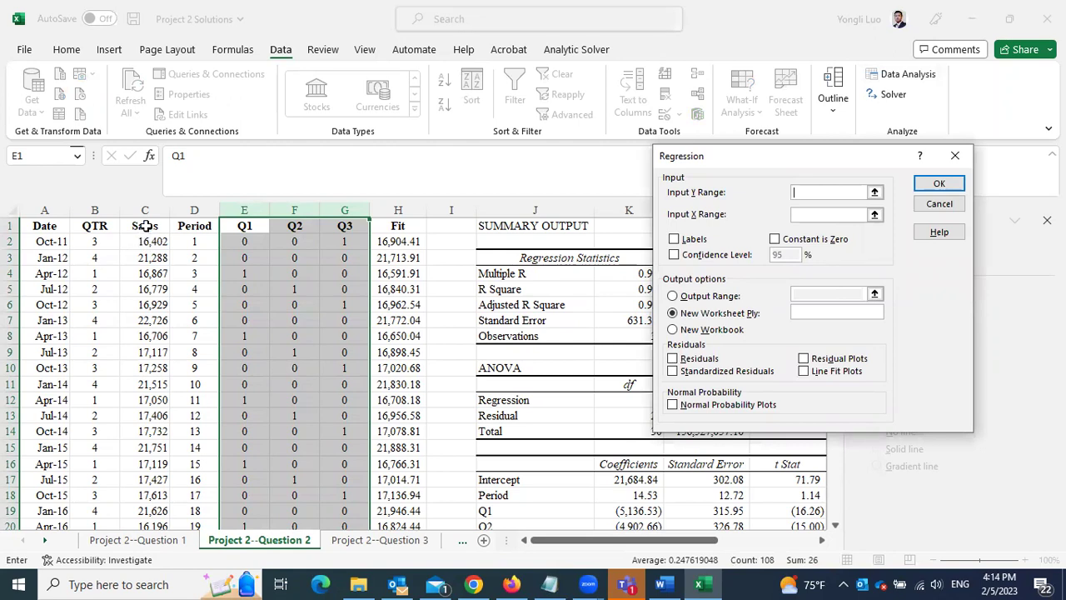
Step: Set the regression's Y range to the Sales cells $C$1:$C$32 and its X range to the dummy columns $E$1:$G$32
drag(145, 225, 160, 446)
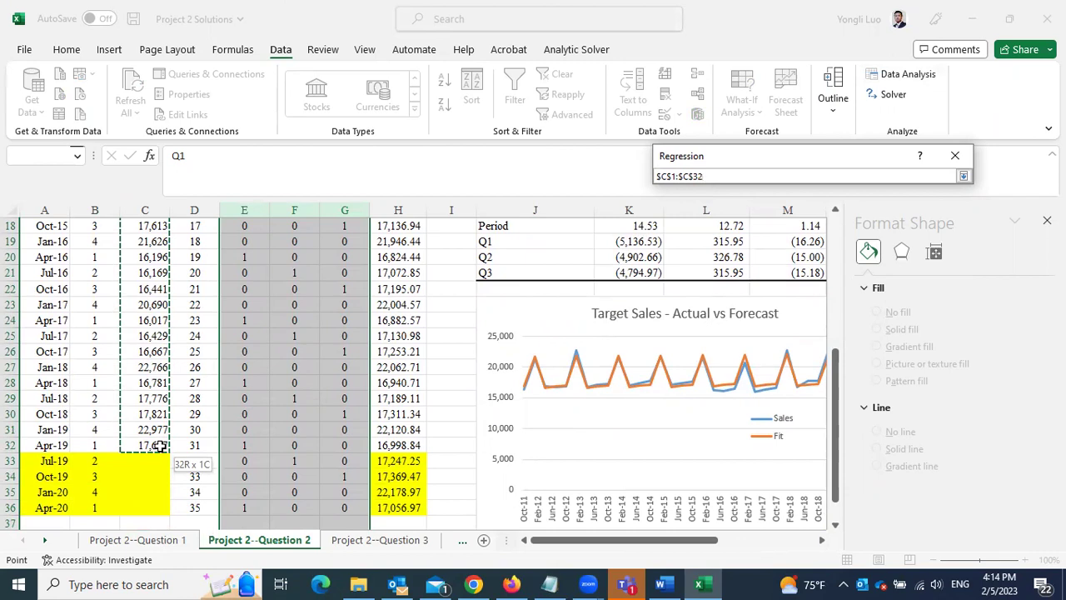
drag(160, 447, 160, 447)
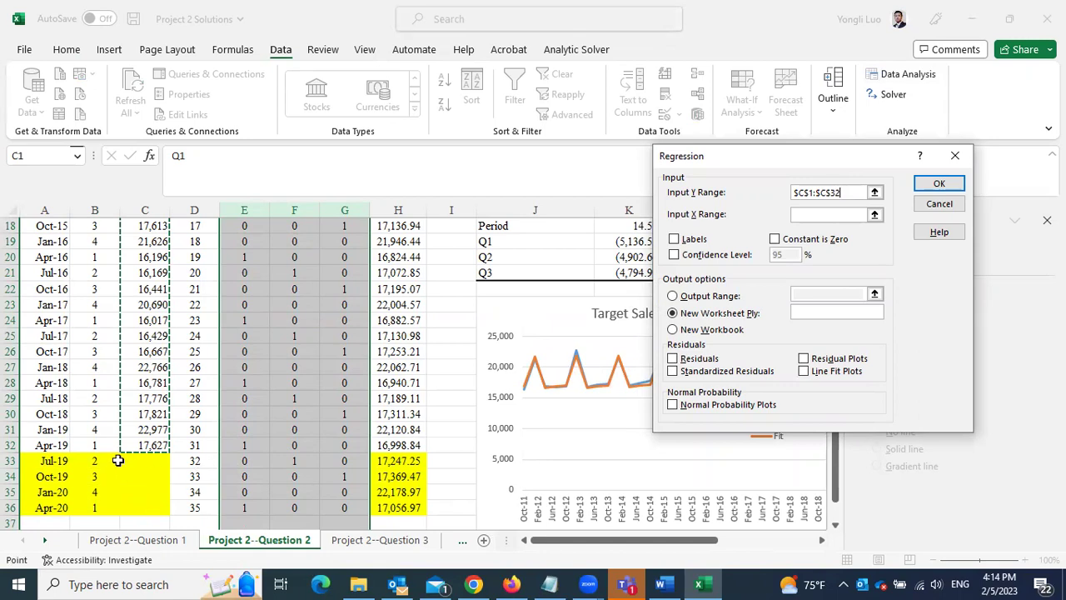
scroll(116, 458, down, 1)
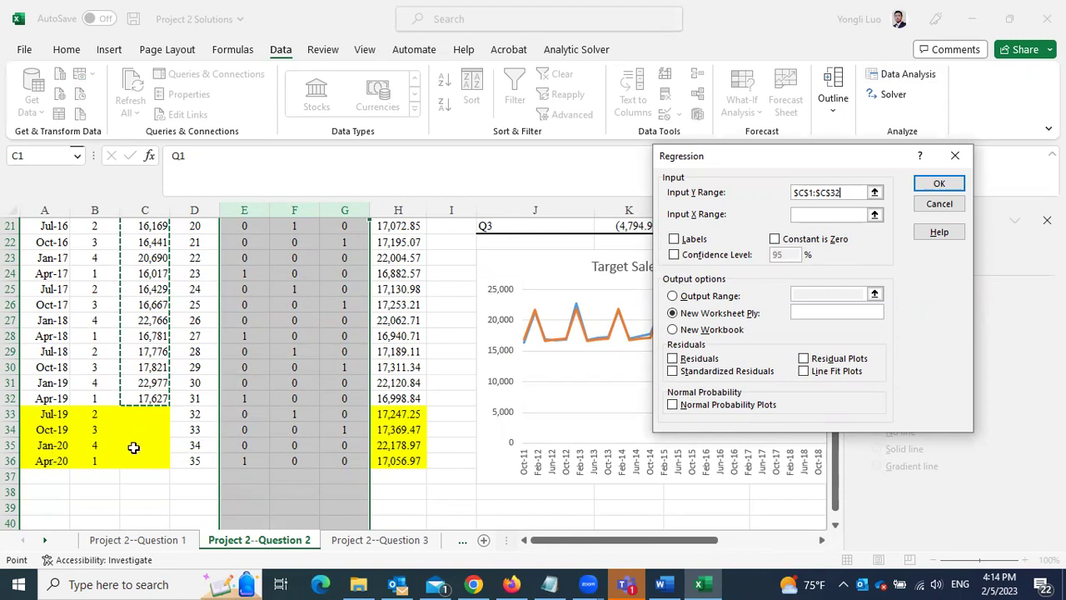
scroll(184, 403, up, 1)
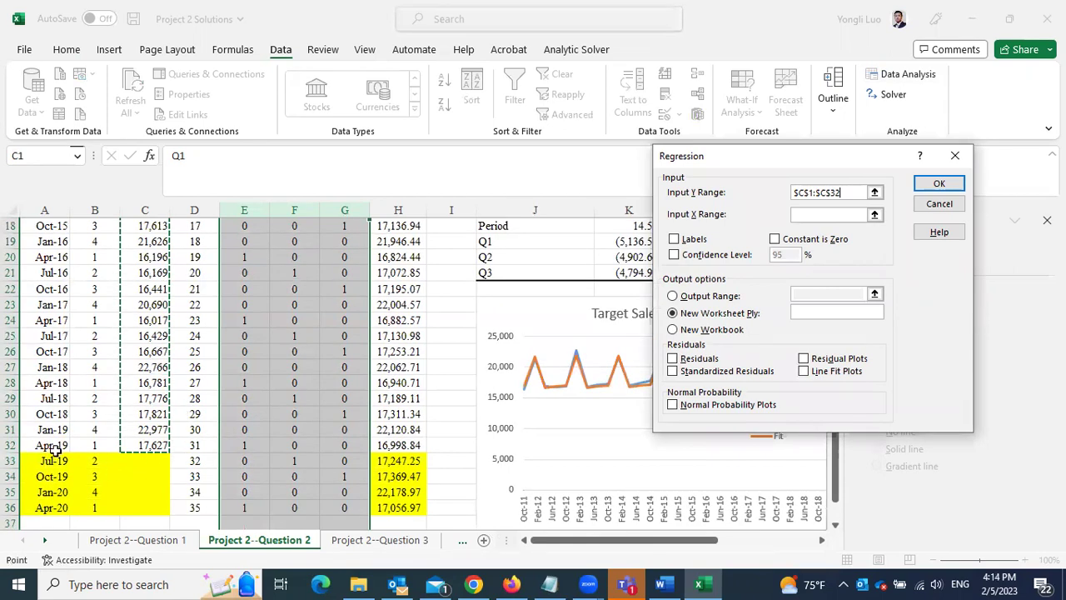
scroll(230, 367, up, 6)
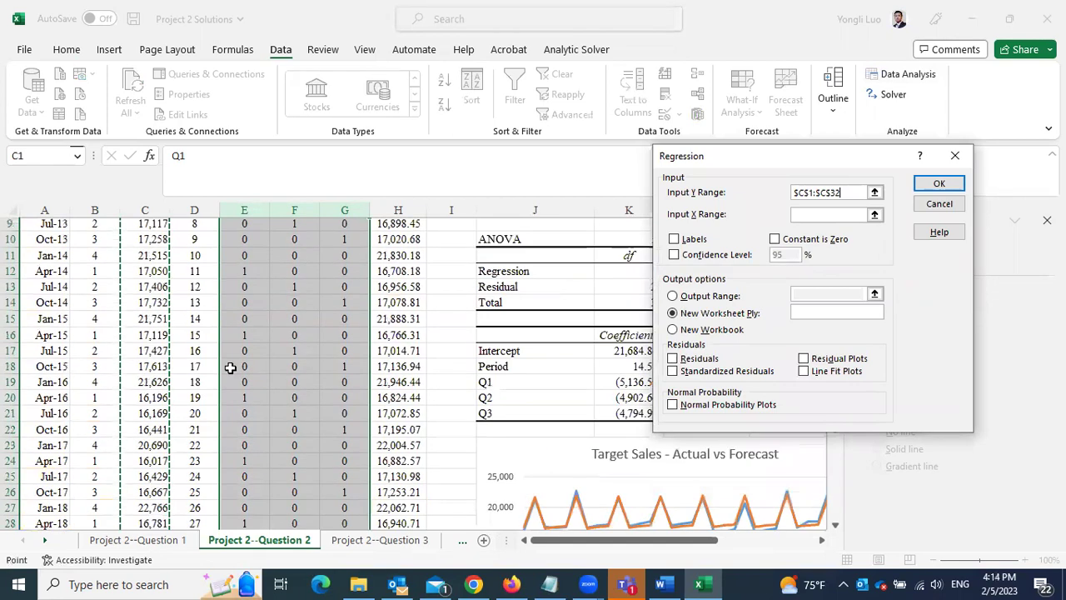
click(808, 216)
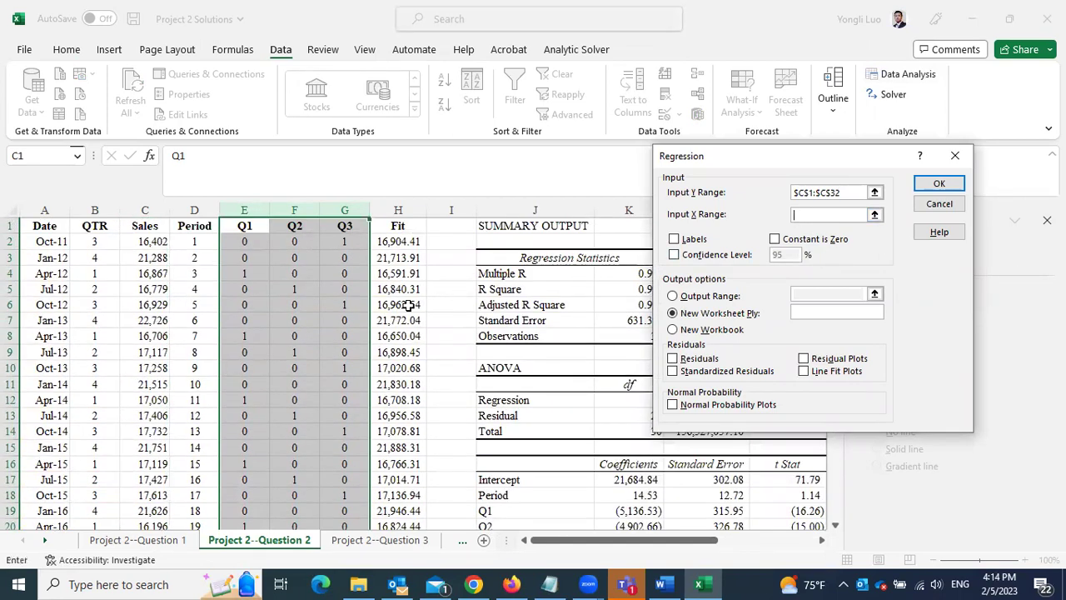
drag(240, 225, 331, 451)
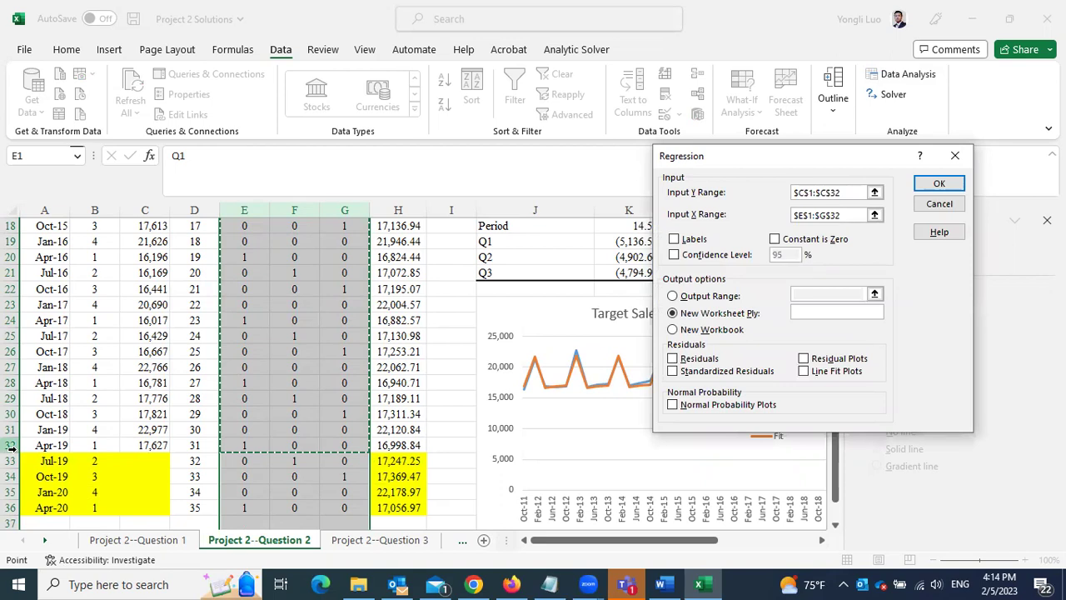
Step: Run the regression with Labels on and output to a new worksheet, and autofit columns A and B of the summary output
click(675, 240)
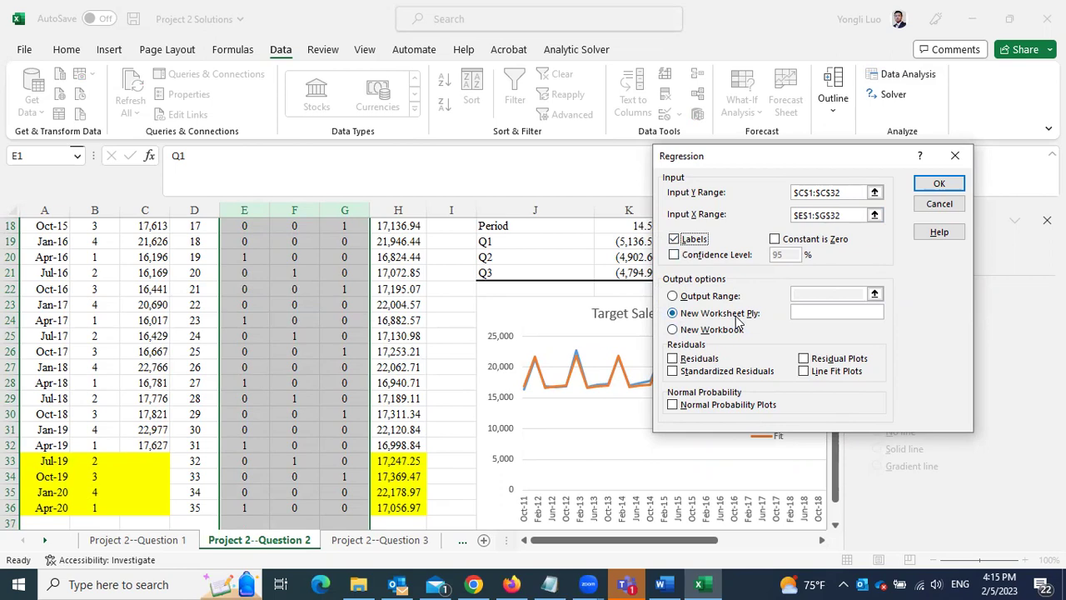
click(930, 191)
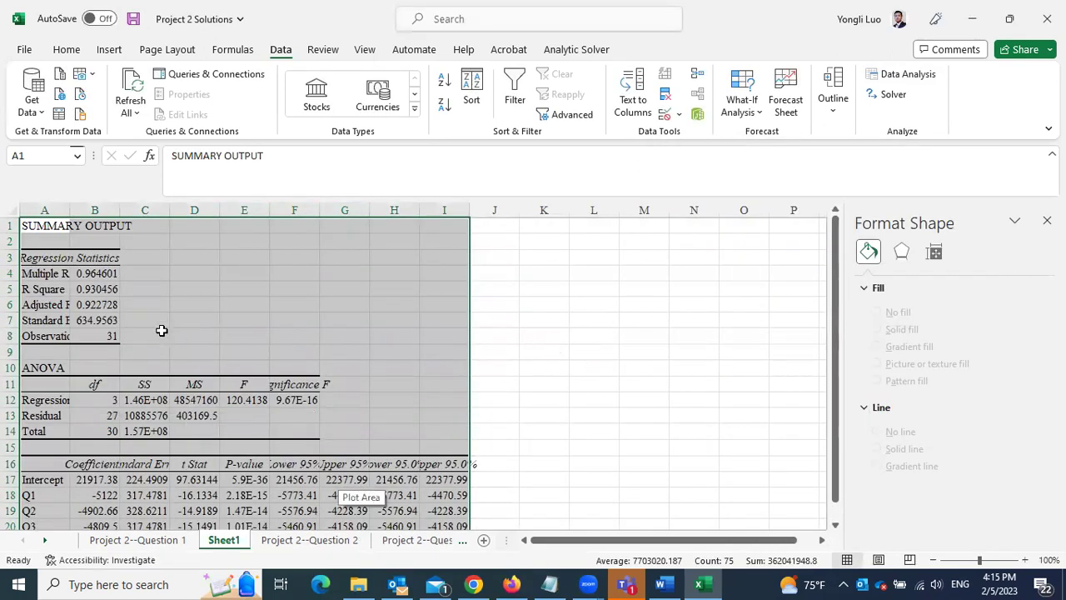
double_click(119, 210)
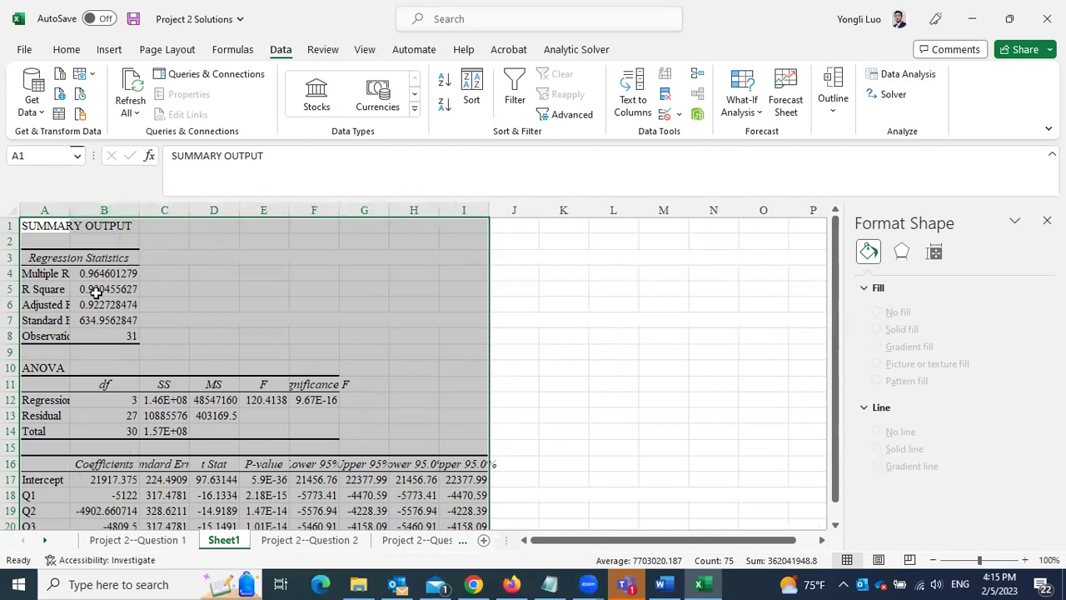
double_click(71, 209)
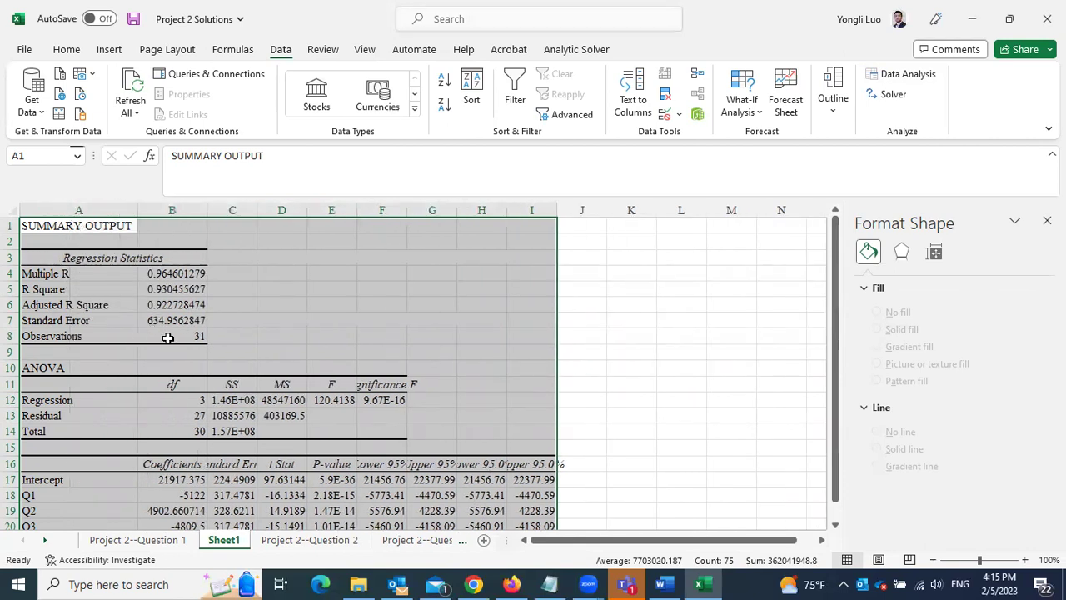
Step: Review Sheet1's regression statistics and standard error, along with the Intercept, Q1, Q2 and Q3 rows of the coefficient table
click(171, 274)
click(171, 299)
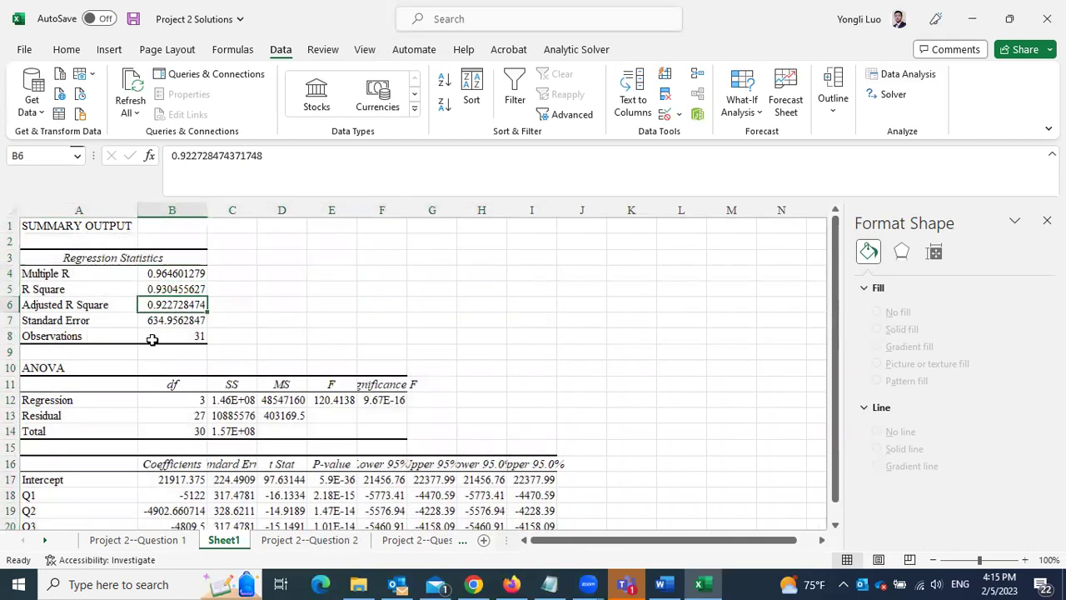
click(172, 320)
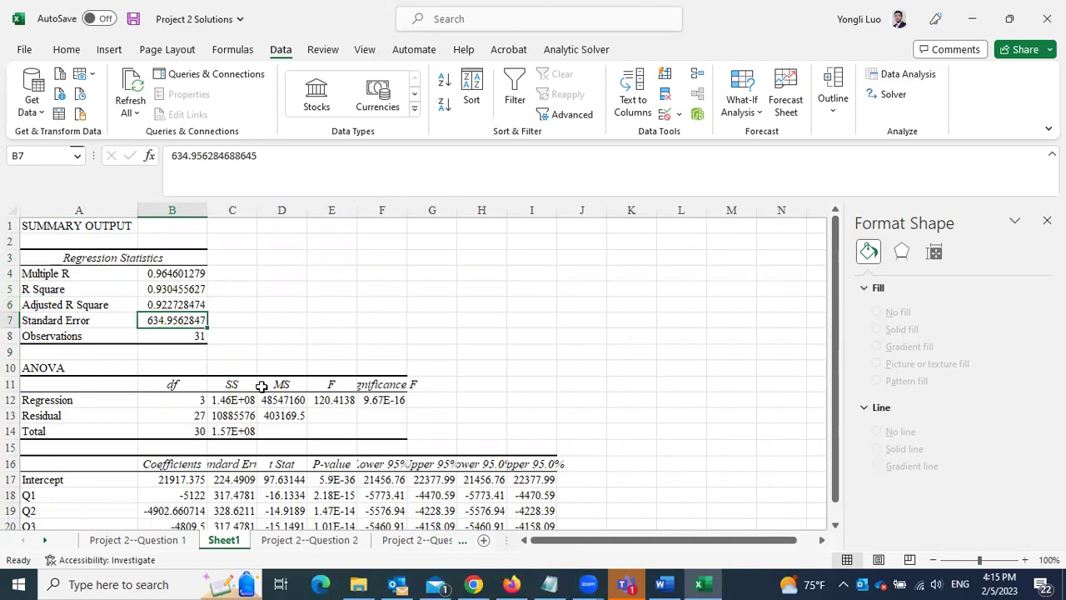
scroll(208, 400, down, 2)
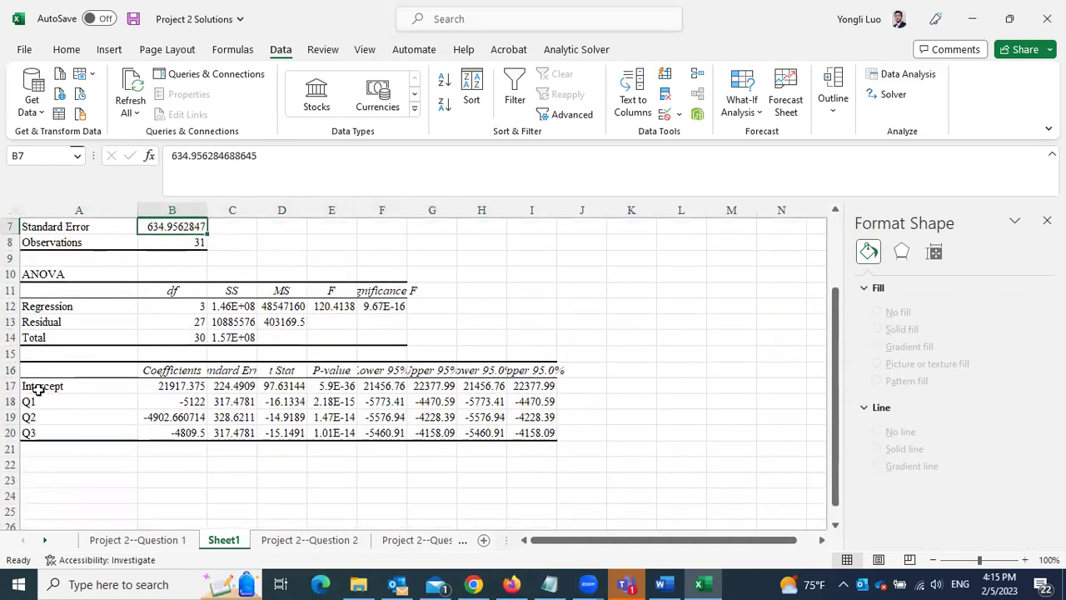
click(33, 387)
click(34, 403)
click(39, 417)
click(38, 435)
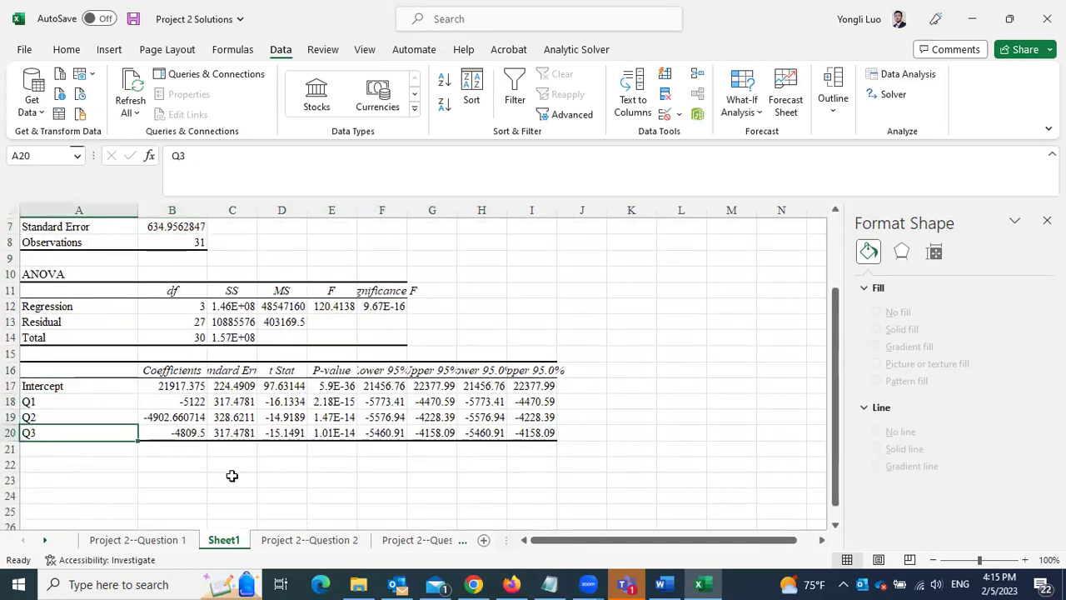
Step: Examine the existing summary output on the Project 2--Question 2 sheet, including the Period row in its coefficient table
click(304, 541)
scroll(675, 350, up, 5)
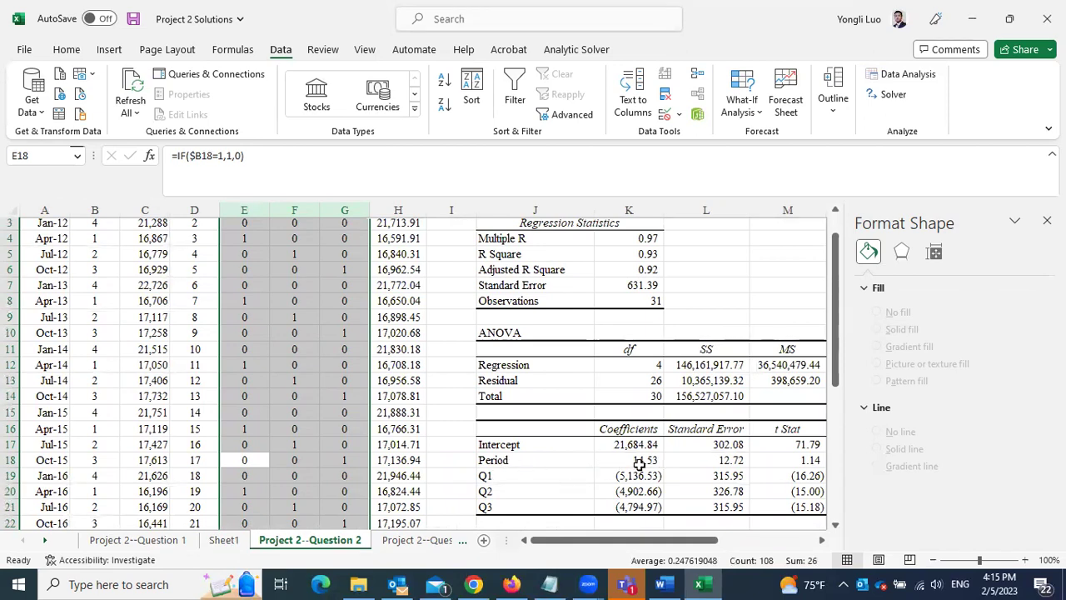
scroll(267, 400, up, 1)
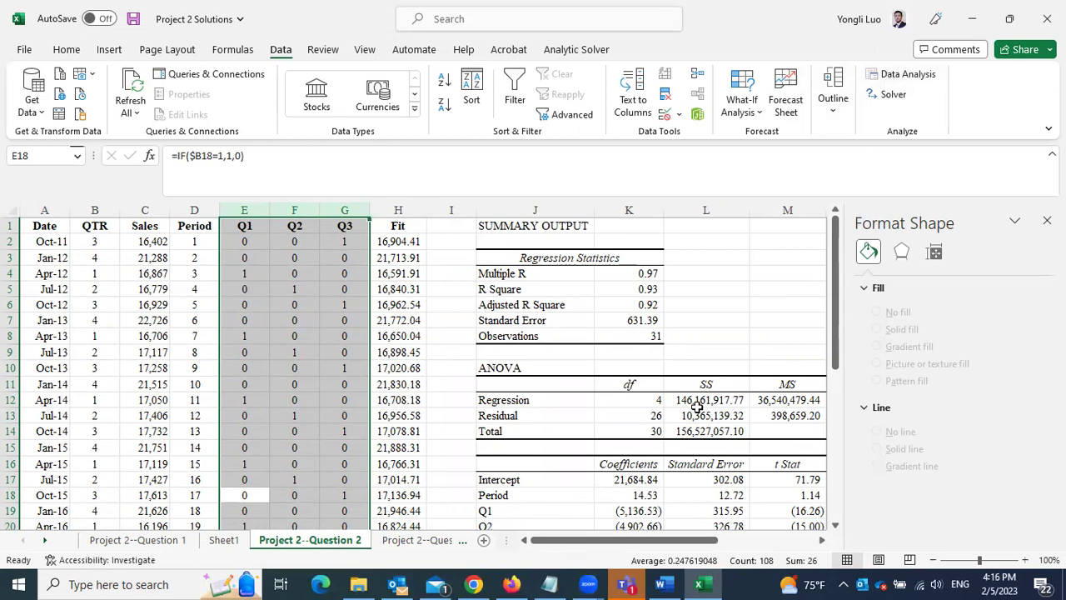
scroll(517, 494, down, 1)
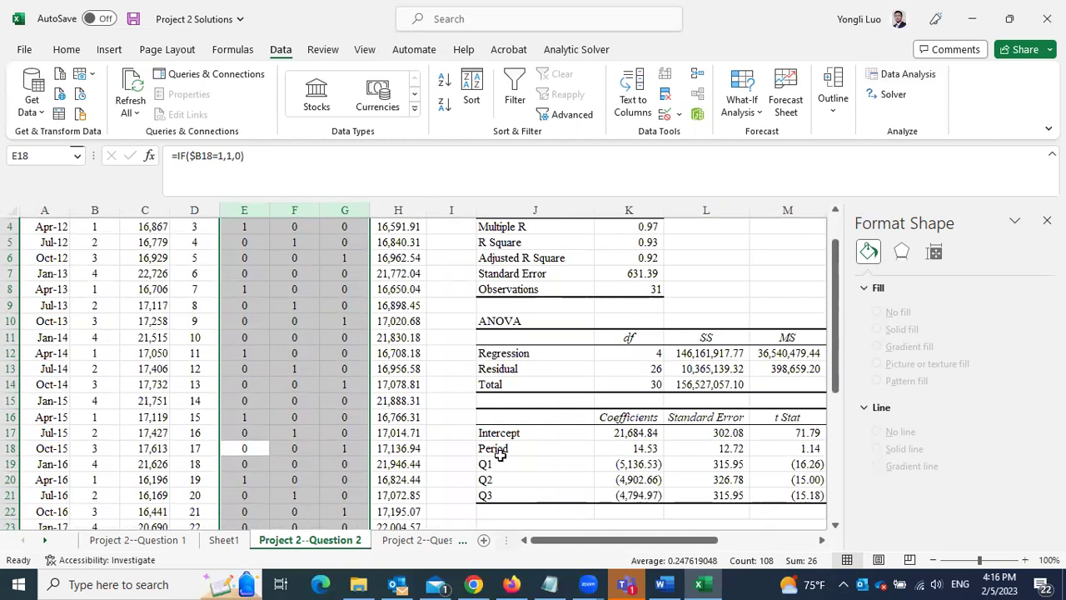
scroll(675, 400, up, 1)
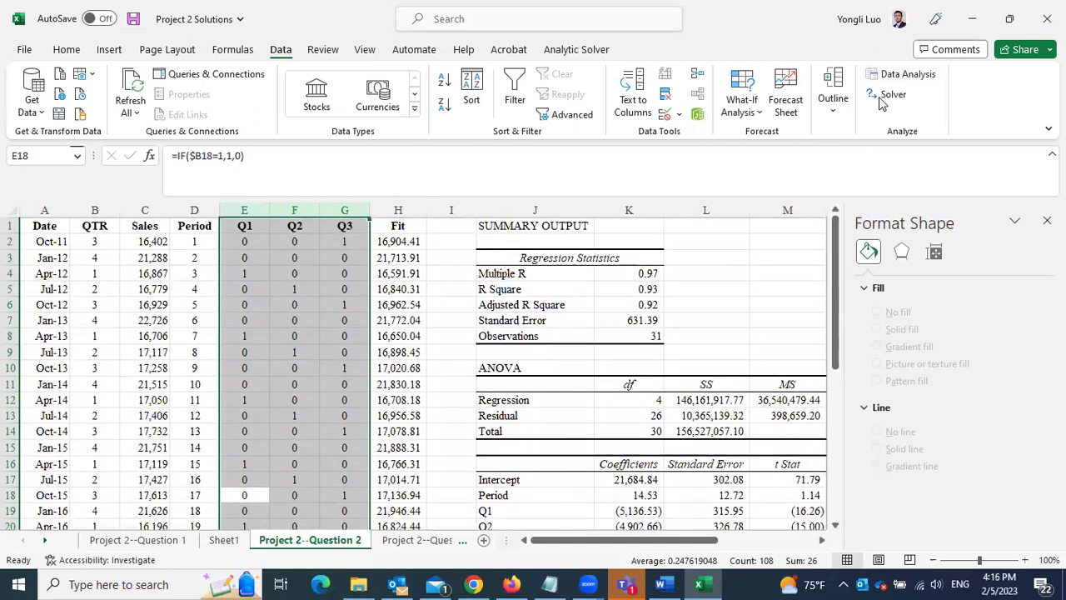
Step: Run a regression of Sales $C$1:$C$32 on the Period and dummy columns $D$1:$G$32, with Labels on and output to a new worksheet
click(891, 76)
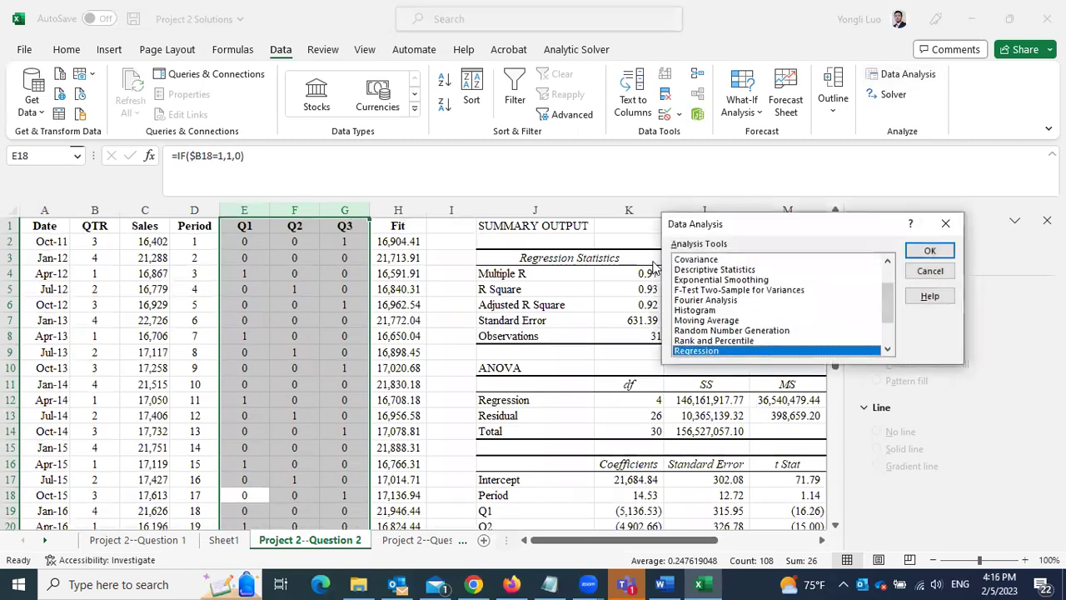
click(930, 250)
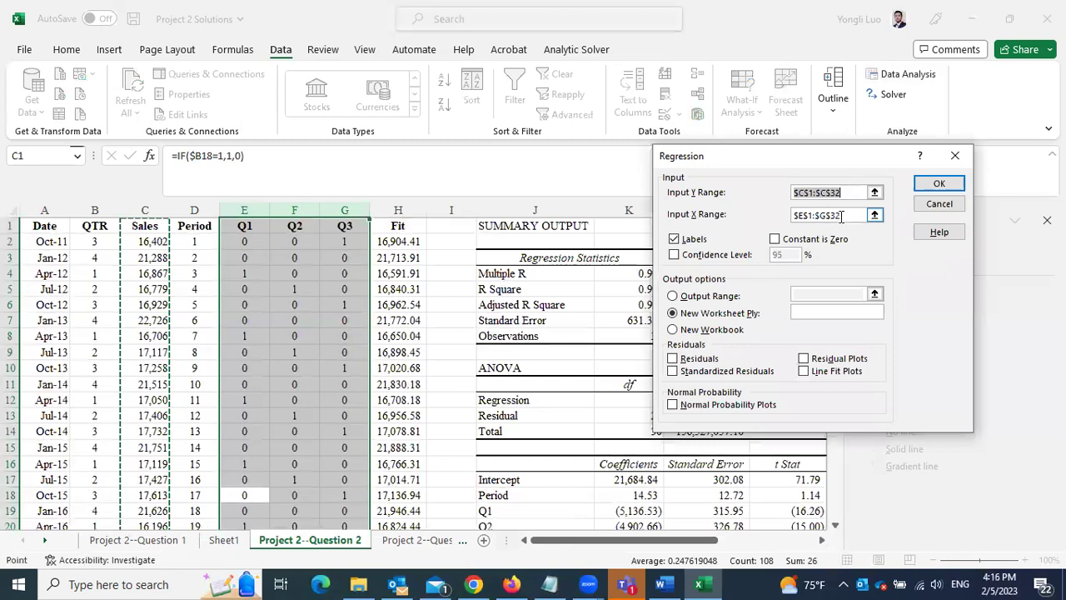
click(844, 215)
drag(830, 214, 793, 215)
key(BackSpace)
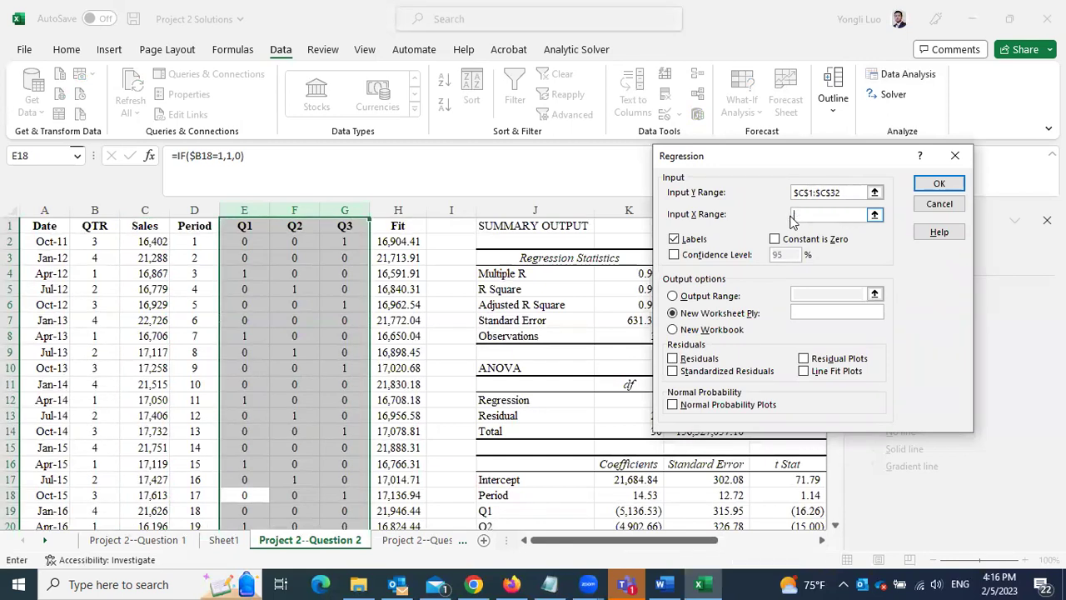
drag(185, 227, 344, 430)
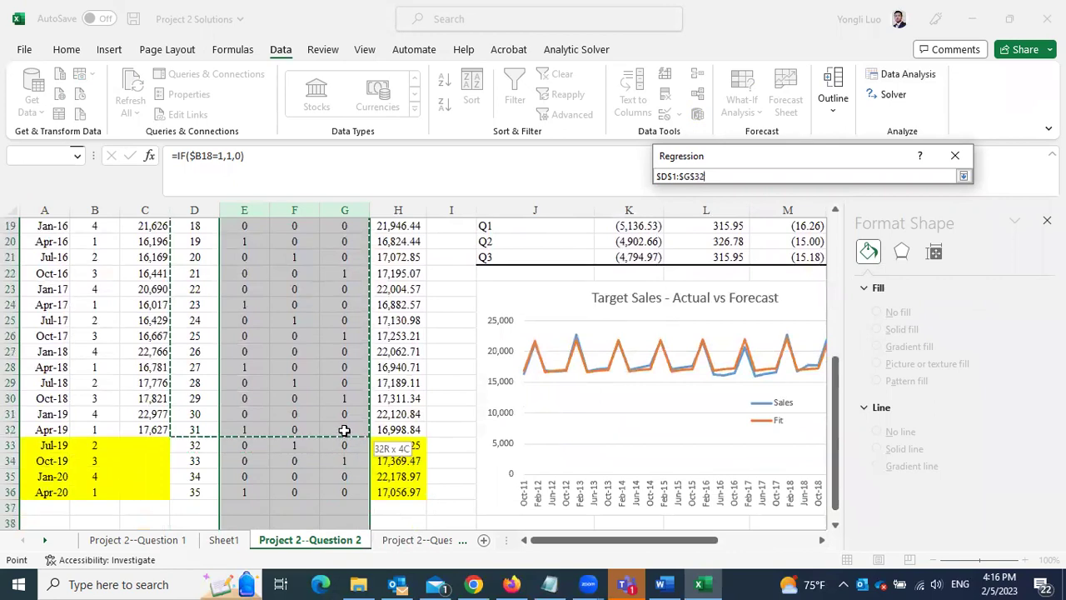
drag(344, 430, 344, 430)
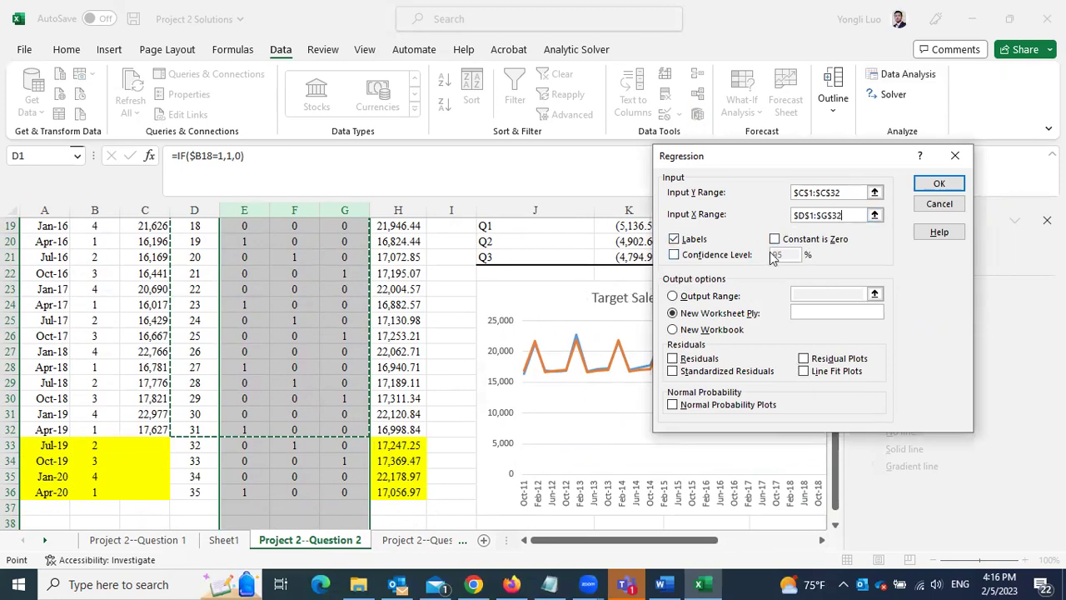
click(935, 186)
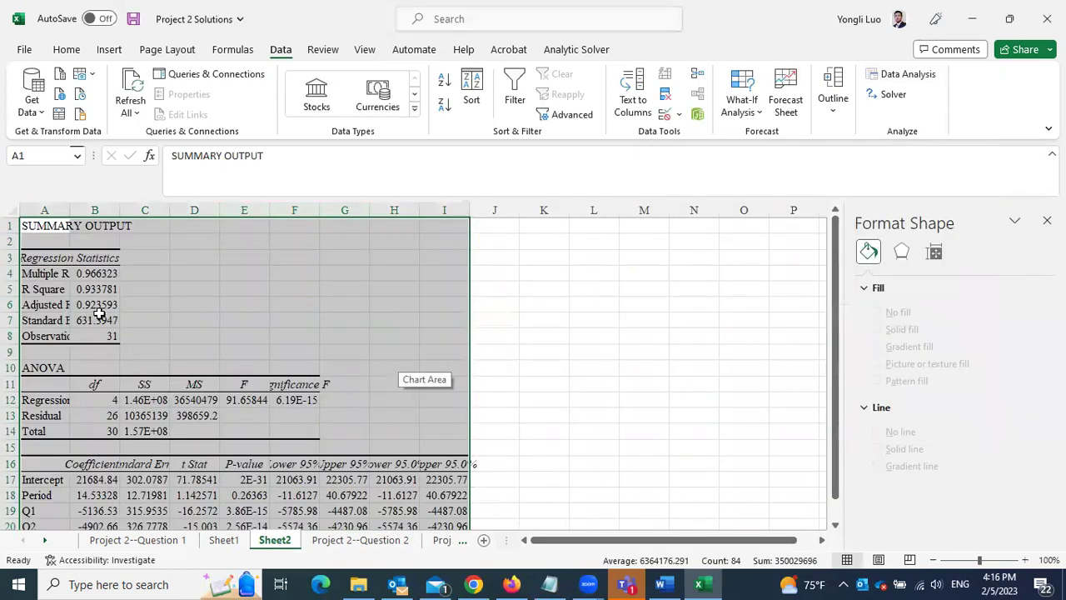
Step: Compare the coefficient tables on Sheet2 and Sheet1 with the summary output on the Project 2--Question 2 sheet
scroll(146, 428, down, 2)
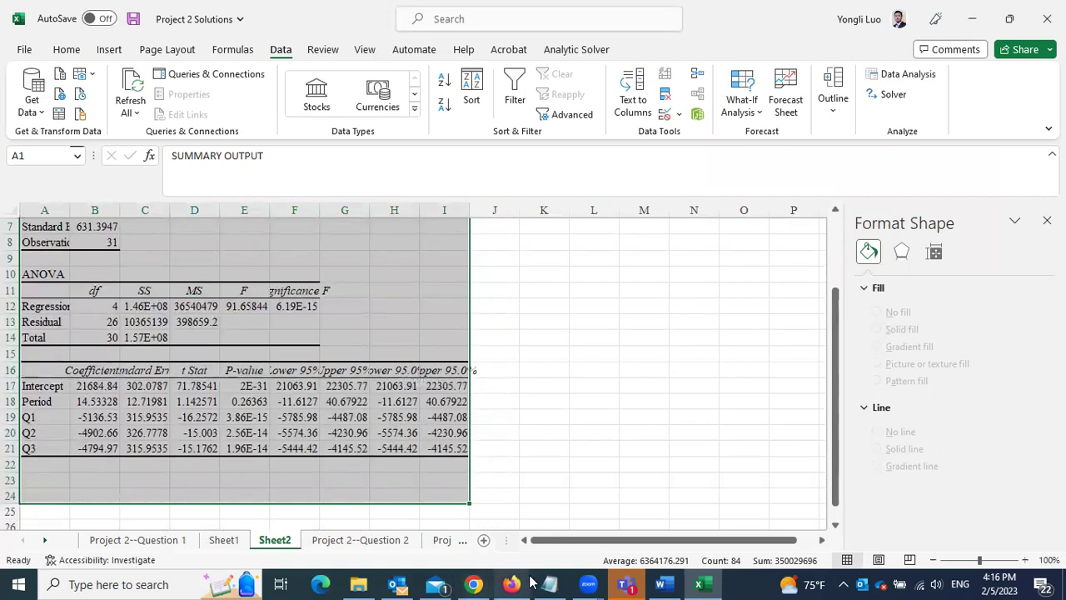
click(345, 541)
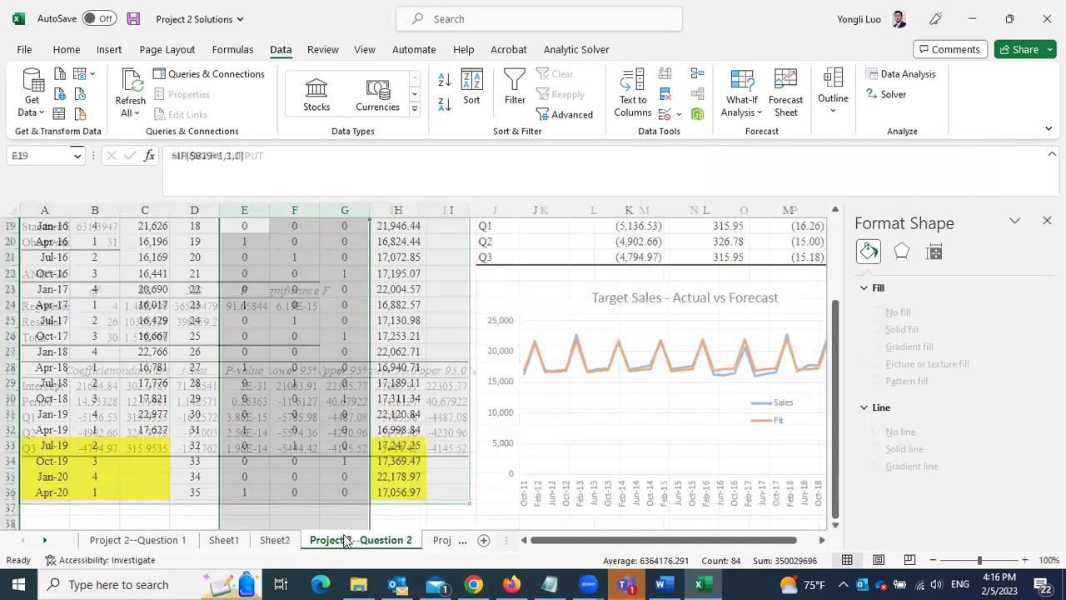
scroll(543, 392, up, 3)
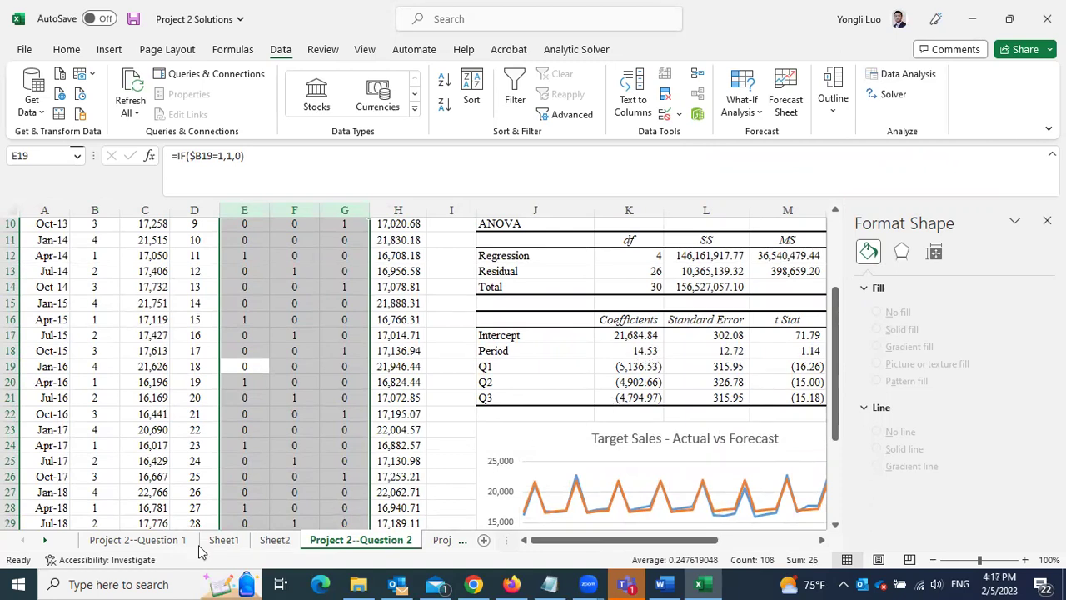
click(241, 541)
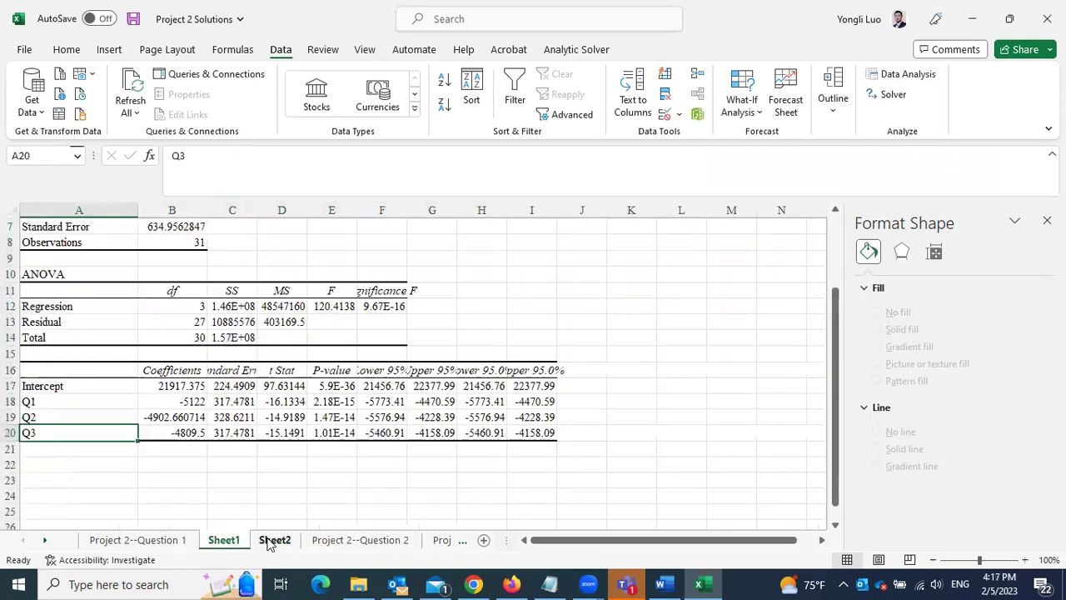
click(273, 540)
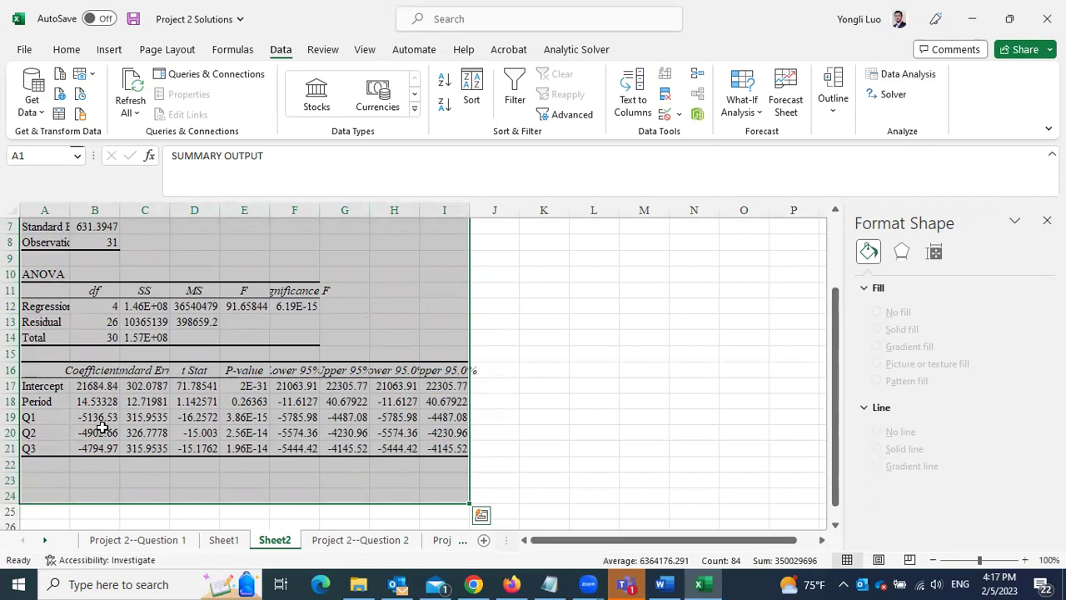
click(348, 541)
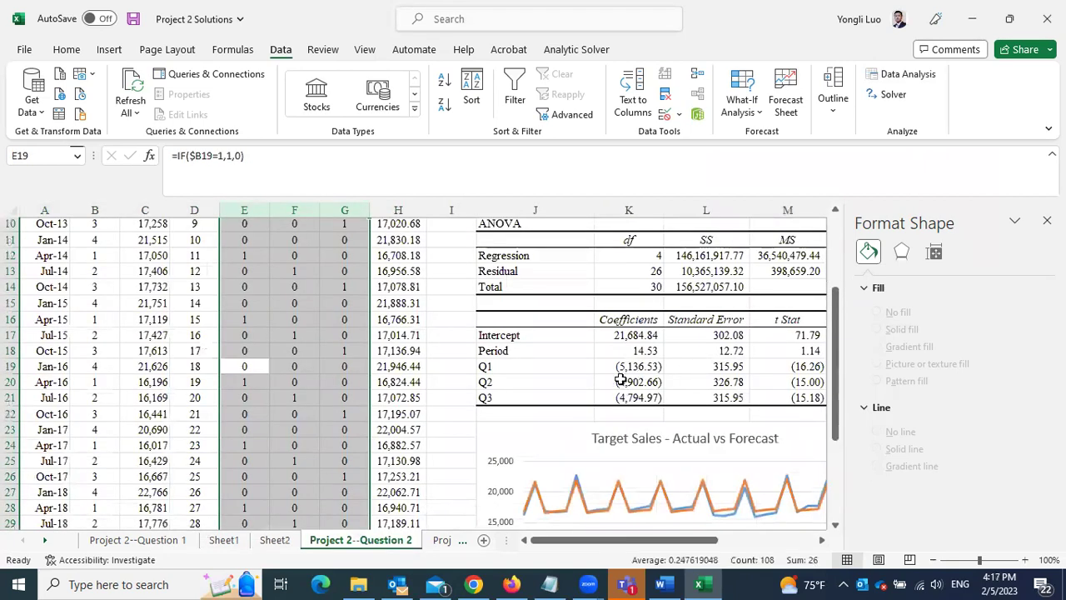
scroll(683, 375, up, 2)
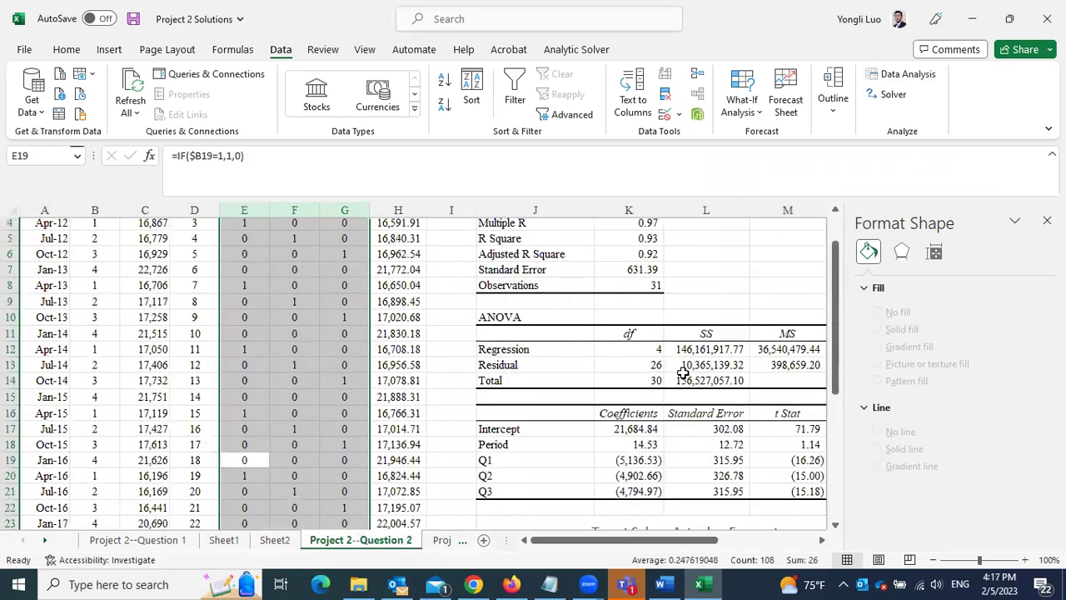
scroll(682, 374, up, 1)
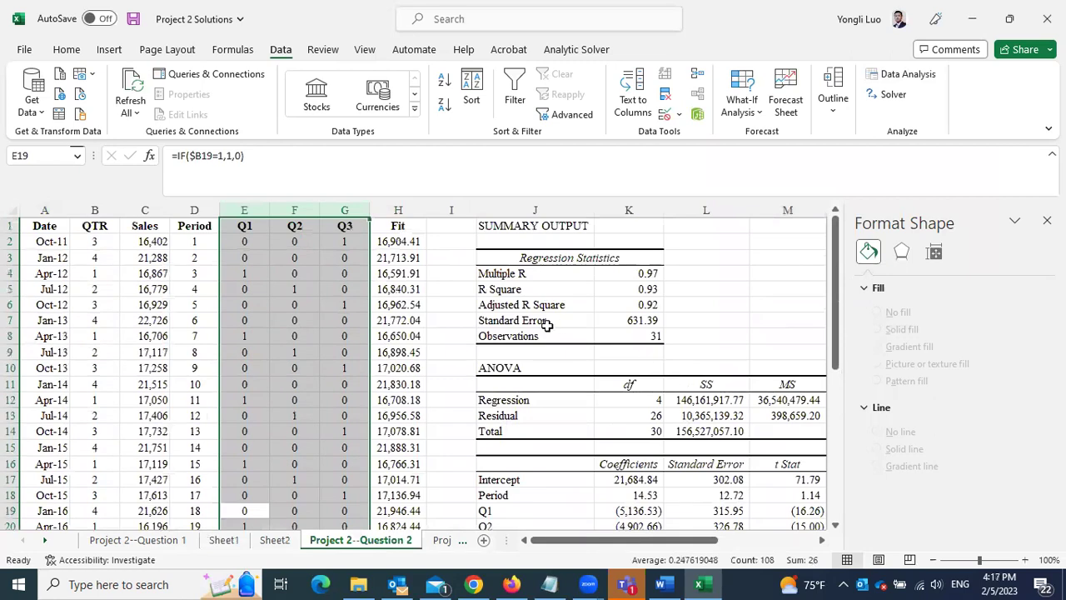
Step: Highlight the Period and Q1 to Q3 columns through row 32 and check the matching coefficients in the summary output
drag(194, 231, 333, 430)
scroll(770, 346, up, 6)
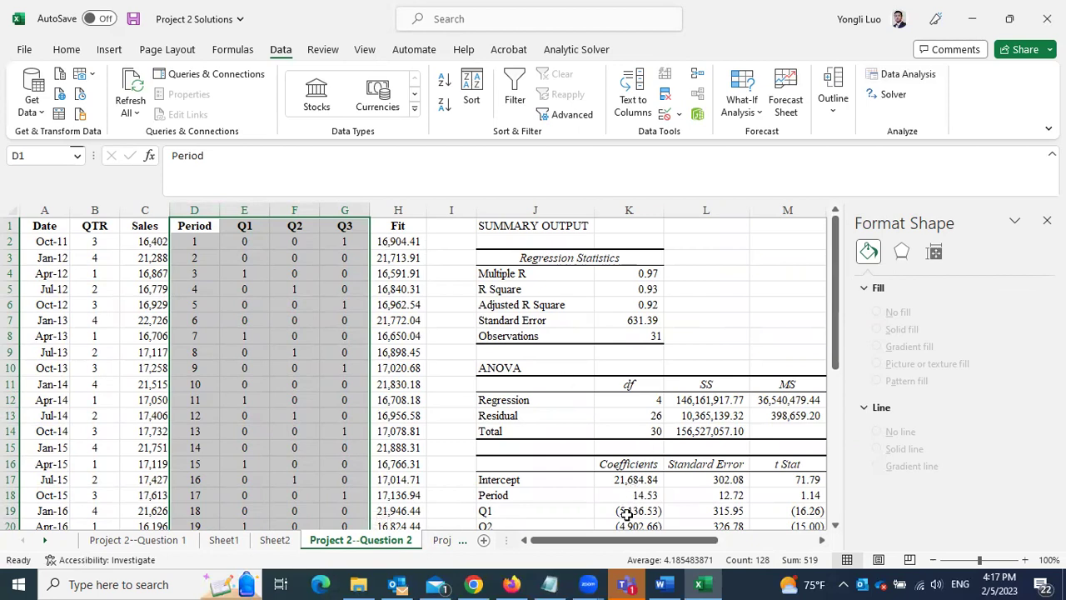
scroll(629, 506, down, 1)
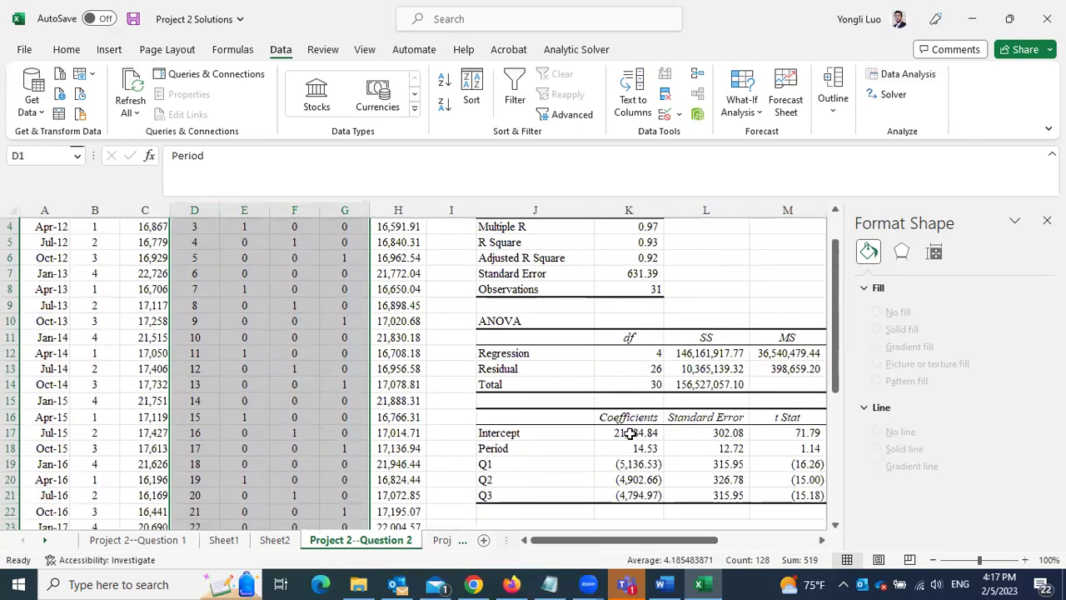
scroll(427, 379, up, 1)
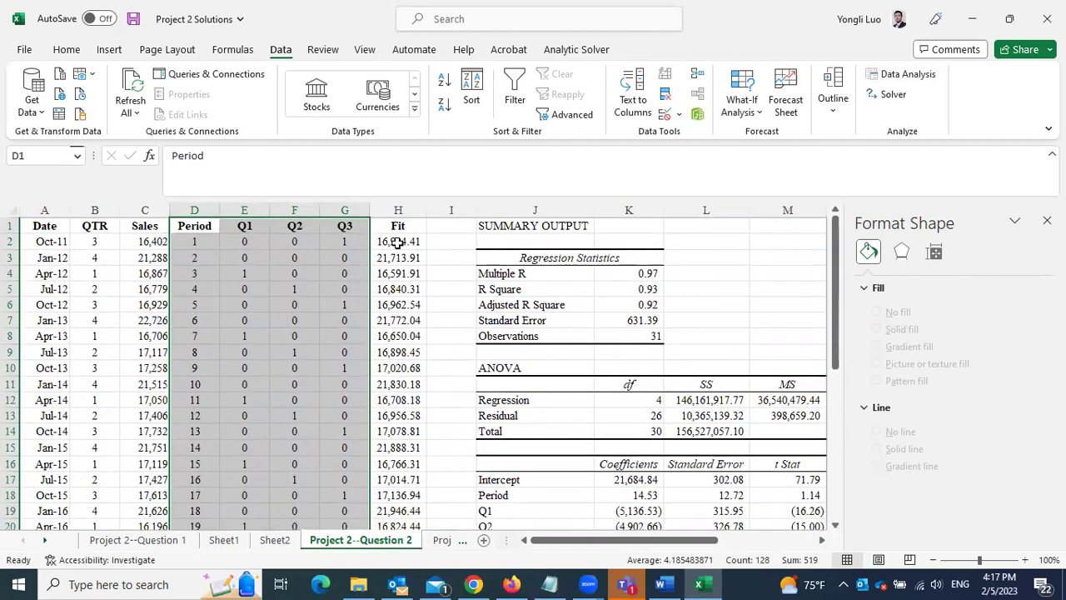
Step: Inspect the Fit formula in H2 and trace its references to the intercept, Period and seasonal dummy coefficients in column K
click(398, 241)
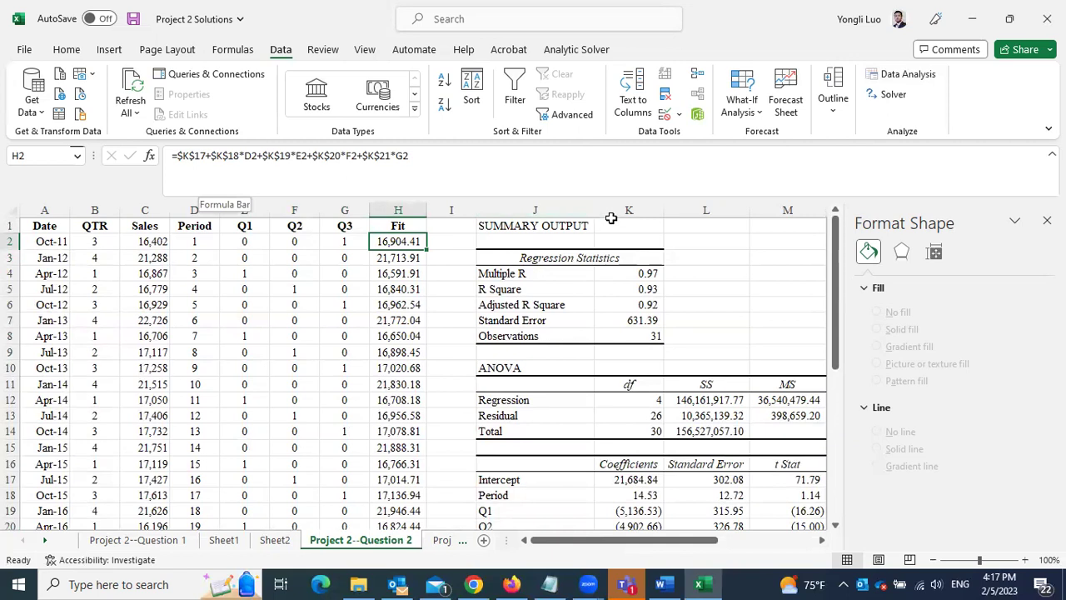
click(623, 481)
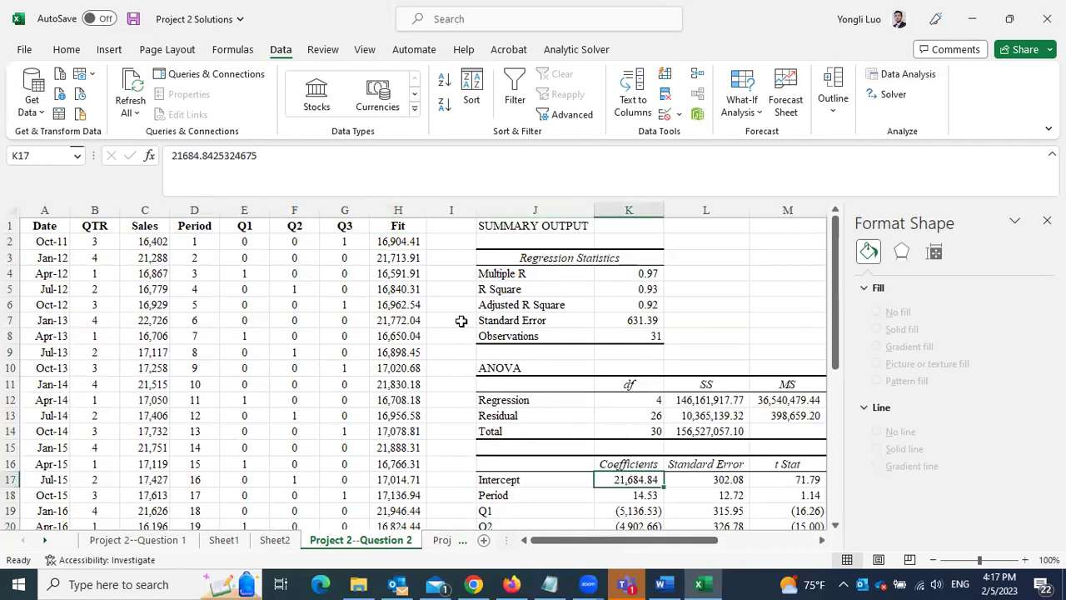
click(385, 243)
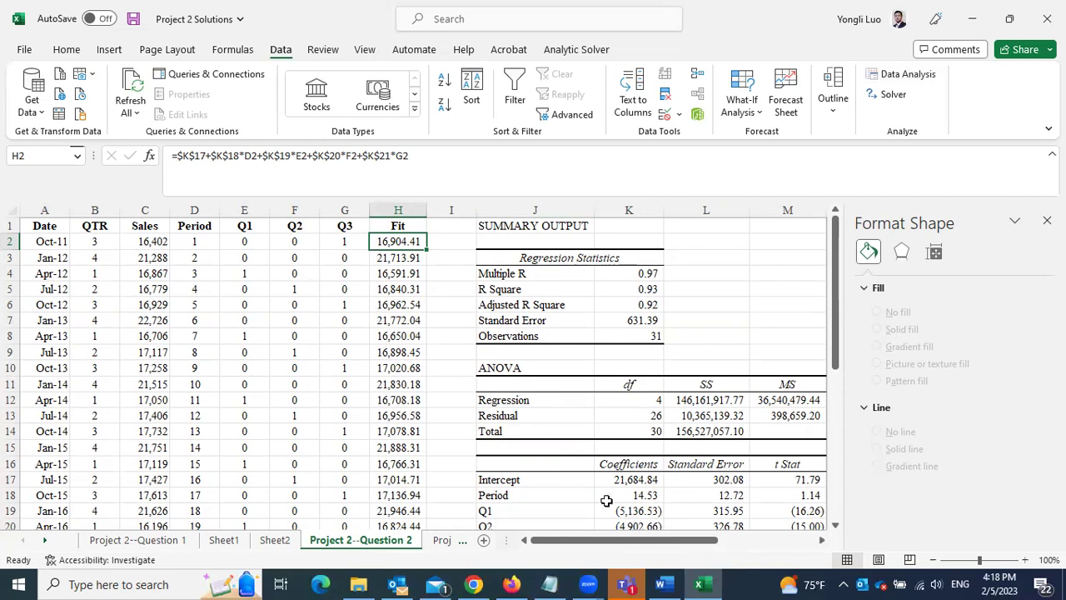
scroll(638, 500, down, 1)
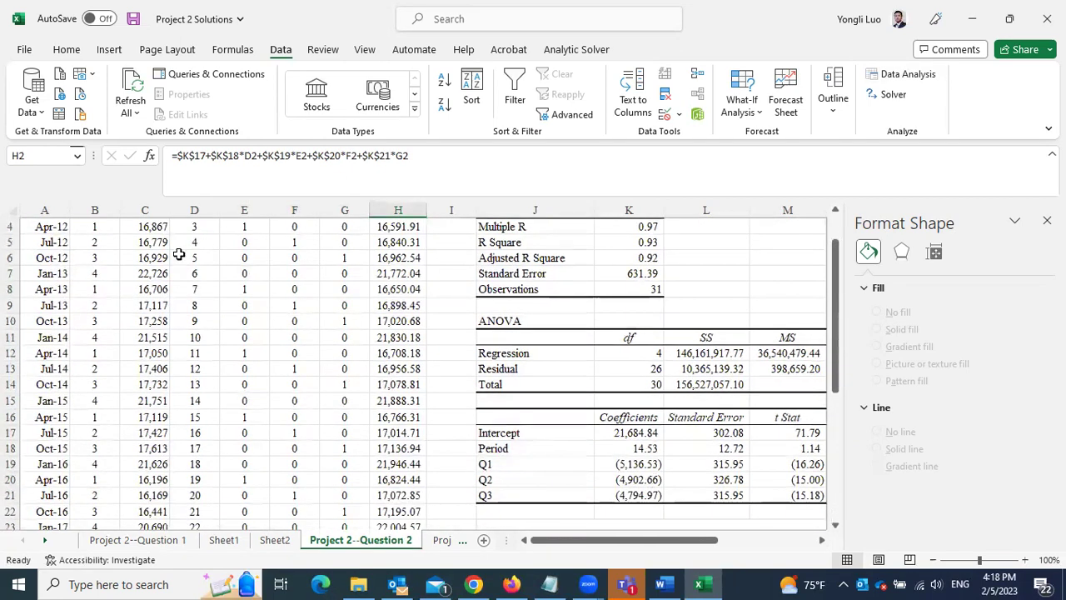
scroll(302, 280, up, 1)
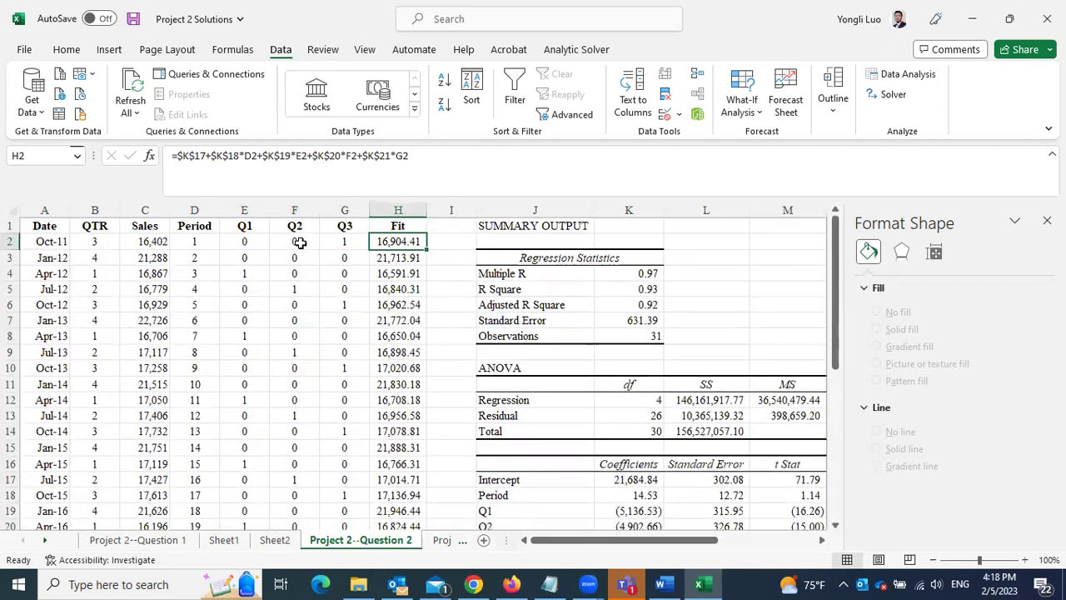
scroll(659, 491, down, 1)
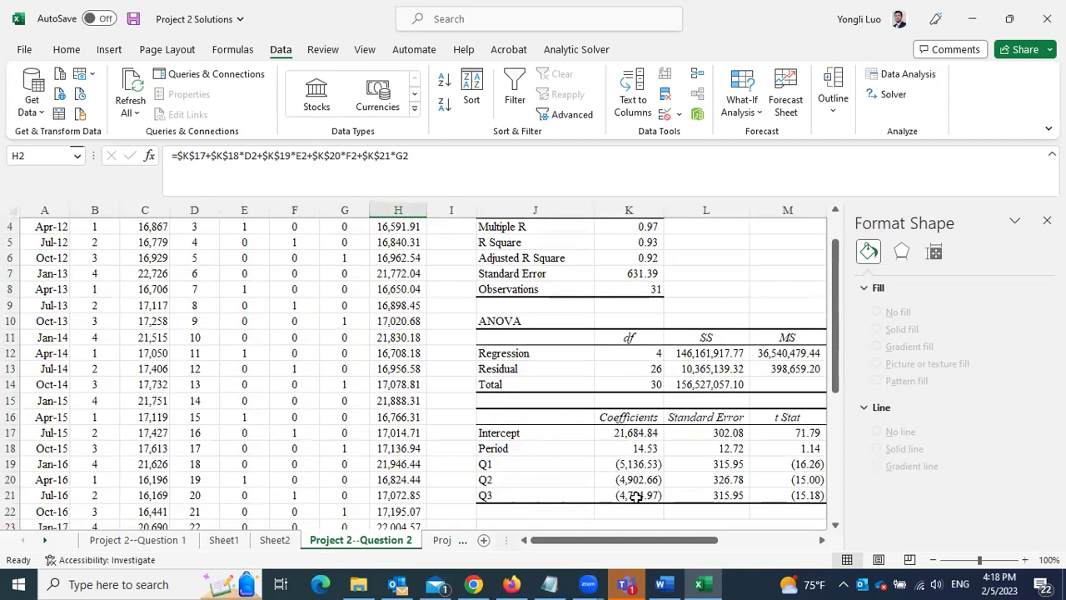
scroll(317, 300, up, 1)
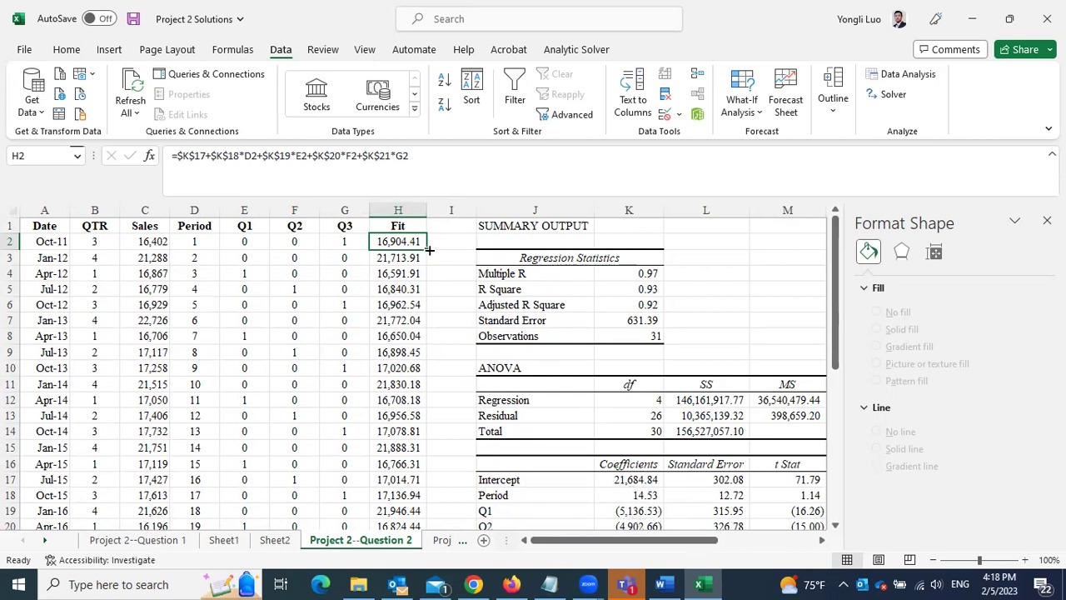
Step: Fill the Fit formula =$K$17+$K$18*D2+$K$19*E2+$K$20*F2+$K$21*G2 from H2 down to H36 and bring up the chart insertion options
drag(427, 249, 415, 505)
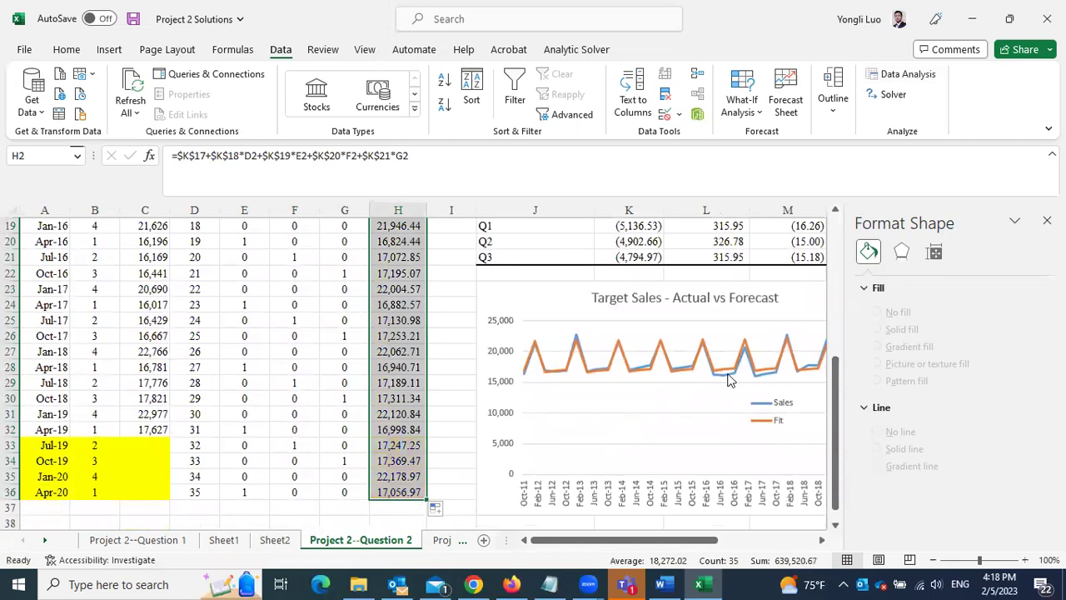
scroll(729, 379, up, 6)
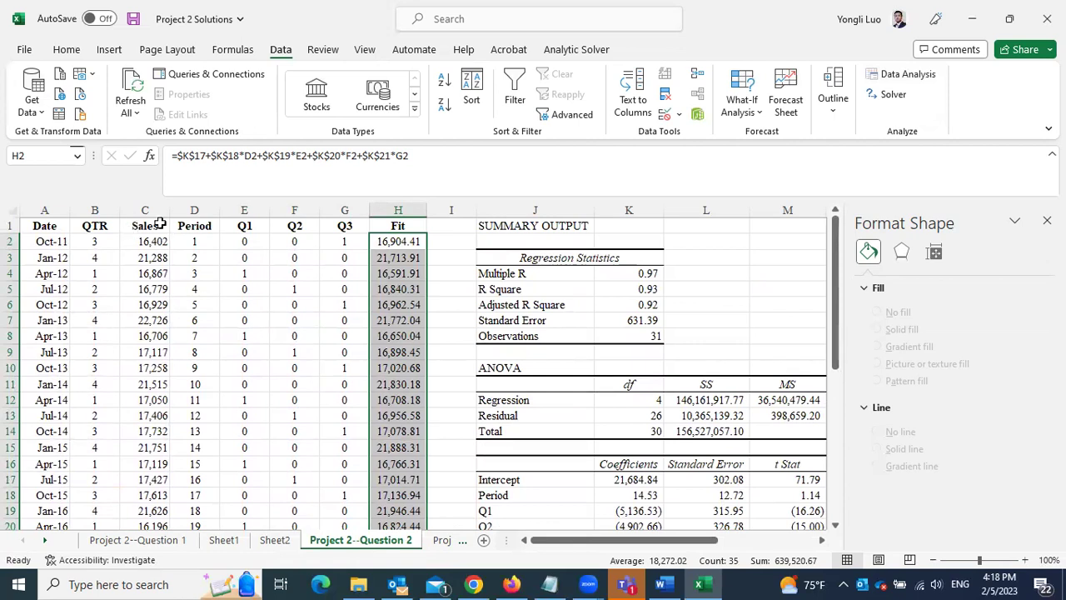
click(109, 50)
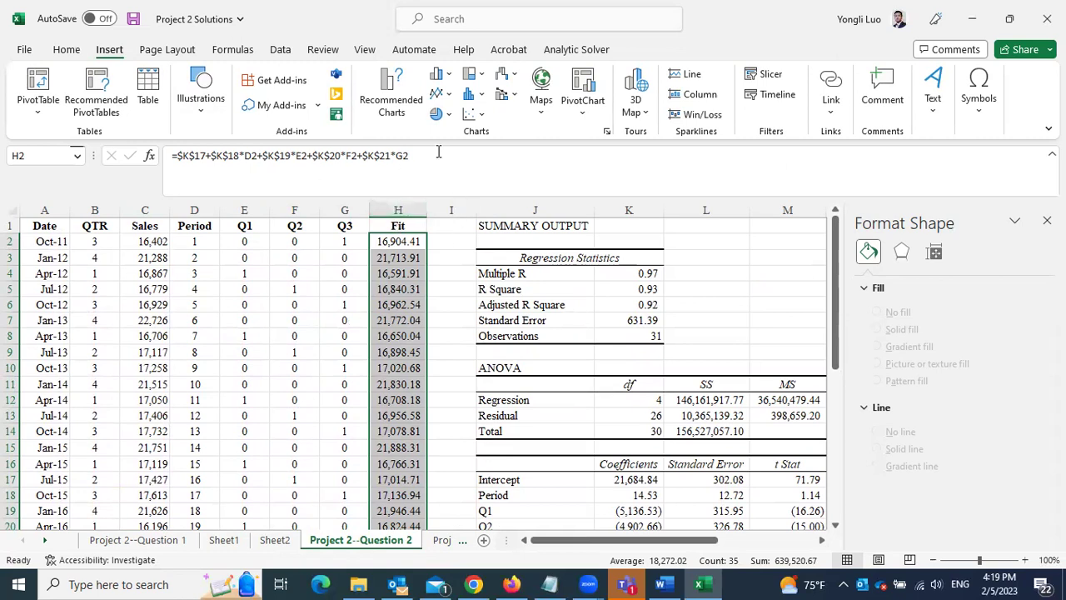
Step: Insert a plain 2-D line chart of the Fit values in H2:H36 and move it over the summary output
click(440, 94)
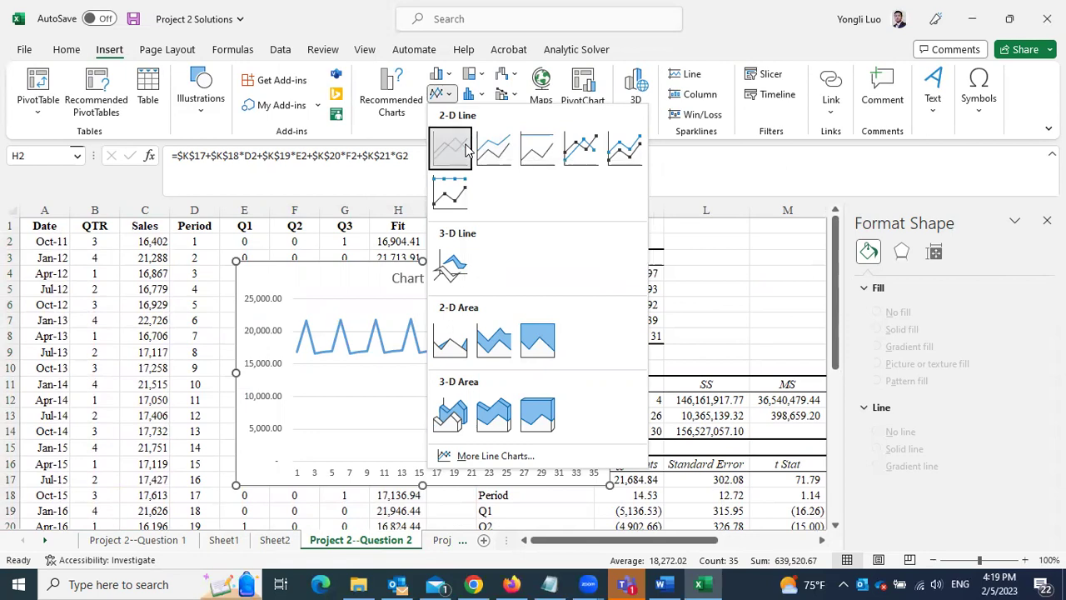
click(467, 148)
drag(476, 275, 578, 255)
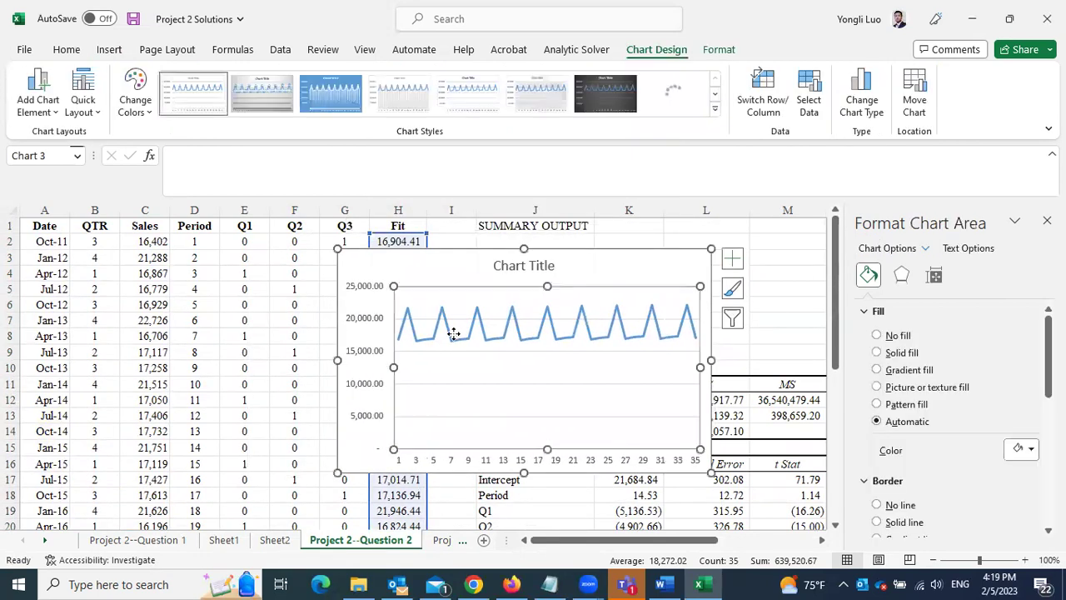
Step: Add a second series to the Fit chart, named from C1 (Sales) with the sales values in C2:C32
right_click(519, 377)
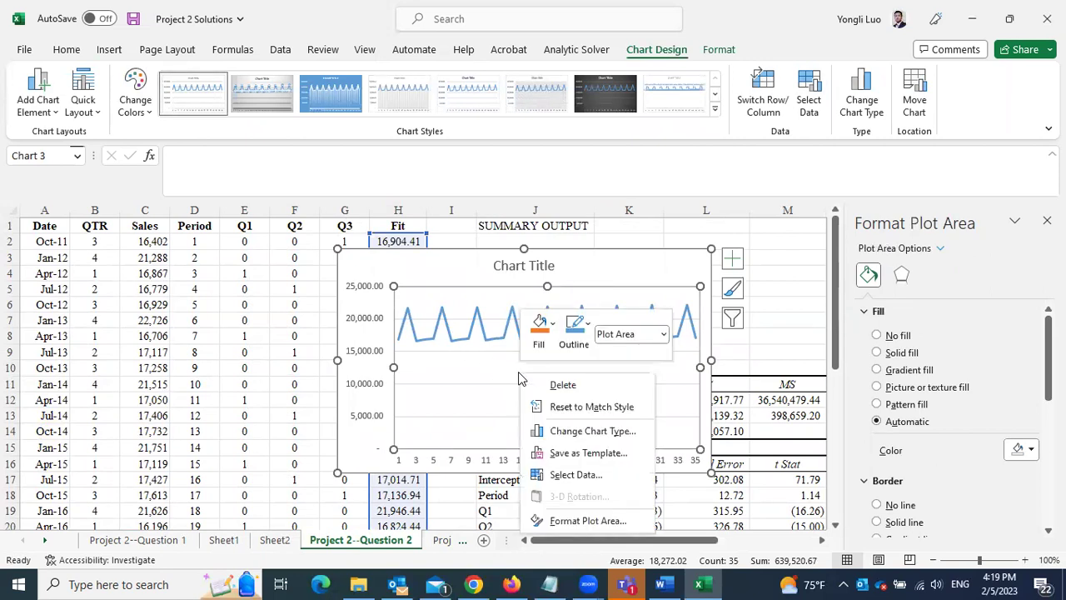
click(574, 474)
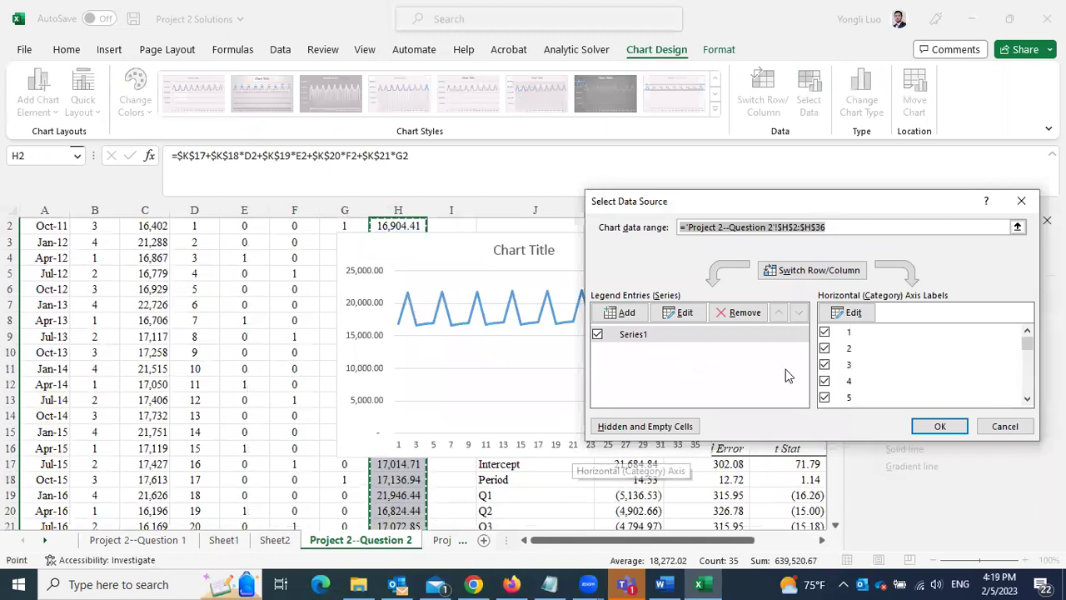
click(621, 315)
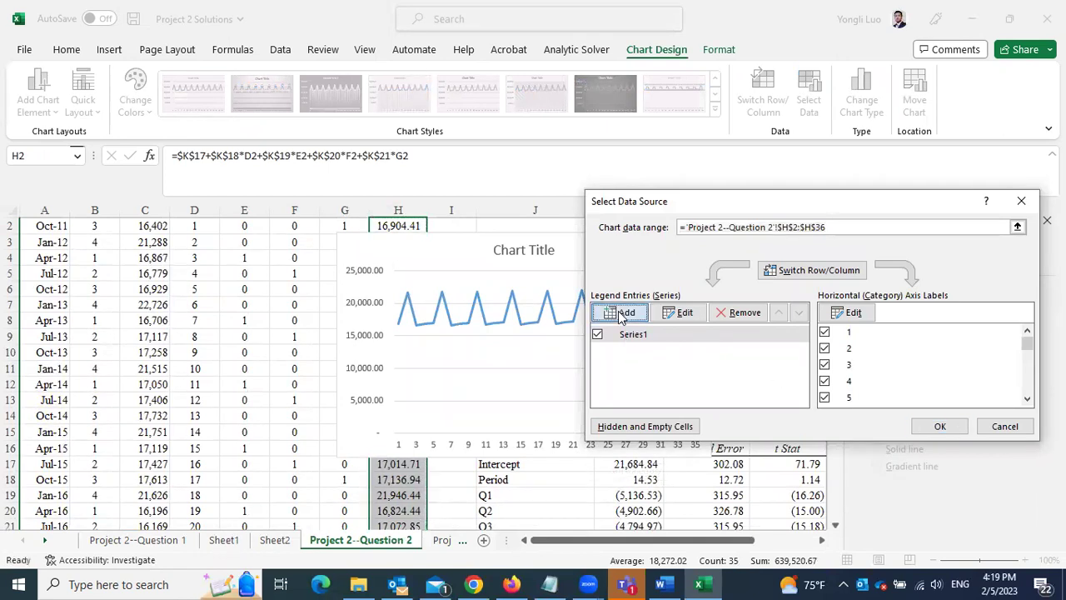
scroll(254, 302, up, 1)
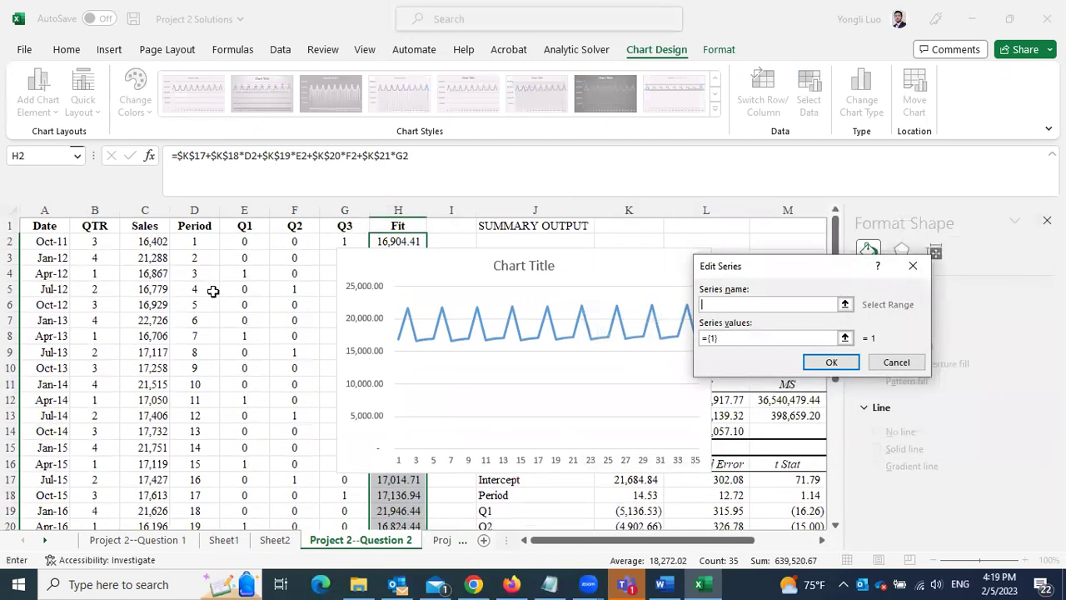
click(145, 226)
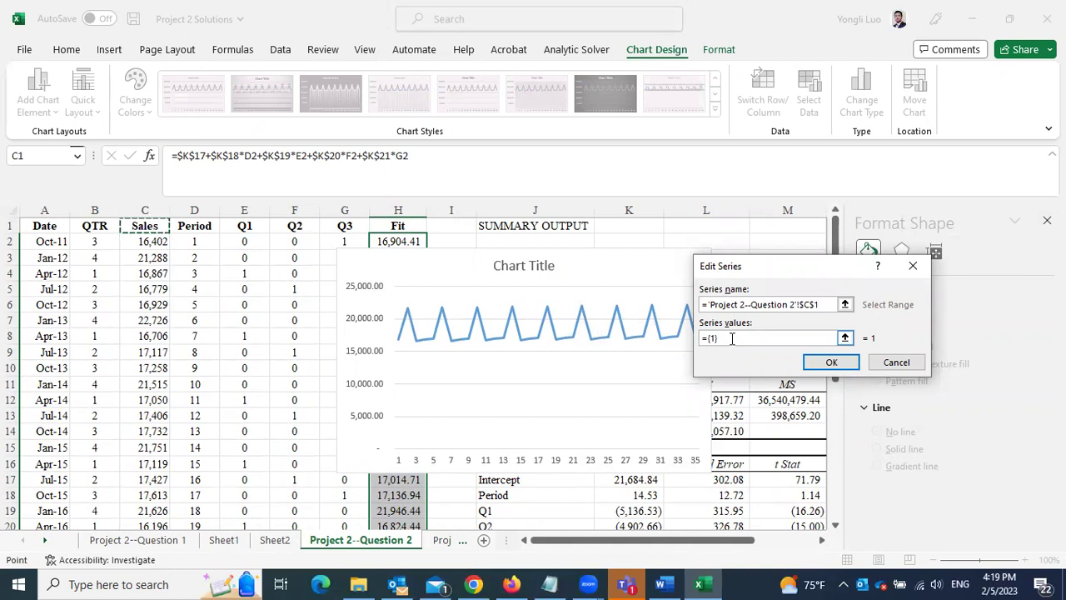
drag(731, 339, 699, 344)
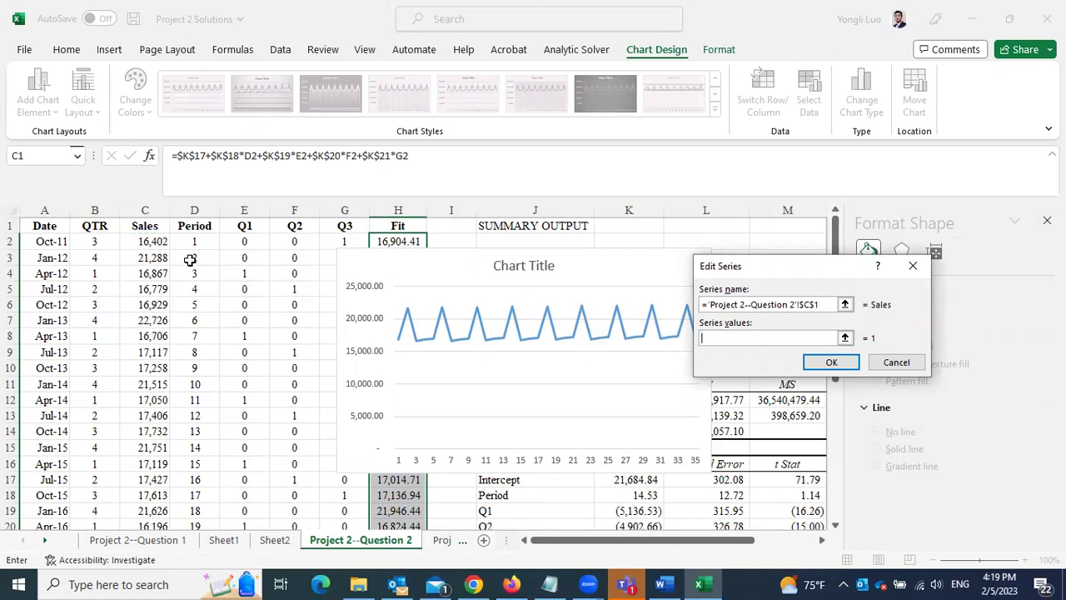
drag(155, 243, 148, 446)
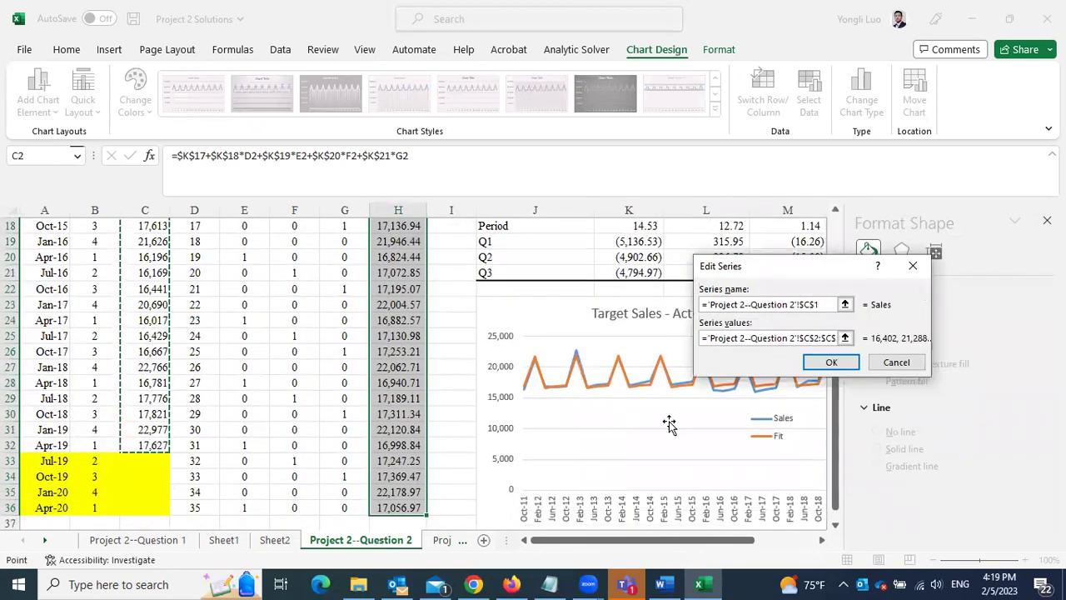
click(837, 365)
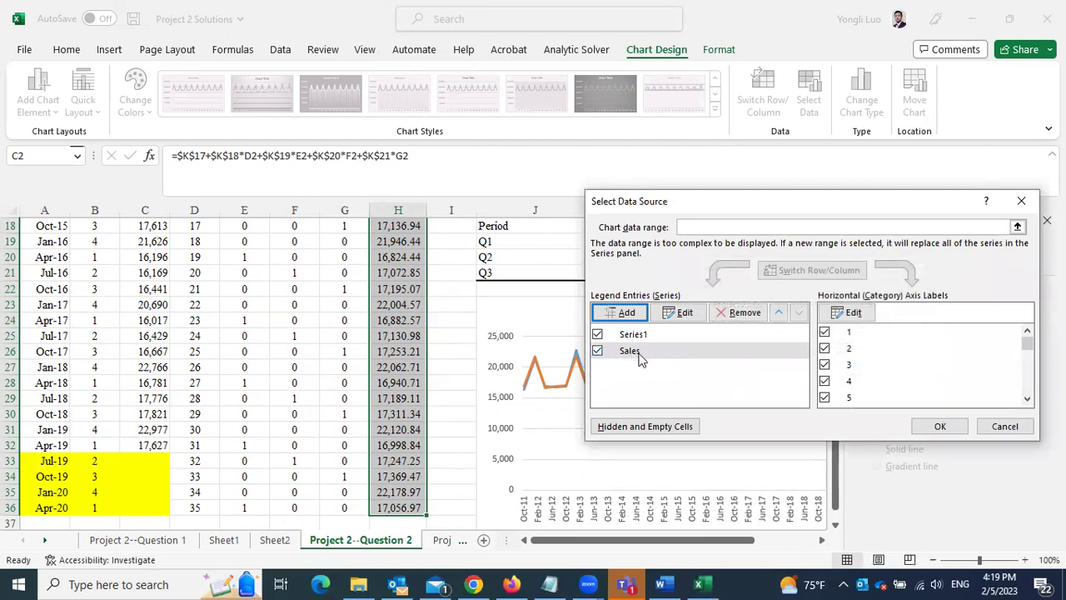
click(939, 426)
Step: Move the new chart below the regression statistics and compare it with the Target Sales - Actual vs Forecast chart
scroll(473, 377, up, 2)
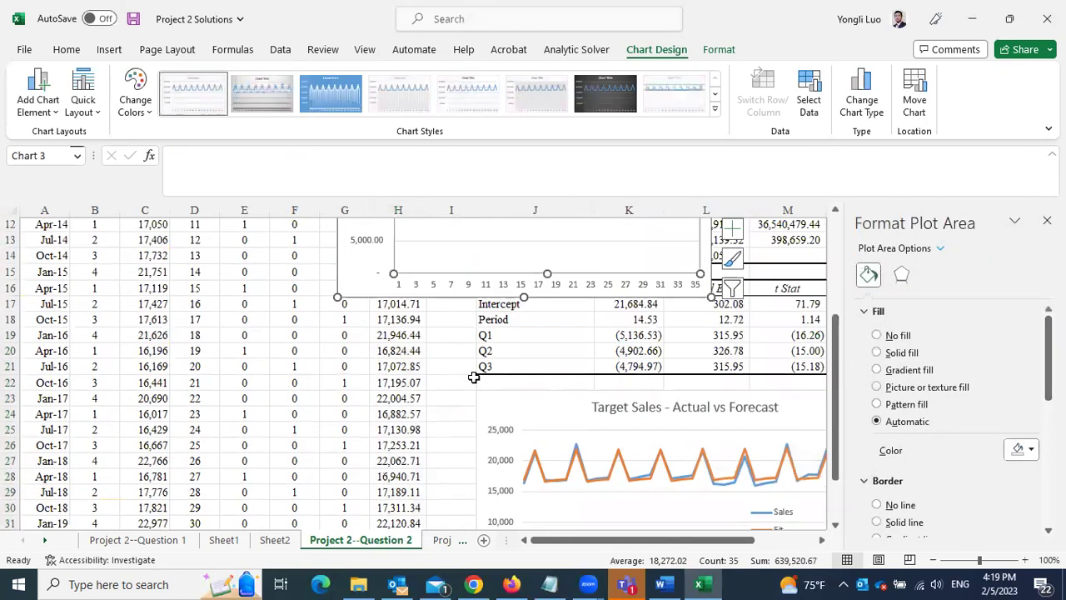
scroll(473, 378, up, 4)
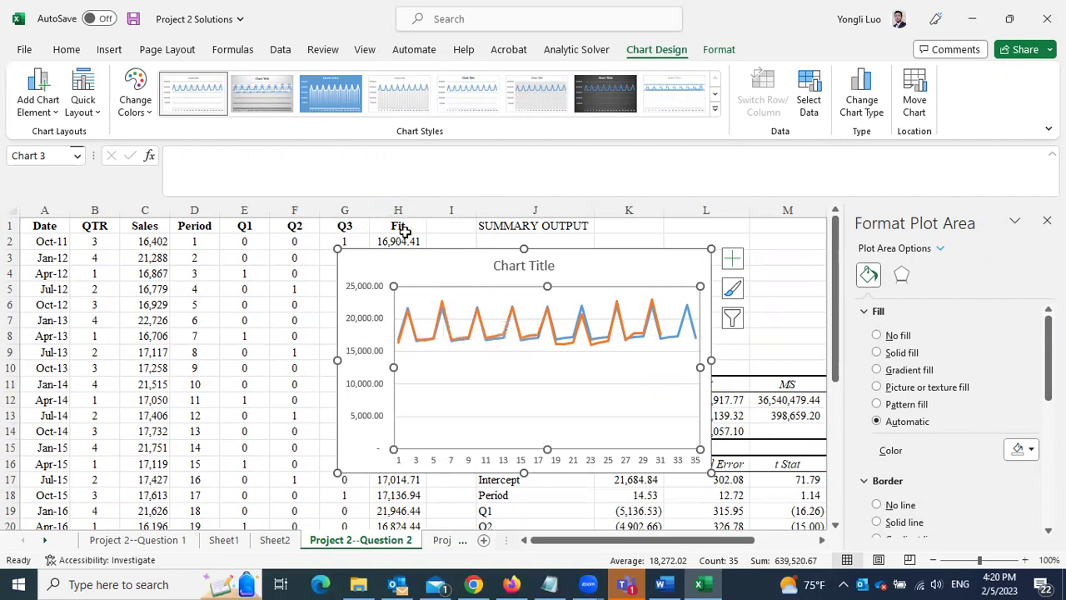
drag(593, 249, 545, 326)
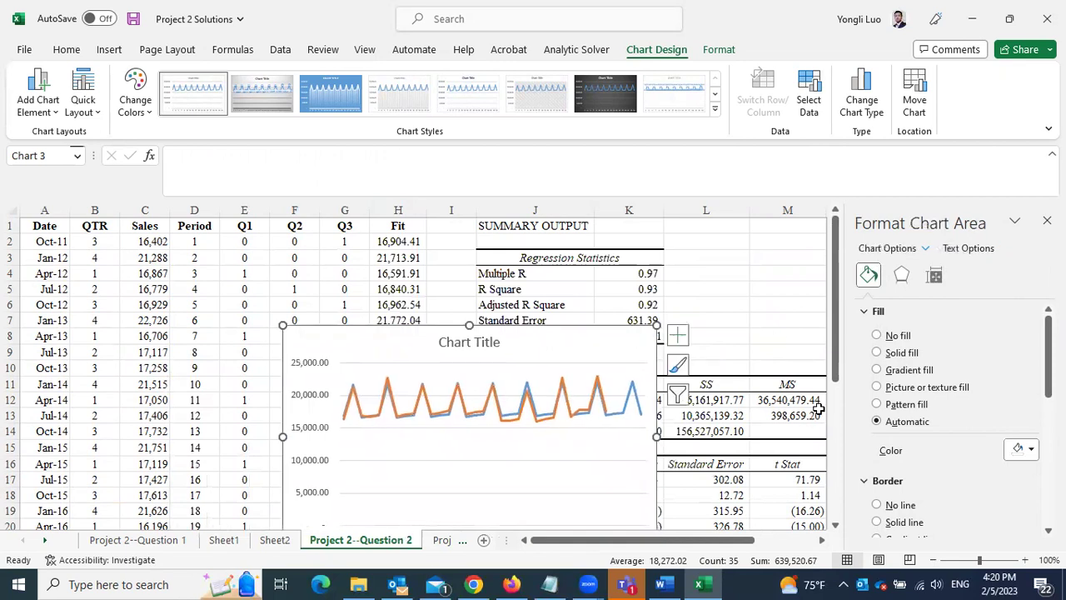
scroll(804, 423, down, 4)
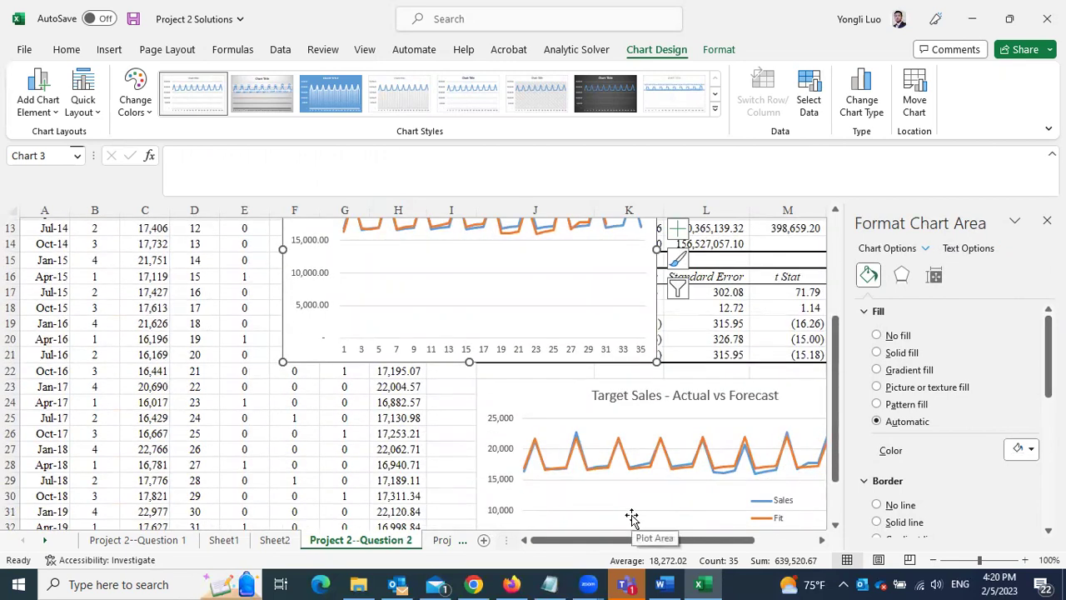
Step: Review question 3 in the Word project document, then return to the Excel workbook and show the Project 2--Question 3 sheet
click(664, 584)
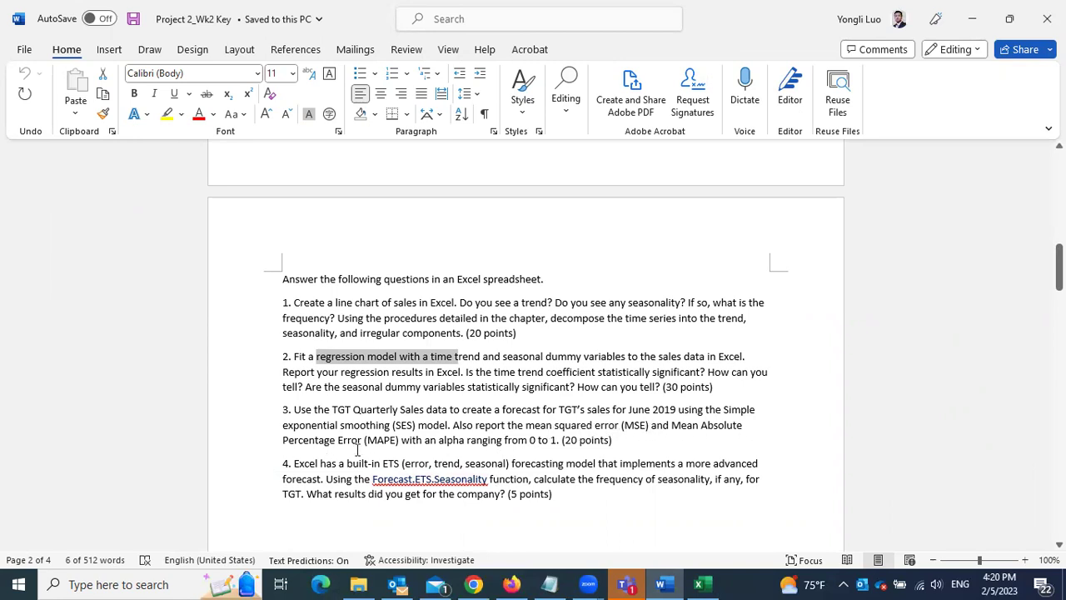
click(473, 584)
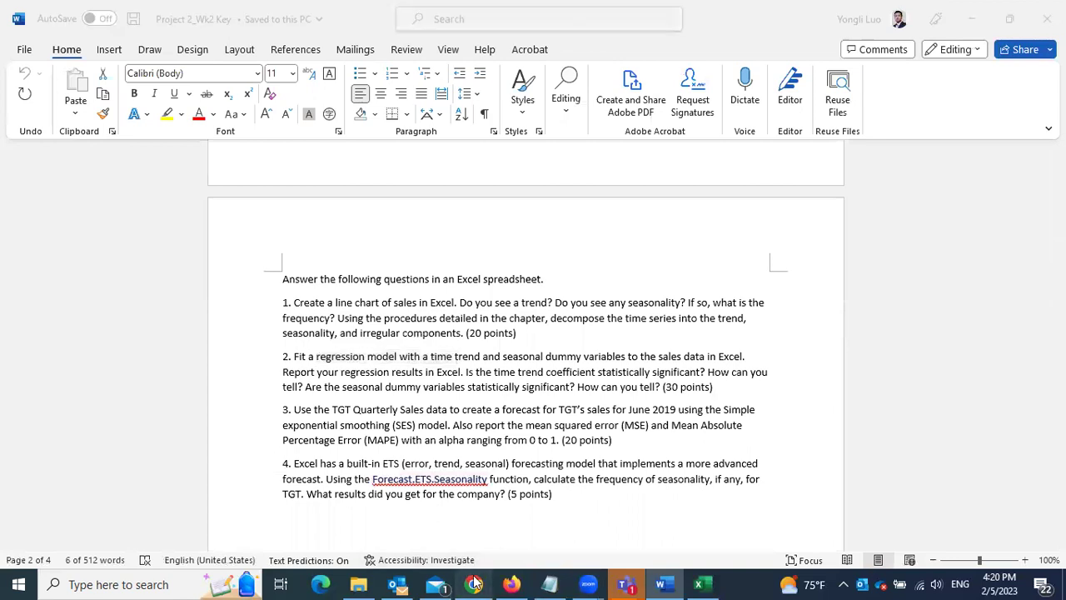
click(702, 583)
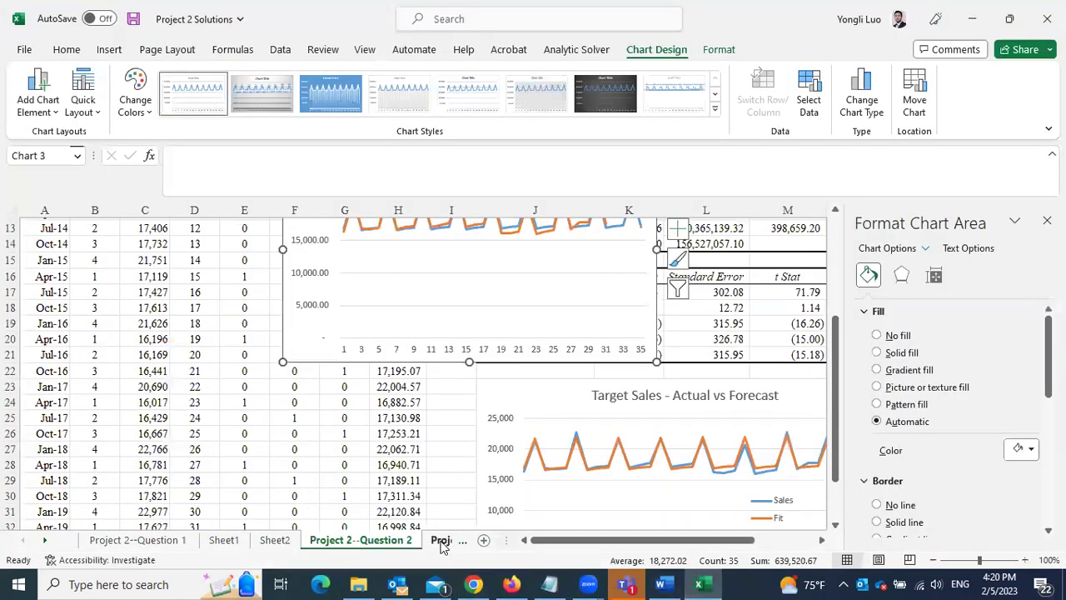
click(440, 541)
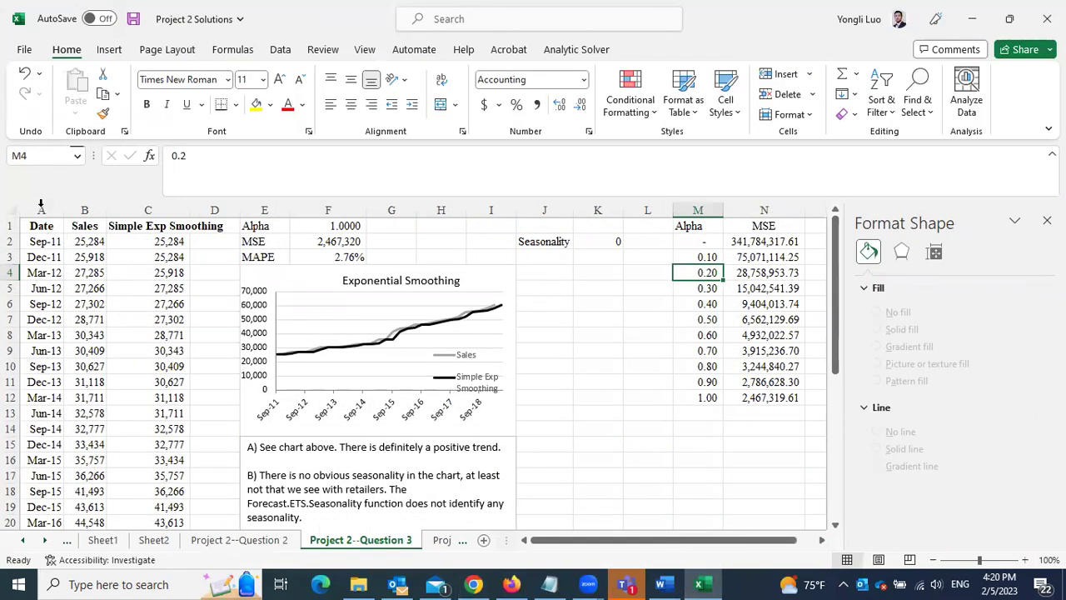
Step: Highlight the Date and Sales columns and inspect the Simple Exp Smoothing formulas in C2 and C3
drag(41, 206, 84, 210)
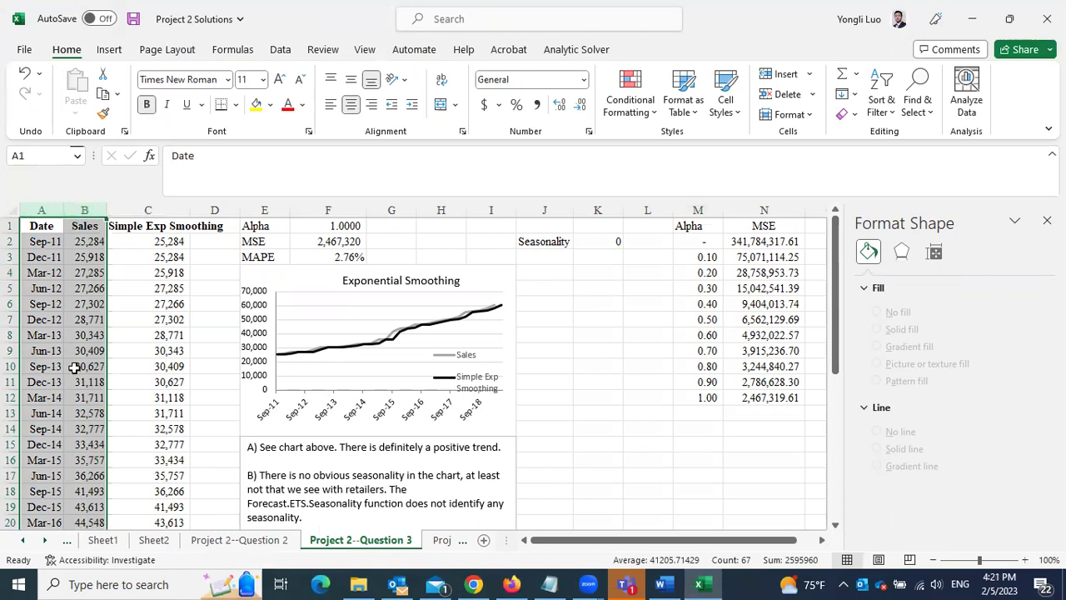
click(142, 242)
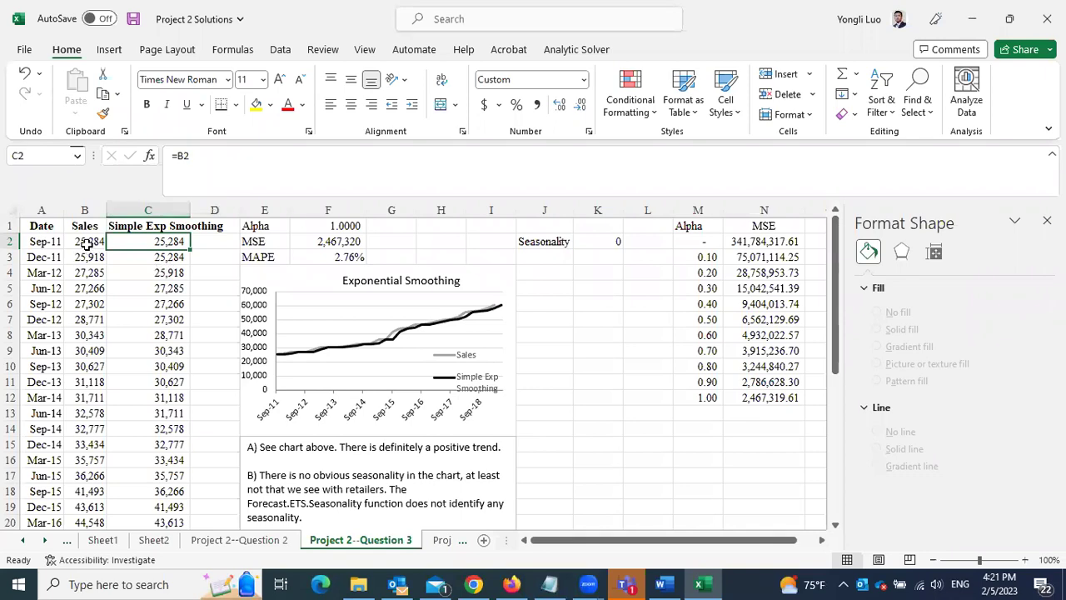
click(144, 257)
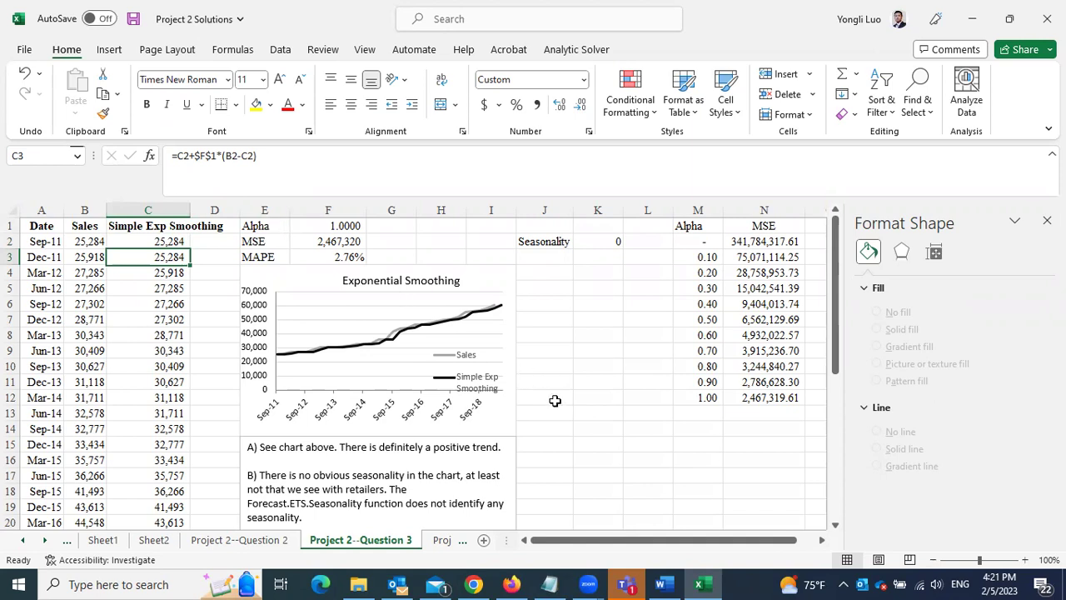
Step: Switch to the Cengage ebook in Chrome, go to the Simple Exponential Smoothing section on page 187 and highlight equation (6-4)
click(474, 584)
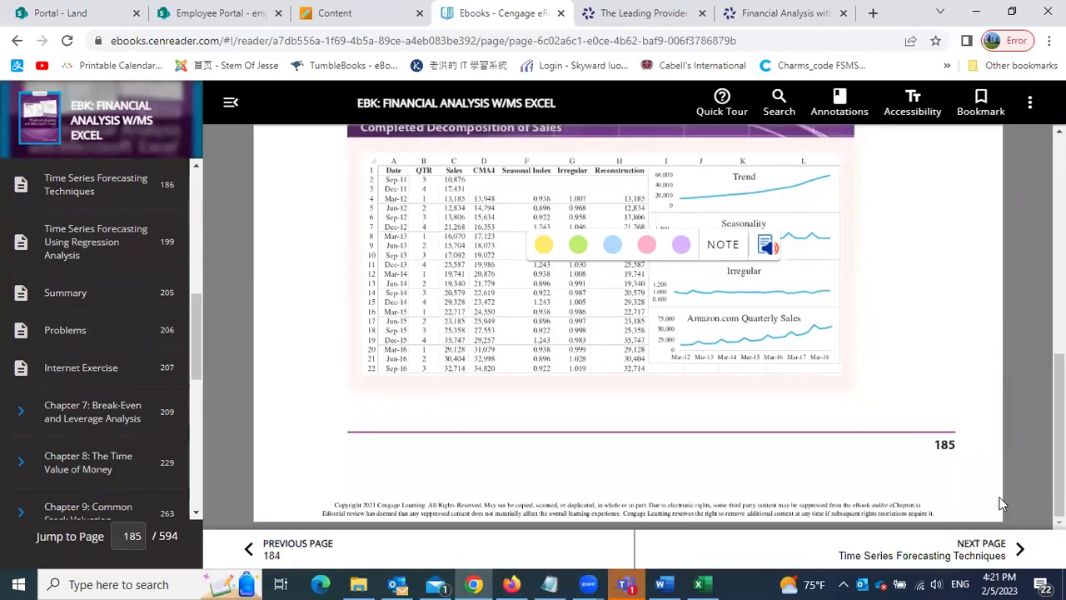
scroll(998, 490, down, 3)
scroll(871, 429, down, 5)
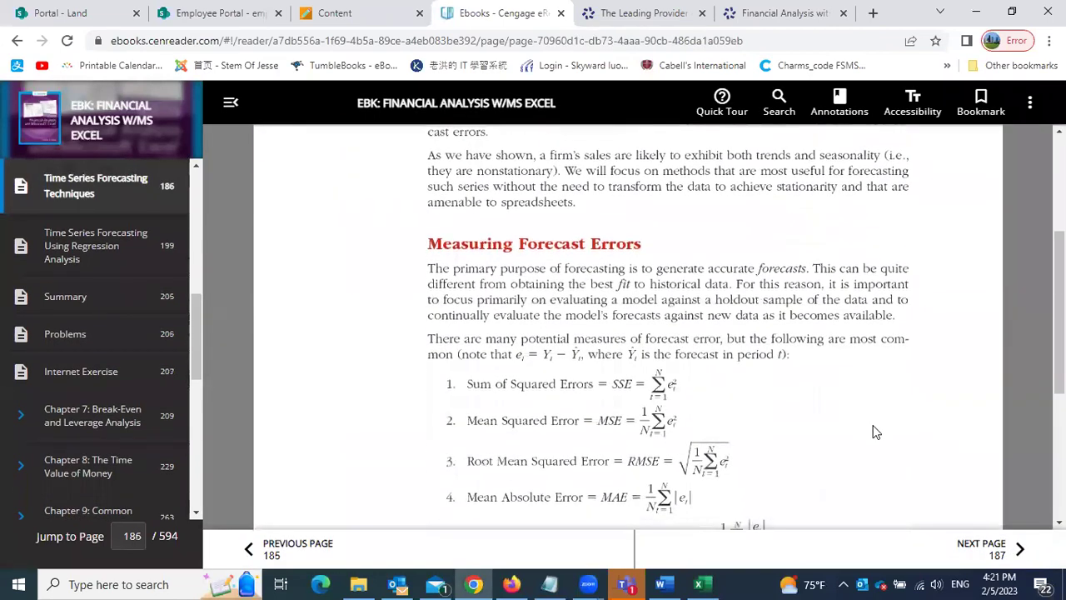
click(1019, 550)
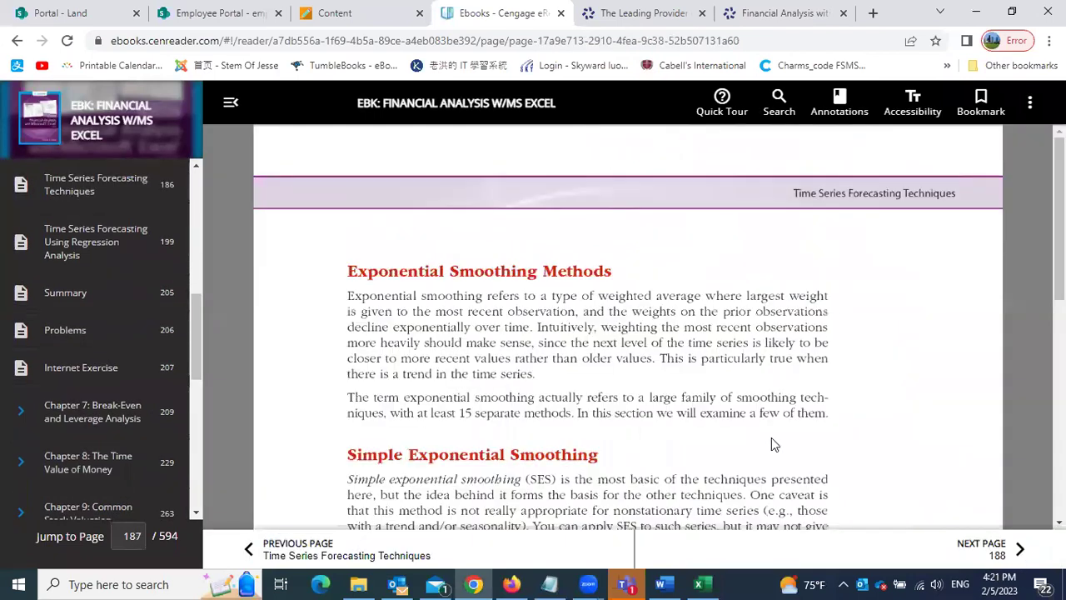
scroll(504, 355, down, 3)
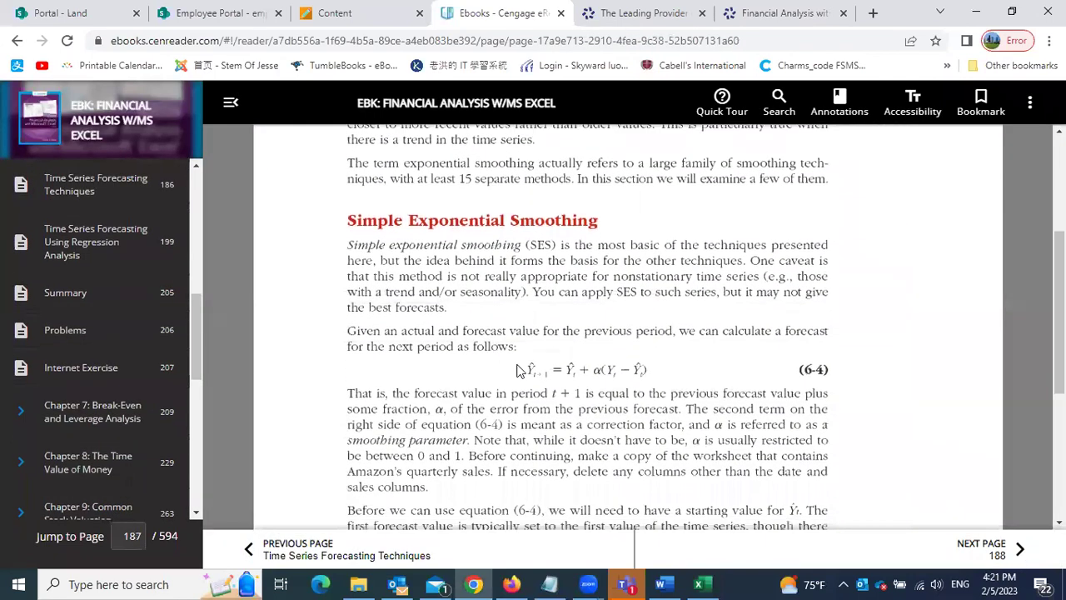
scroll(565, 383, down, 1)
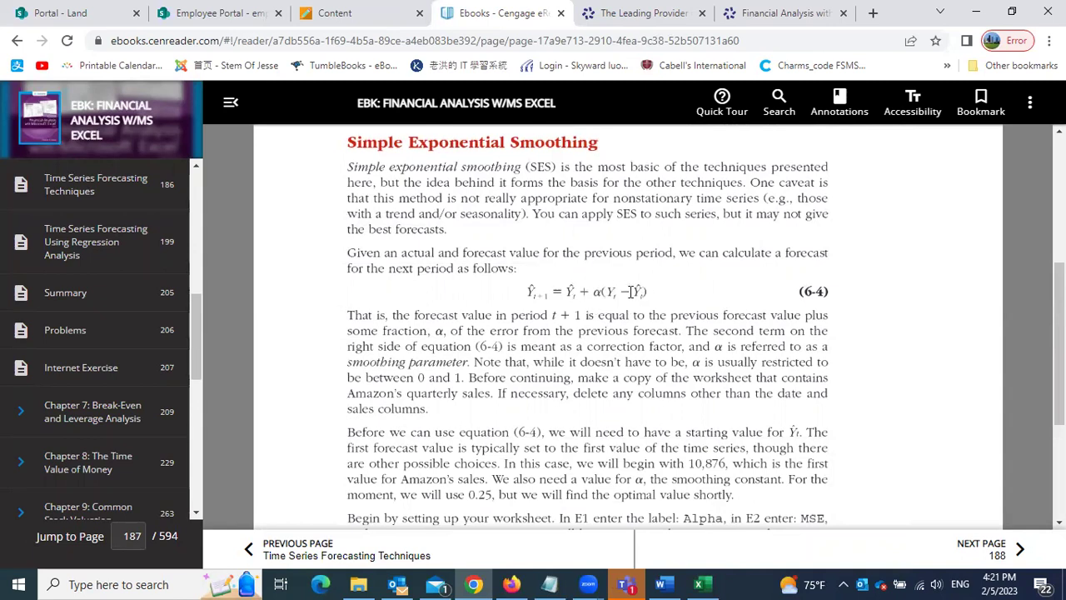
drag(529, 289, 669, 290)
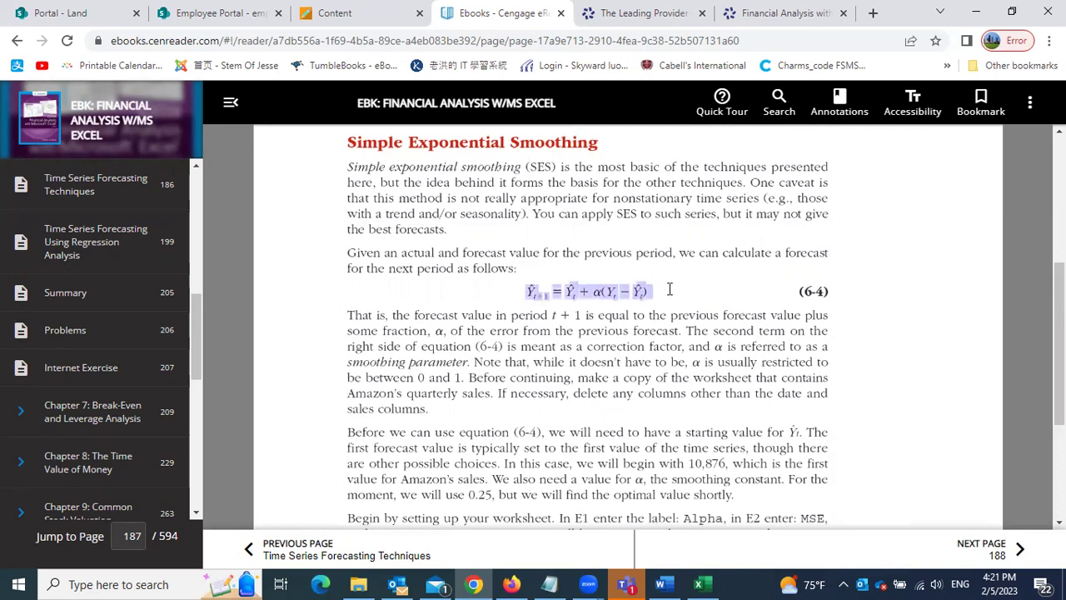
Step: Read page 187's explanation of the smoothing parameter, the starting forecast value and the Alpha, MSE and MAPE worksheet setup
scroll(624, 340, down, 2)
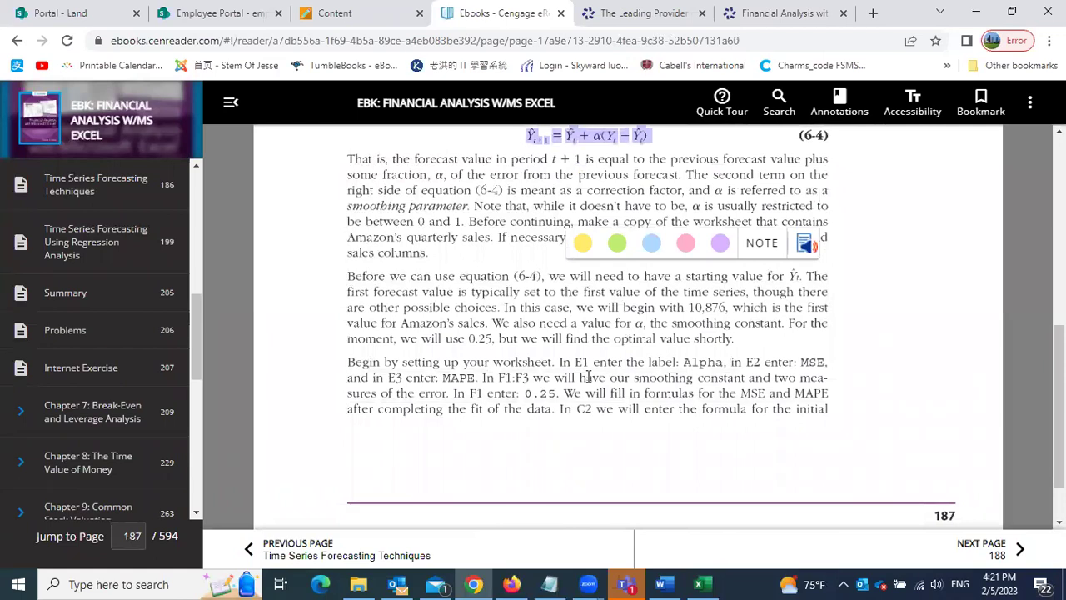
scroll(588, 377, up, 3)
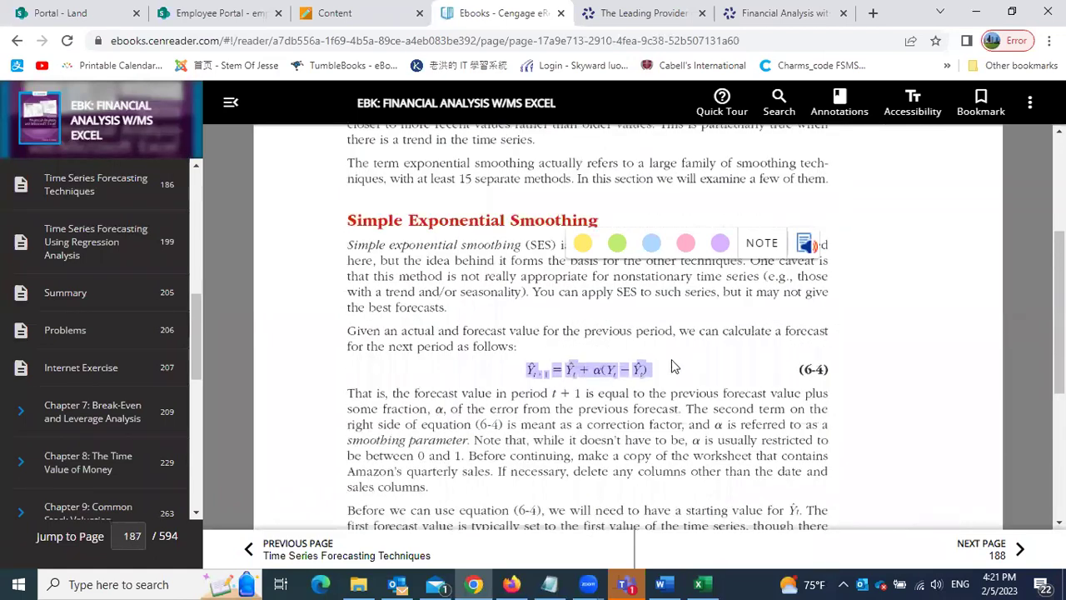
scroll(677, 365, down, 3)
scroll(677, 360, down, 1)
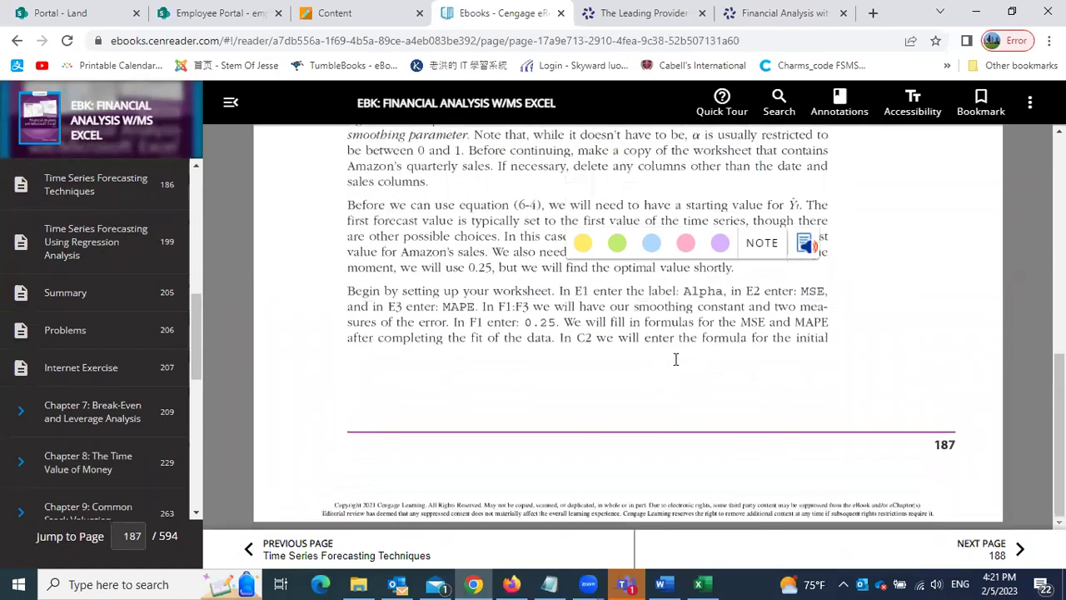
scroll(676, 365, up, 1)
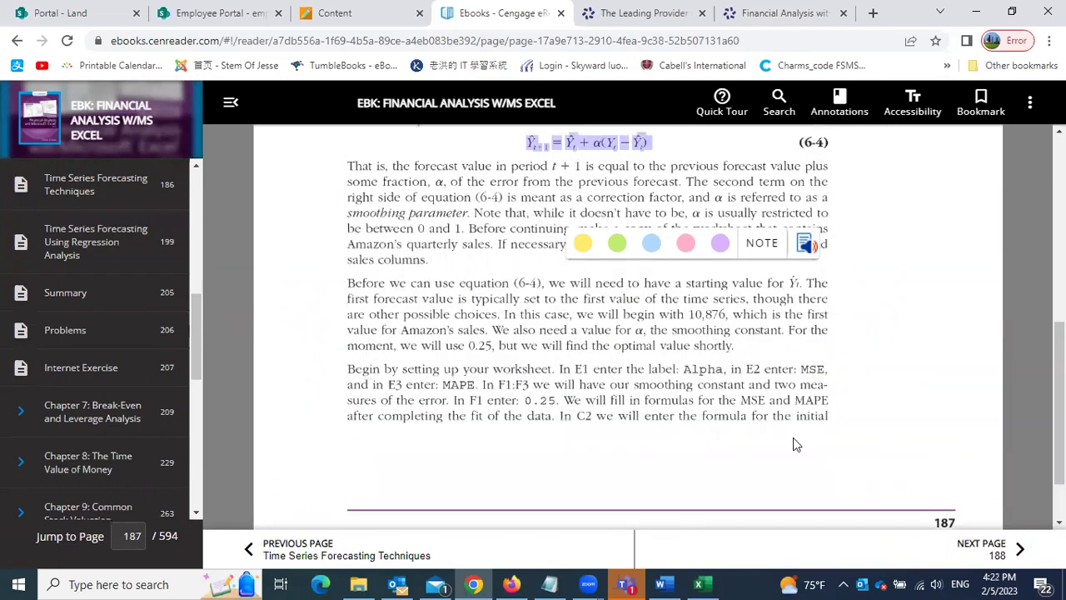
Step: Compare the C3 smoothing formula in the Excel workbook with textbook equation (6-4) and check the Alpha value in F1
click(698, 584)
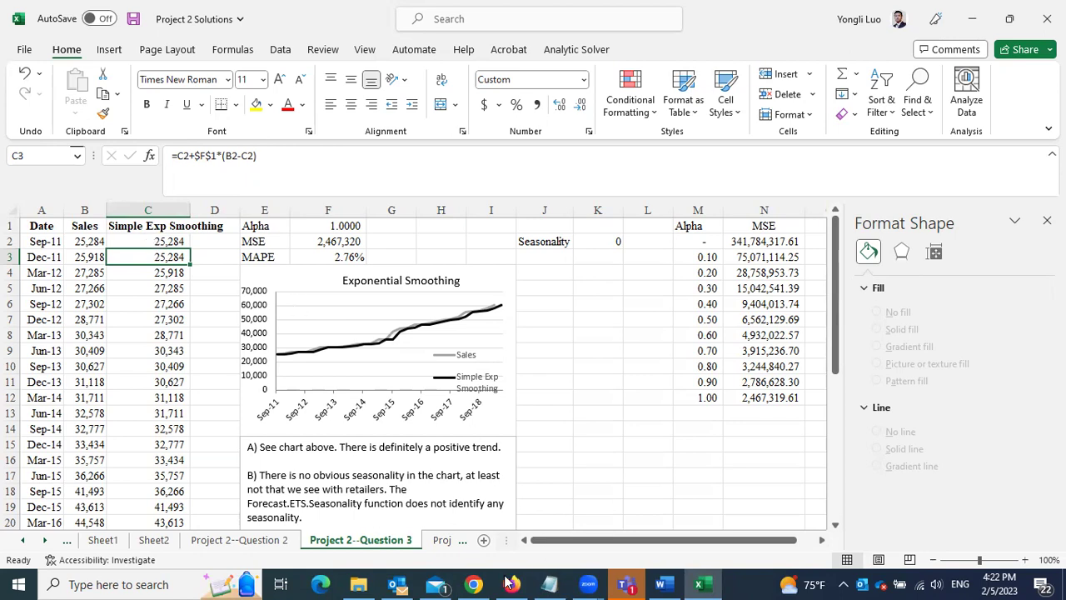
click(473, 584)
scroll(563, 316, up, 2)
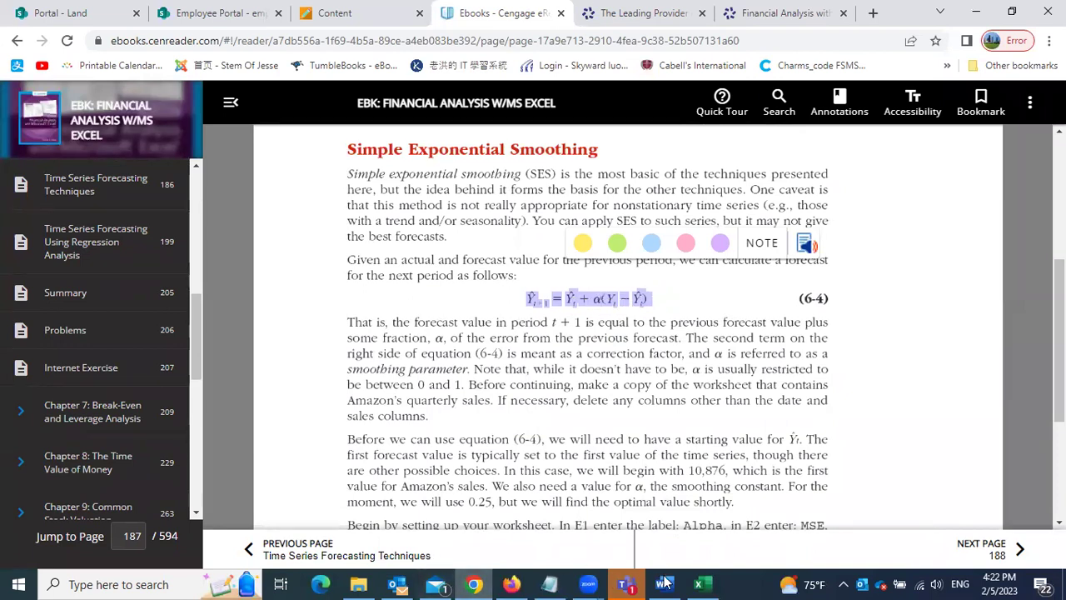
click(699, 584)
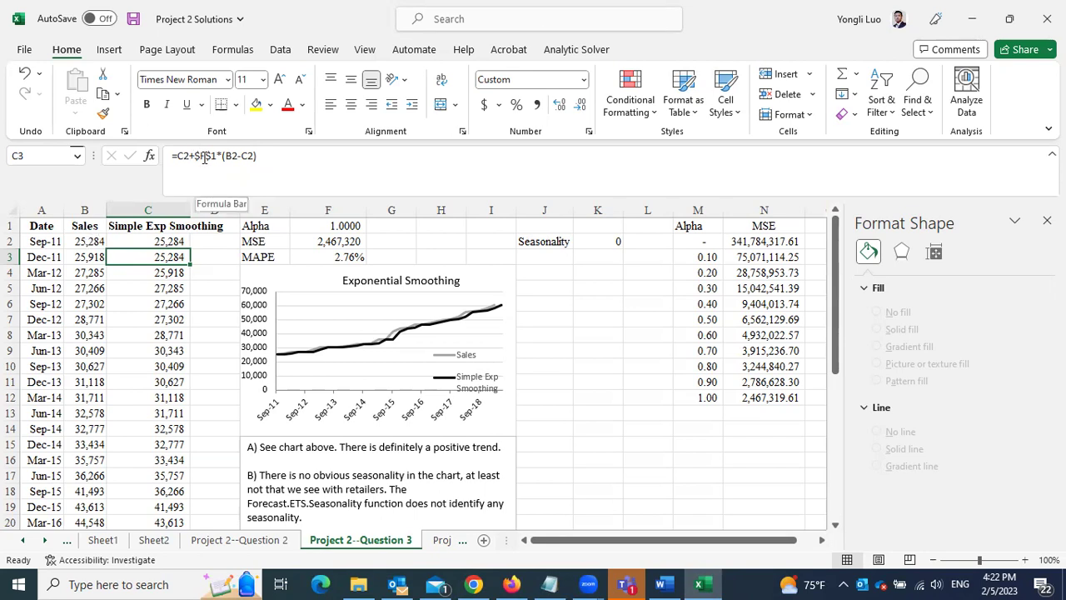
click(333, 227)
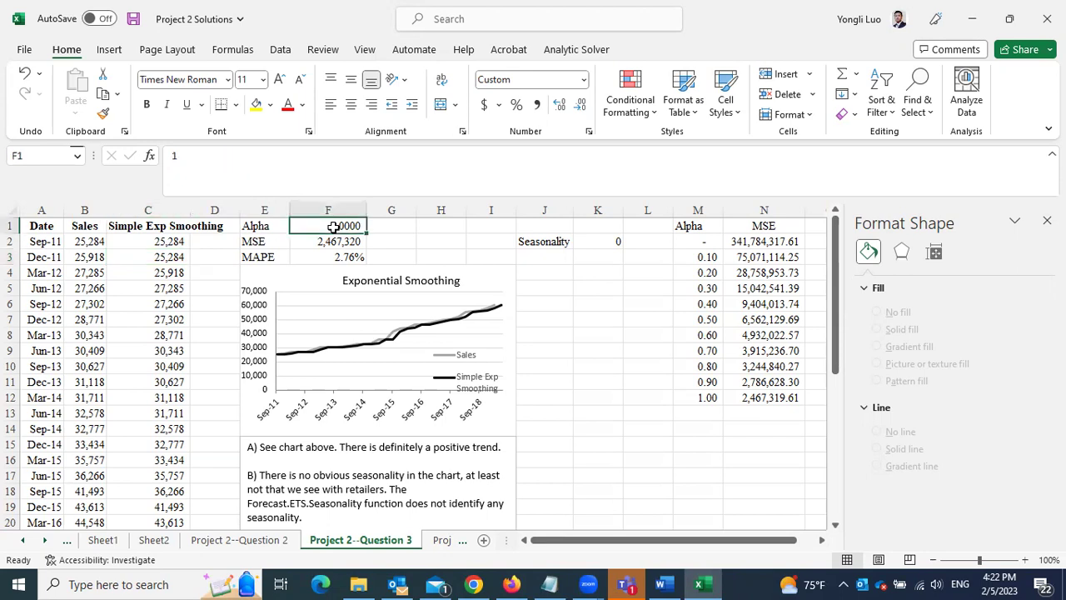
Step: Check the Alpha label and value in E1:F1, then fill the C3 smoothing formula =C2+$F$1*(B2-C2) down to C33
click(254, 229)
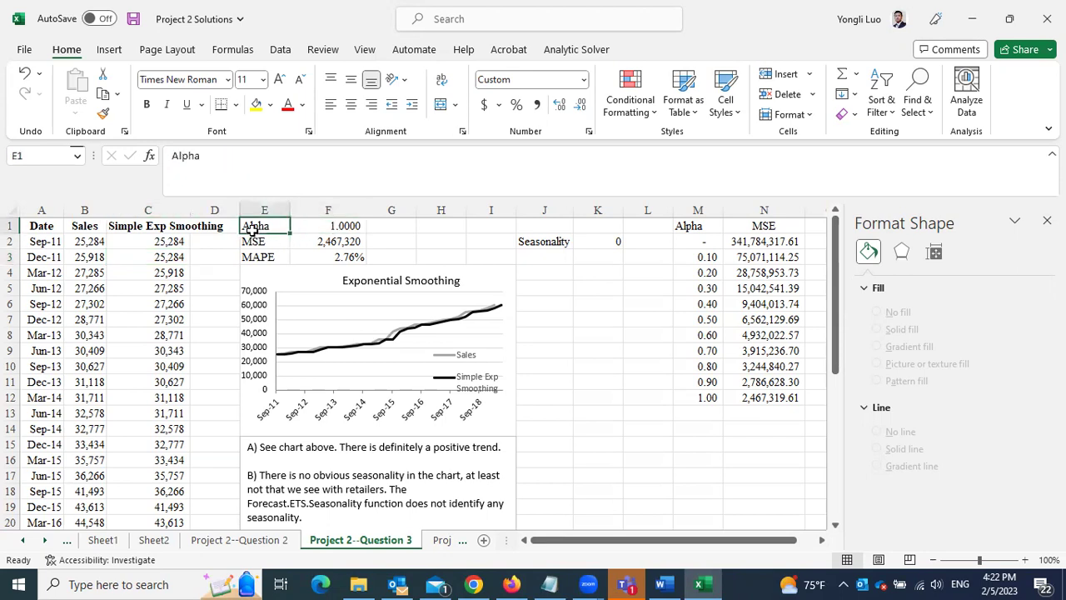
click(327, 228)
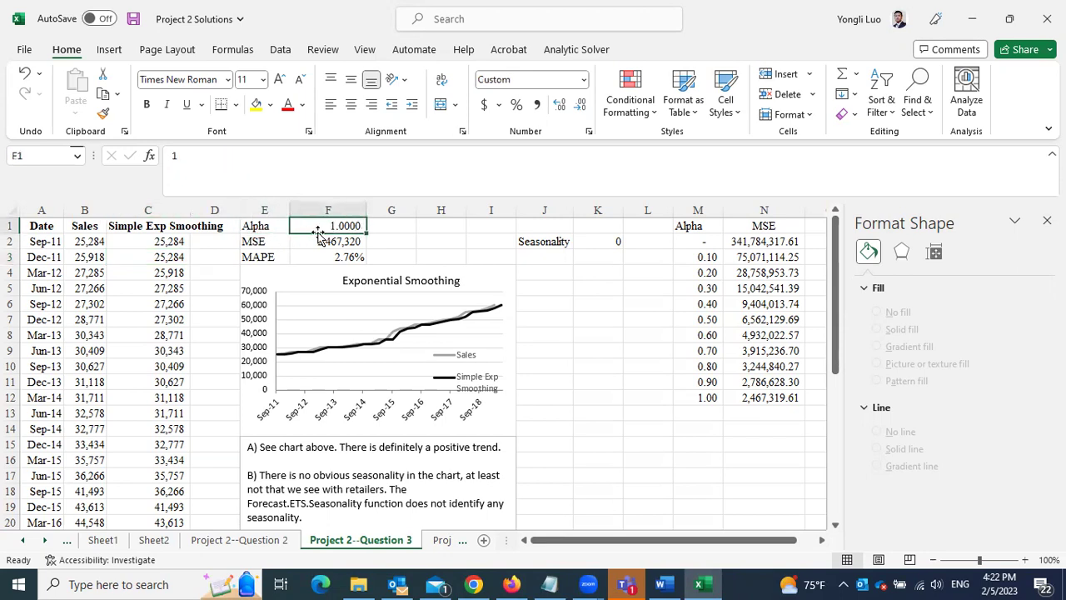
click(159, 260)
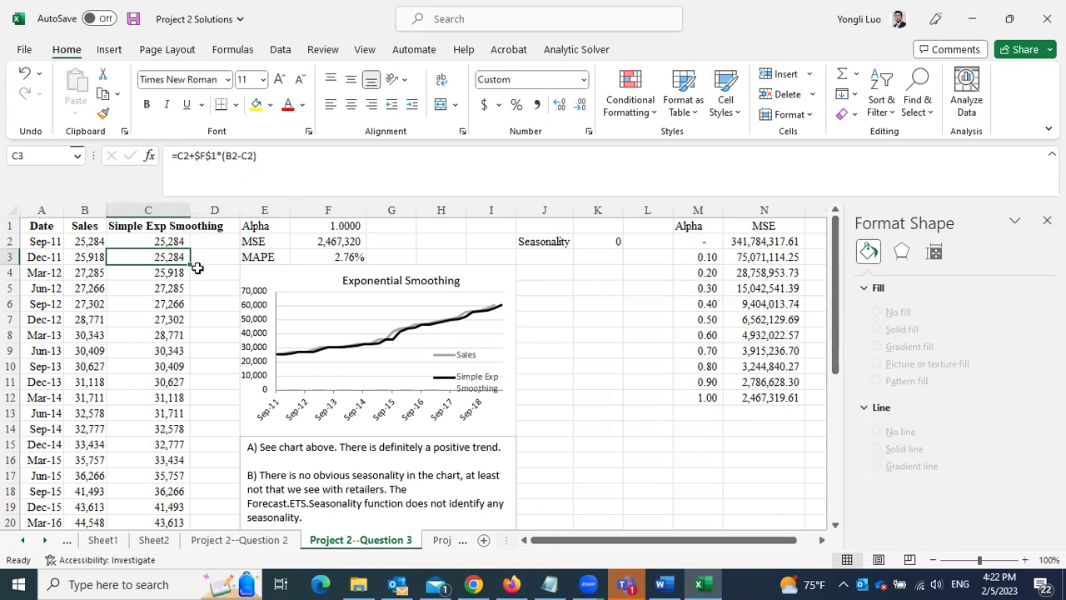
drag(191, 264, 177, 496)
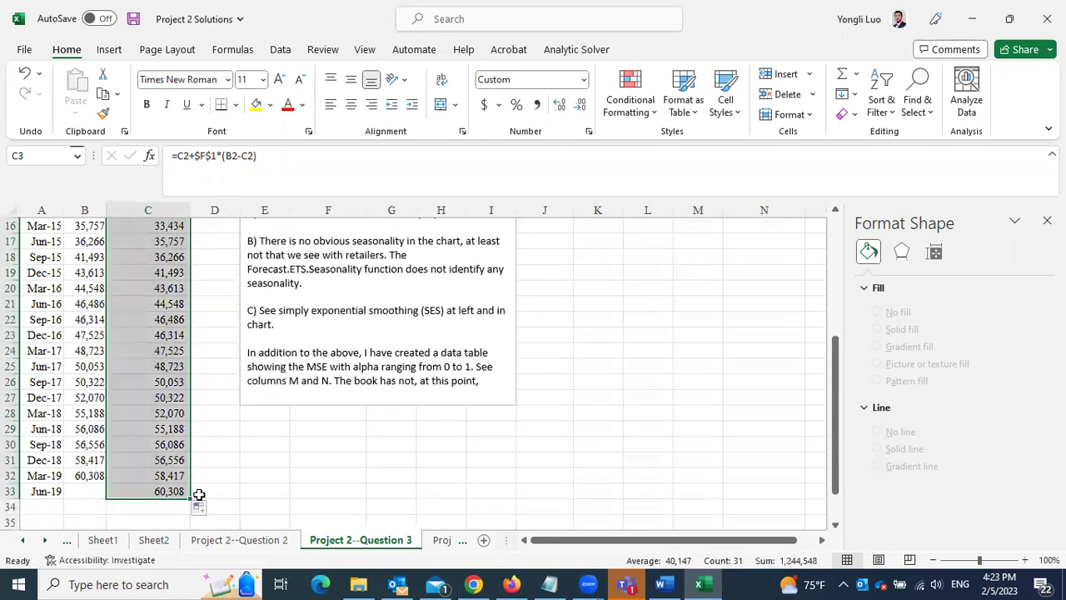
scroll(150, 362, up, 5)
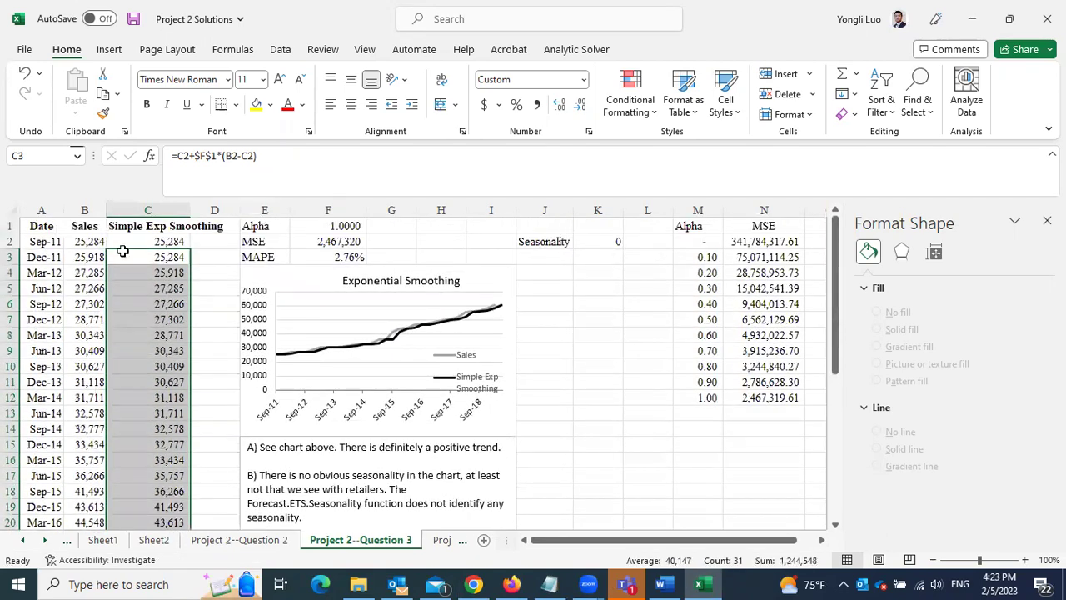
Step: Insert a line chart of the Simple Exp Smoothing column and place it beside the existing Exponential Smoothing chart, below the Seasonality row
click(148, 210)
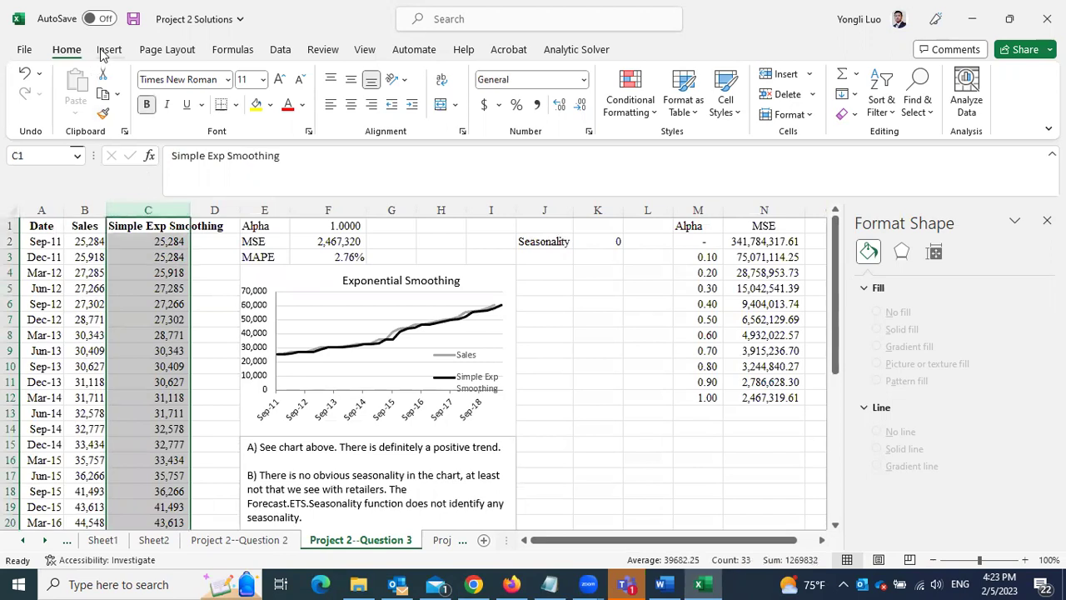
click(108, 50)
click(439, 93)
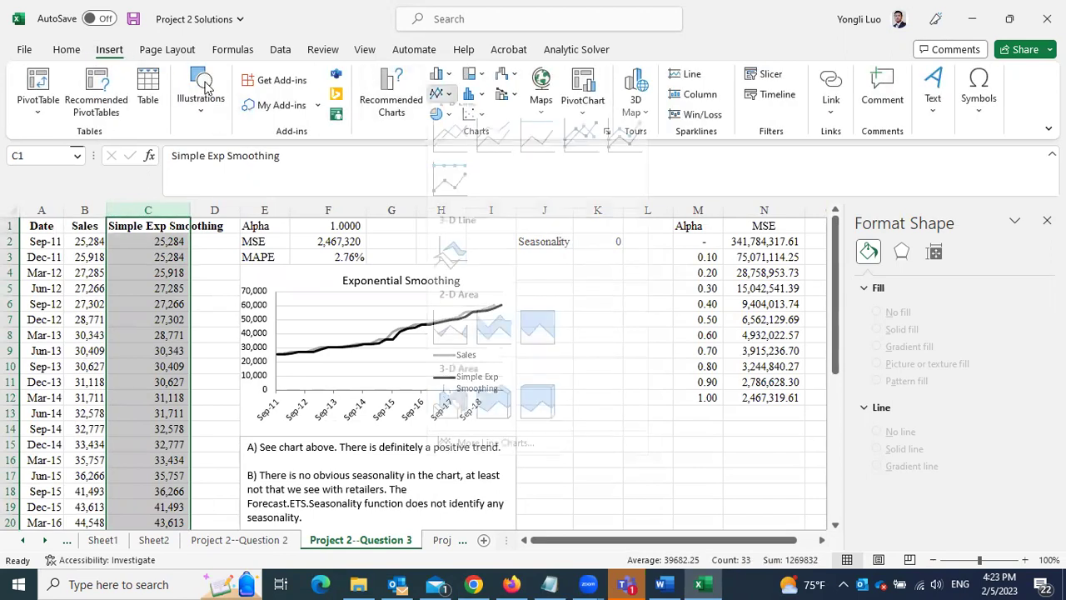
click(448, 147)
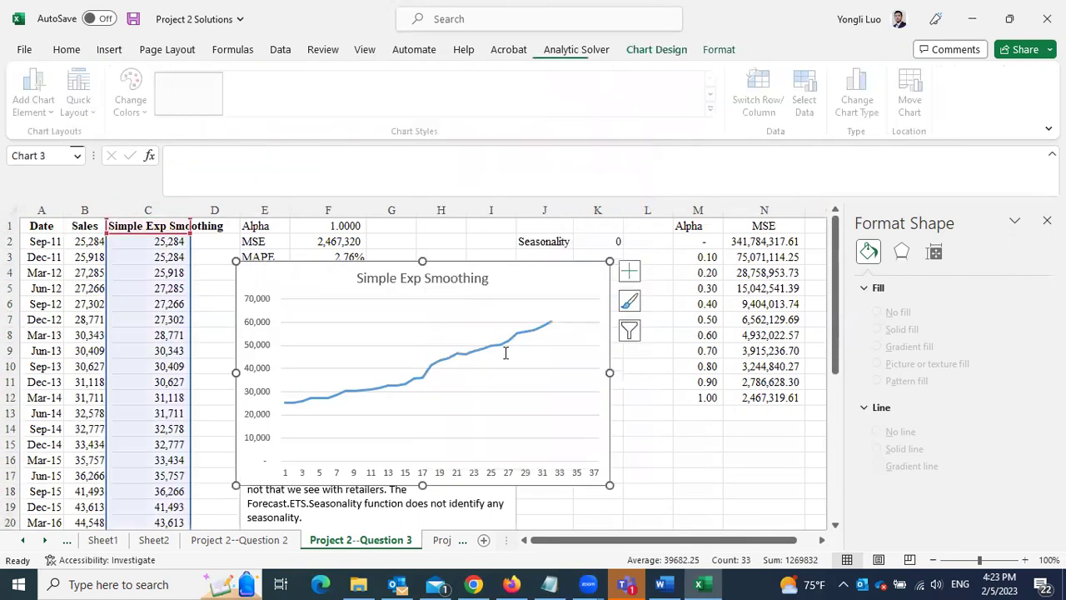
click(483, 277)
drag(544, 269, 789, 282)
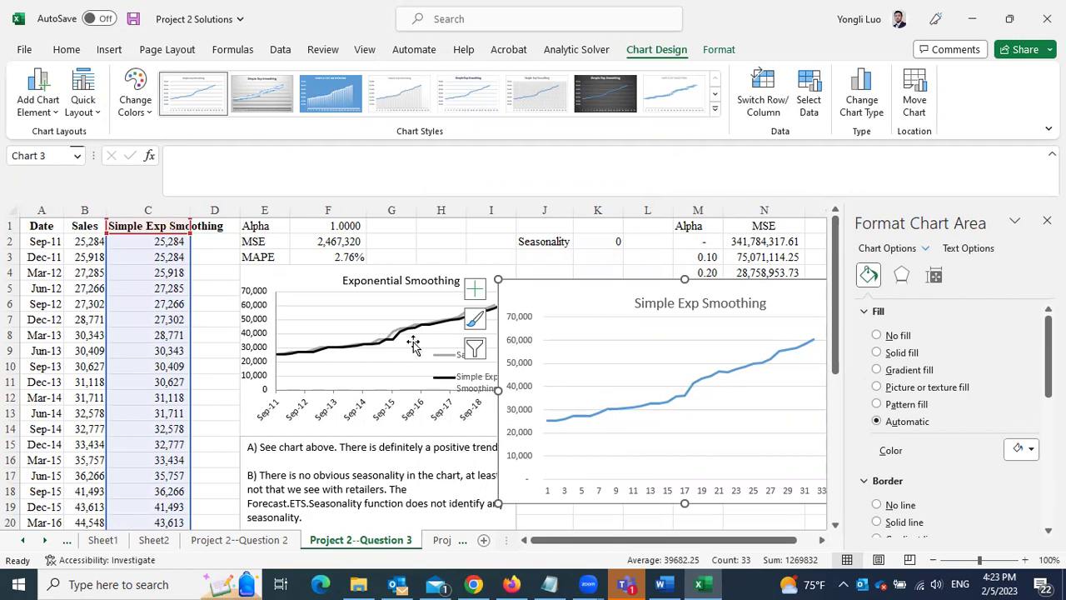
Step: Add a second data series to the new line chart and take its name from the Sales header in B1
right_click(637, 354)
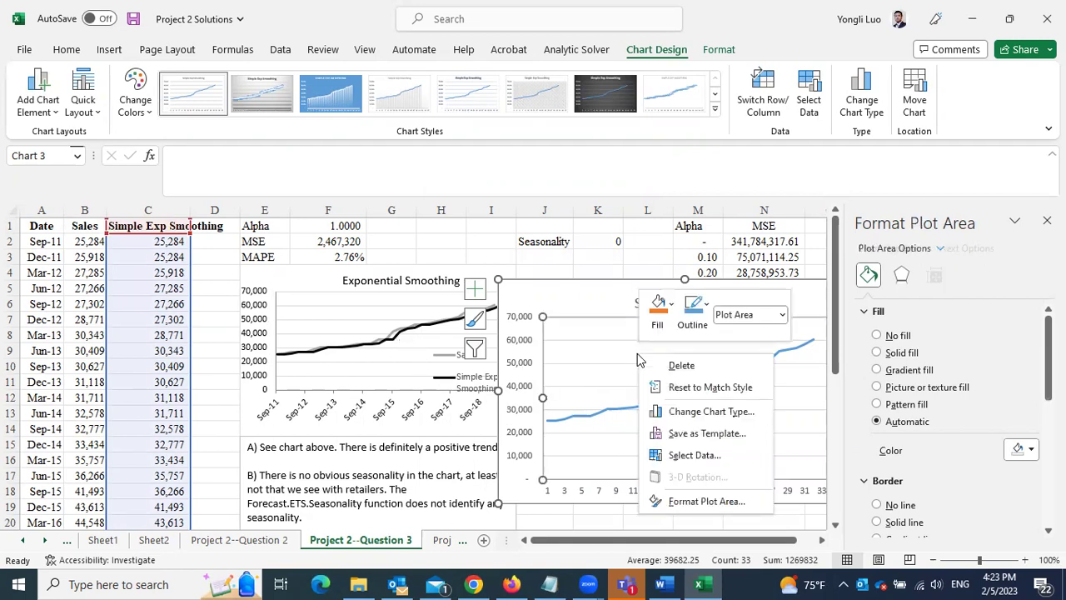
click(685, 456)
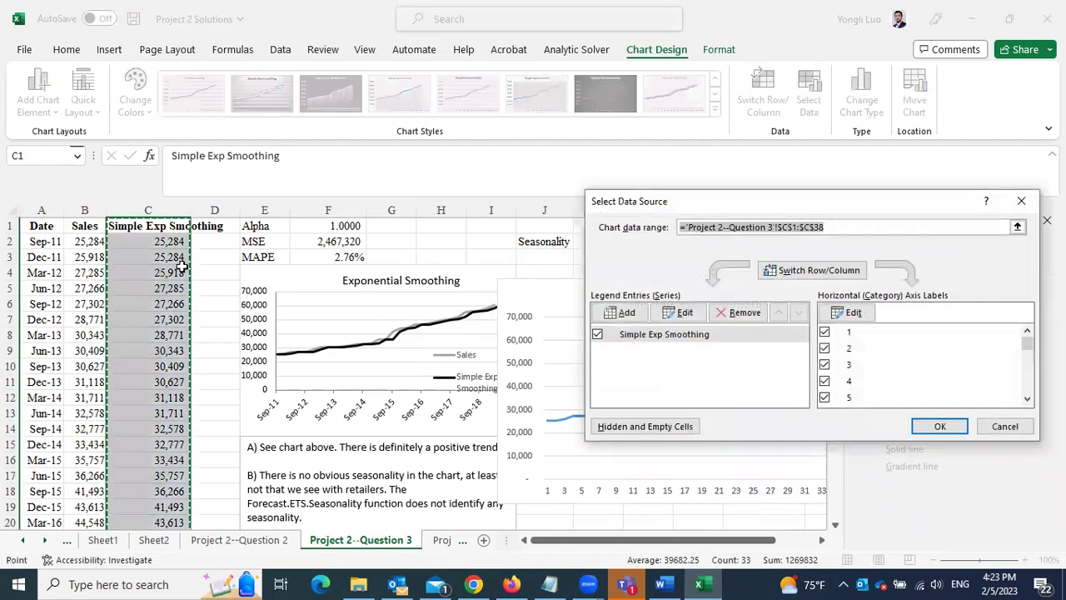
click(626, 321)
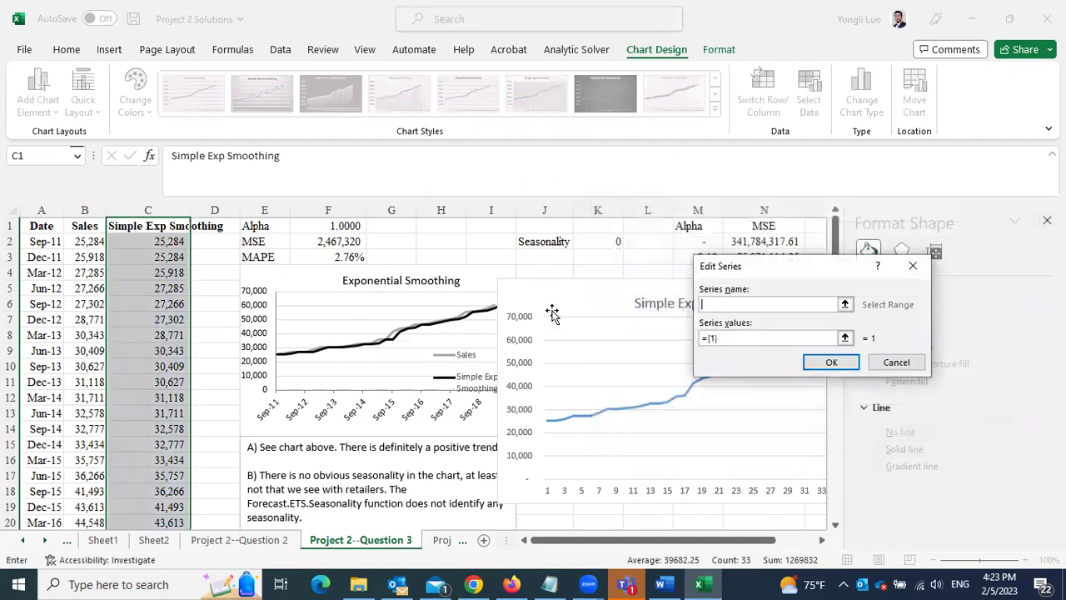
click(80, 225)
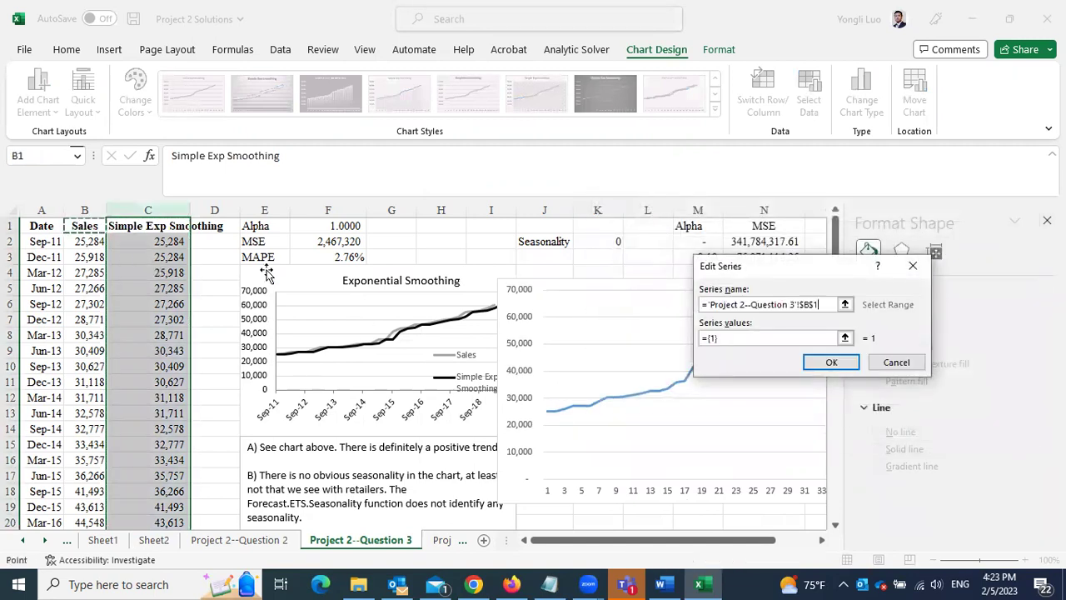
drag(821, 305, 705, 309)
click(700, 309)
drag(819, 305, 702, 307)
key(BackSpace)
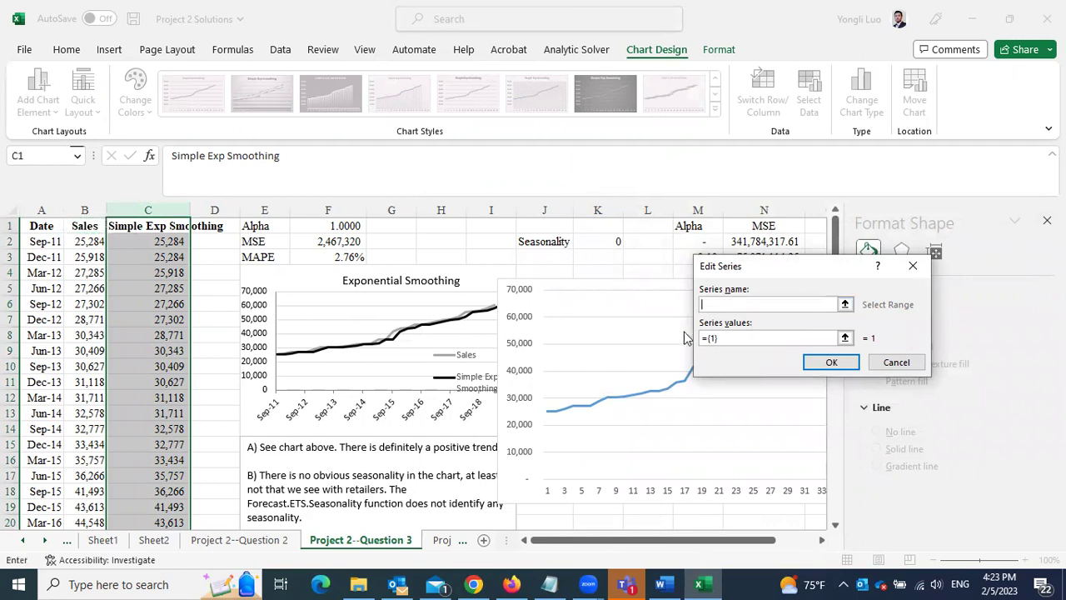
click(86, 236)
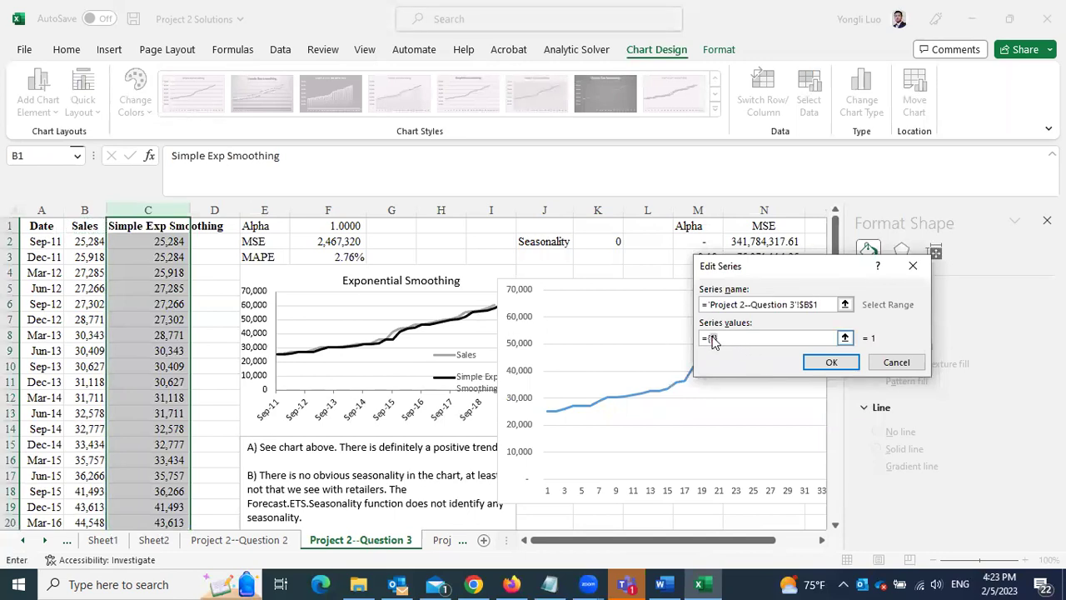
Step: Set the new series' values to the Sales figures from B2 through the Mar-19 row and apply the chart's data source changes
drag(724, 337, 699, 339)
drag(87, 242, 85, 491)
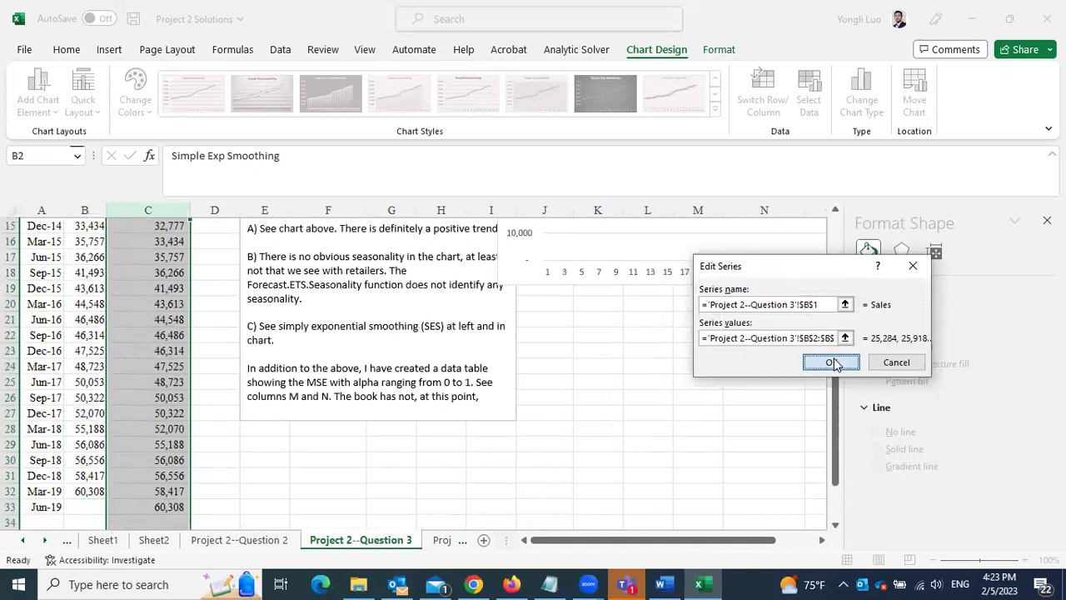
click(831, 361)
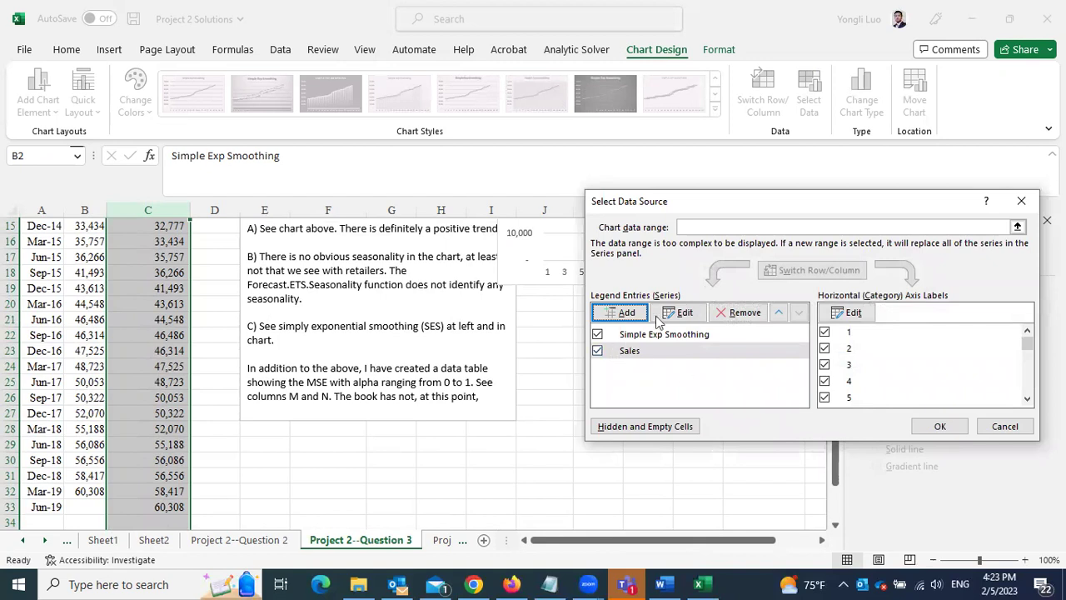
click(939, 426)
scroll(595, 342, up, 5)
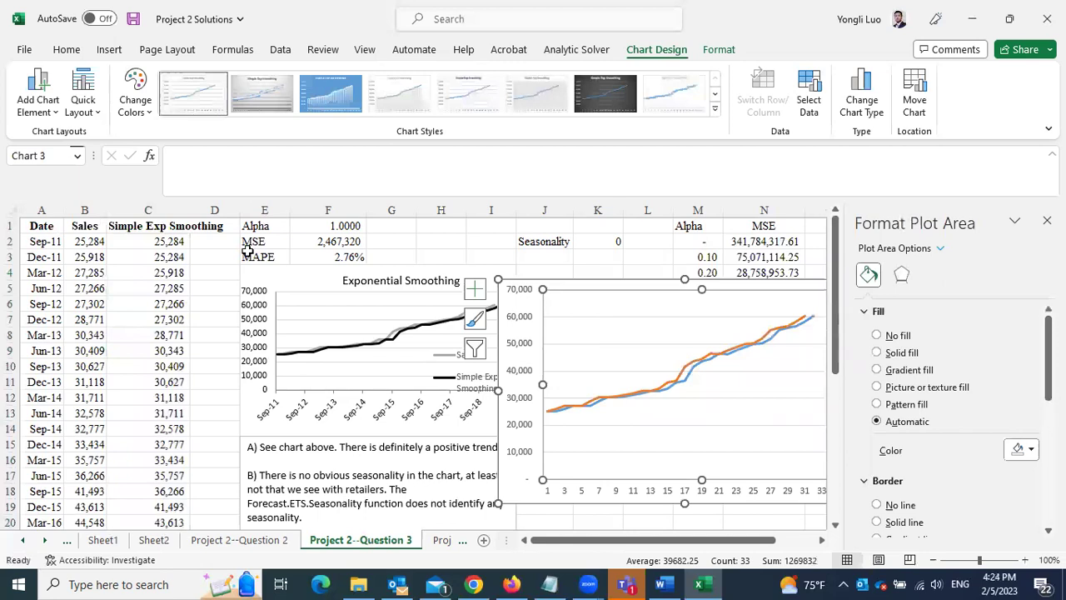
Step: Inspect the MSE formula in F2 and the MAPE formula in F3, and close the Format Shape pane
click(306, 243)
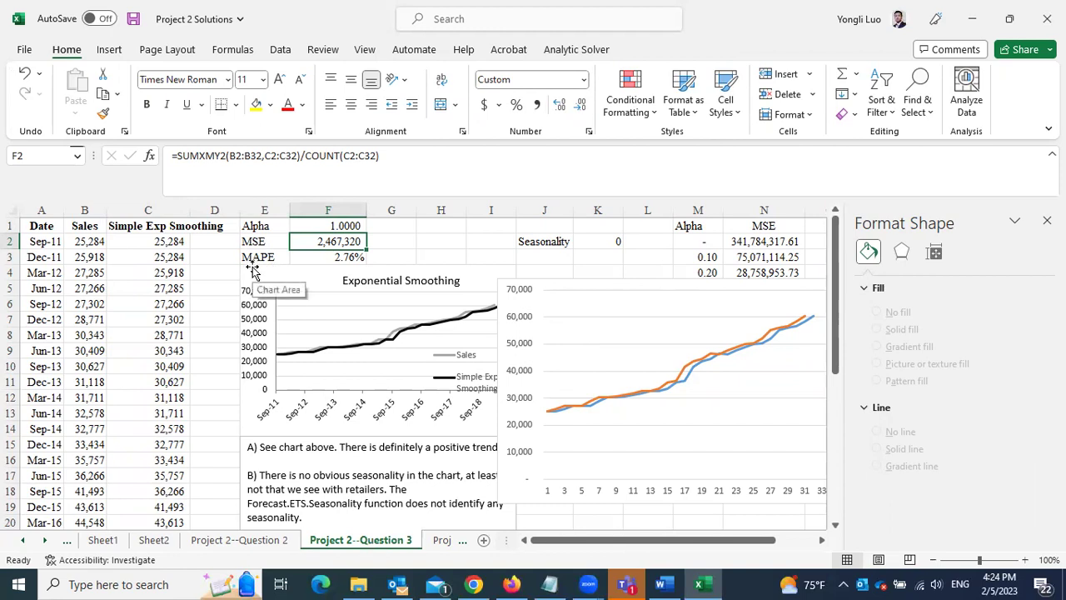
click(329, 256)
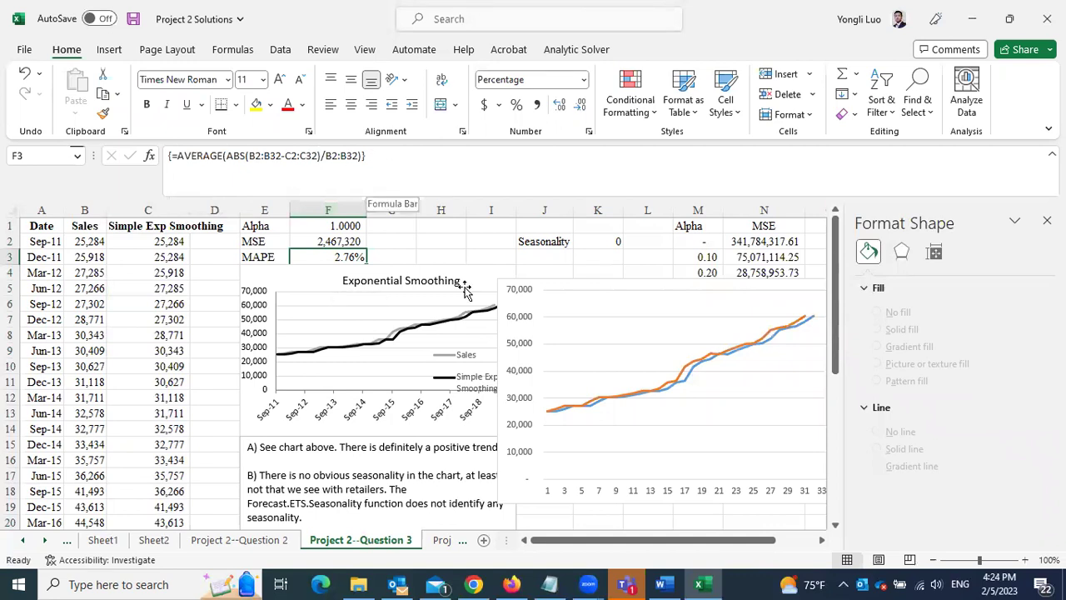
mouse_move(618, 379)
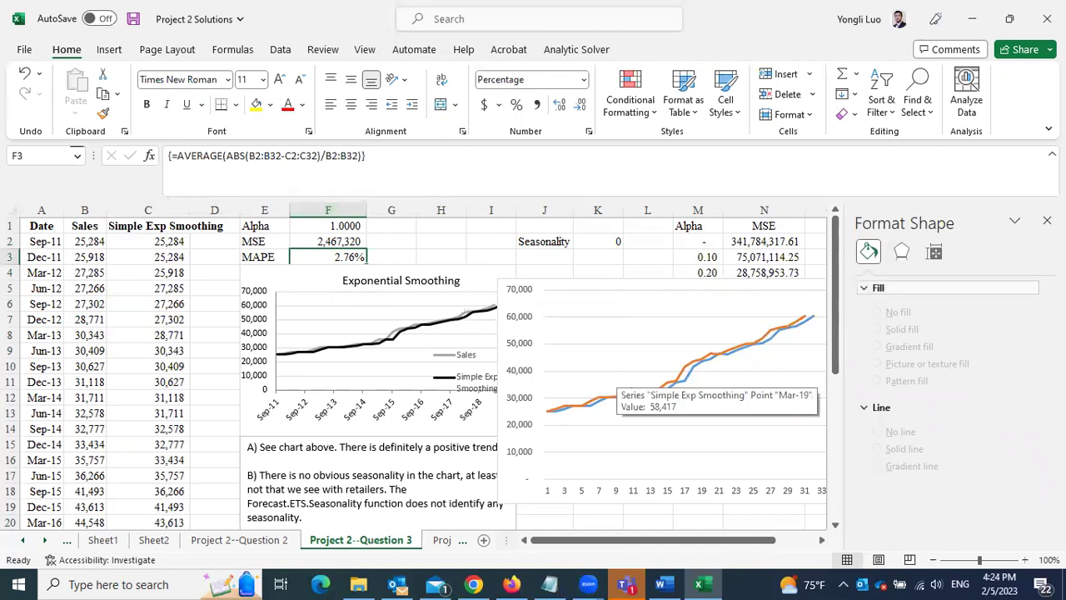
click(1048, 220)
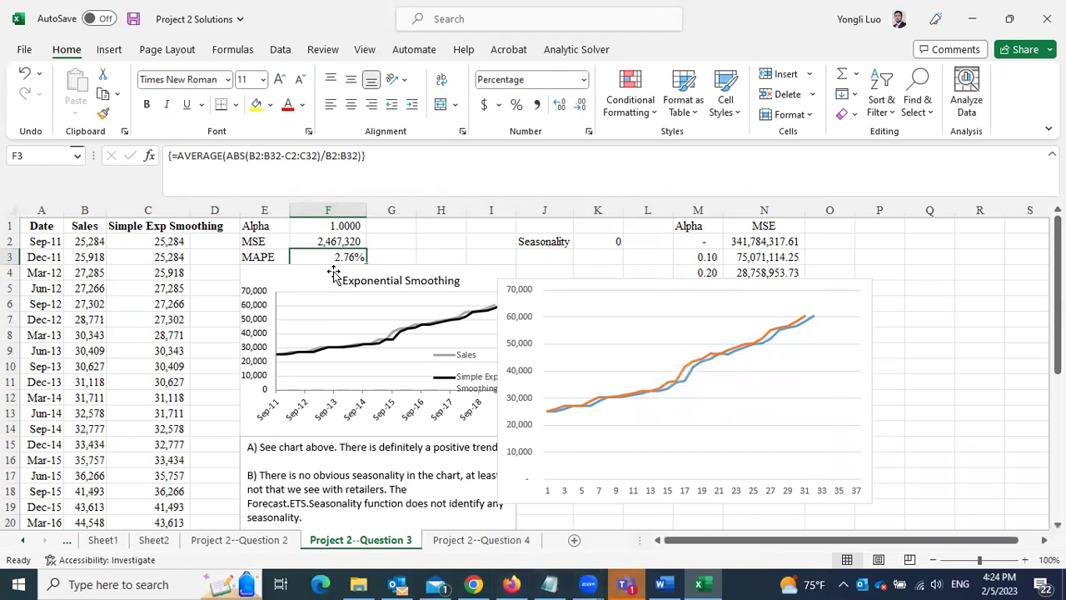
Step: Switch to the Cengage ebook in Chrome, go to page 188 and highlight the MSE formula =SUMXMY2(B2:B32,C2:C32)/COUNT(C2:C32)
click(475, 583)
scroll(612, 366, down, 3)
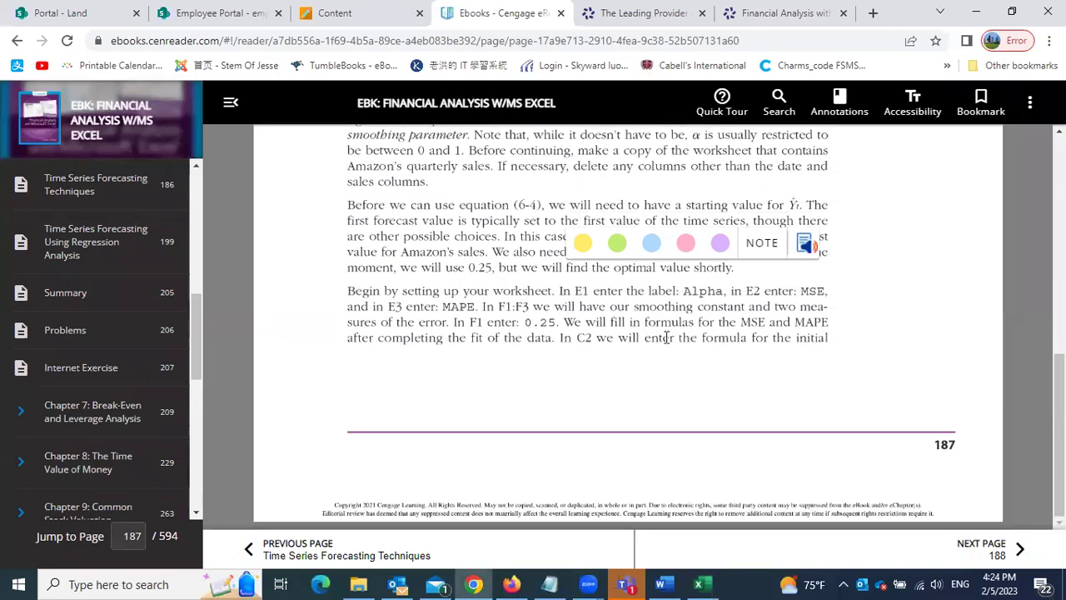
click(444, 307)
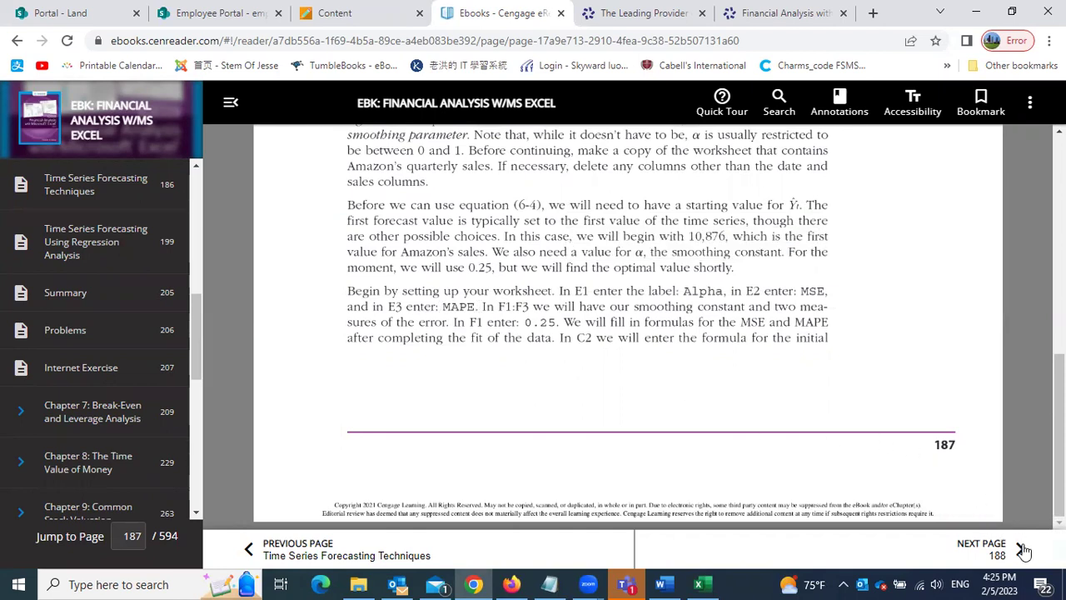
click(979, 525)
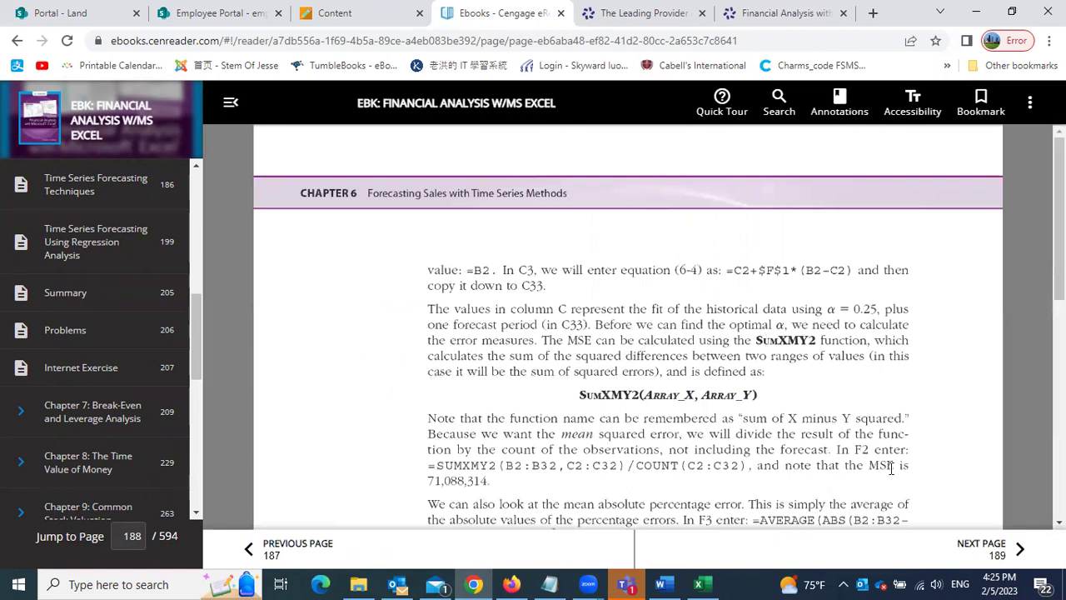
scroll(765, 402, down, 1)
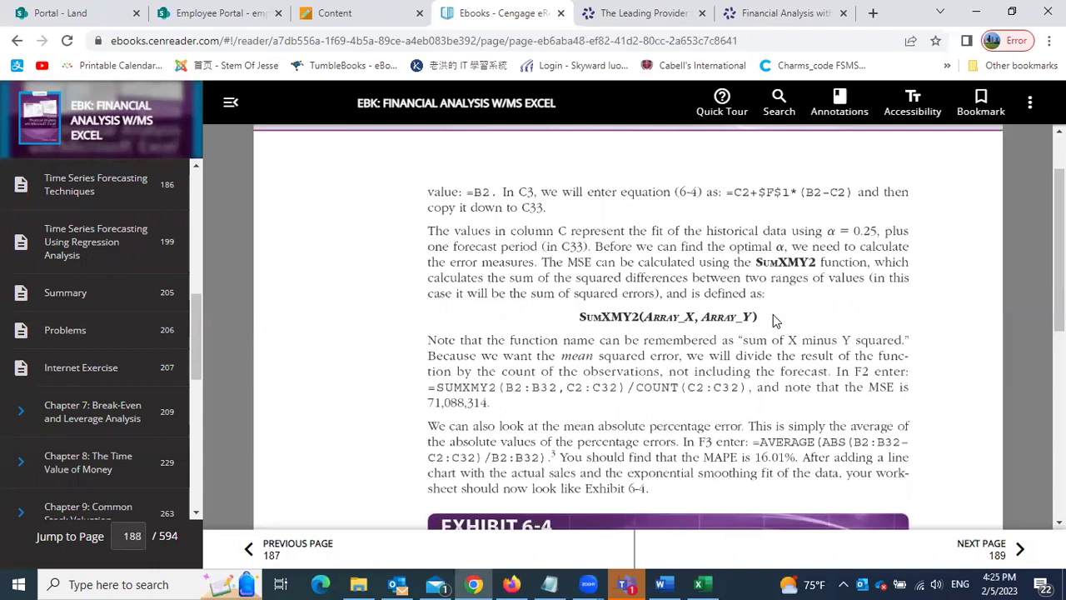
scroll(773, 321, down, 2)
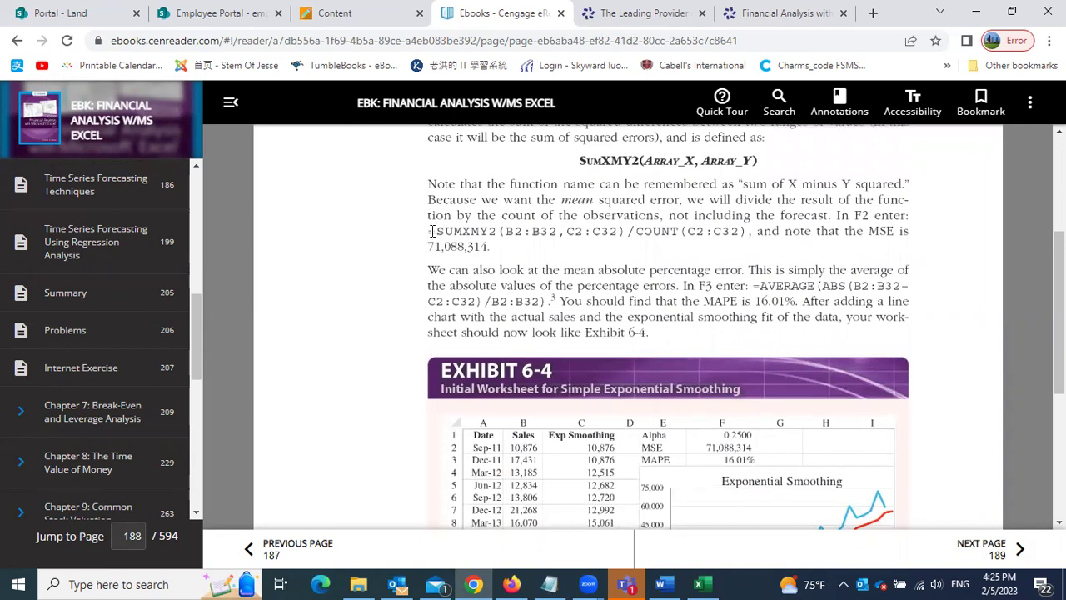
drag(431, 231, 748, 234)
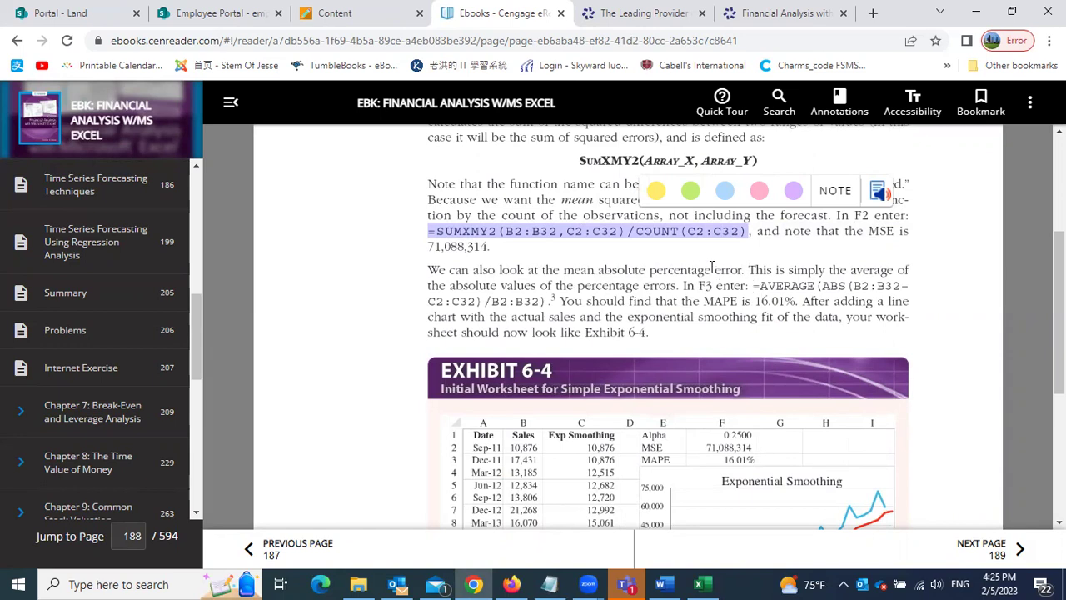
Step: Review page 188's explanation of the SUMXMY2 function, the Exhibit 6-4 worksheet and the array formula footnote
scroll(712, 266, up, 3)
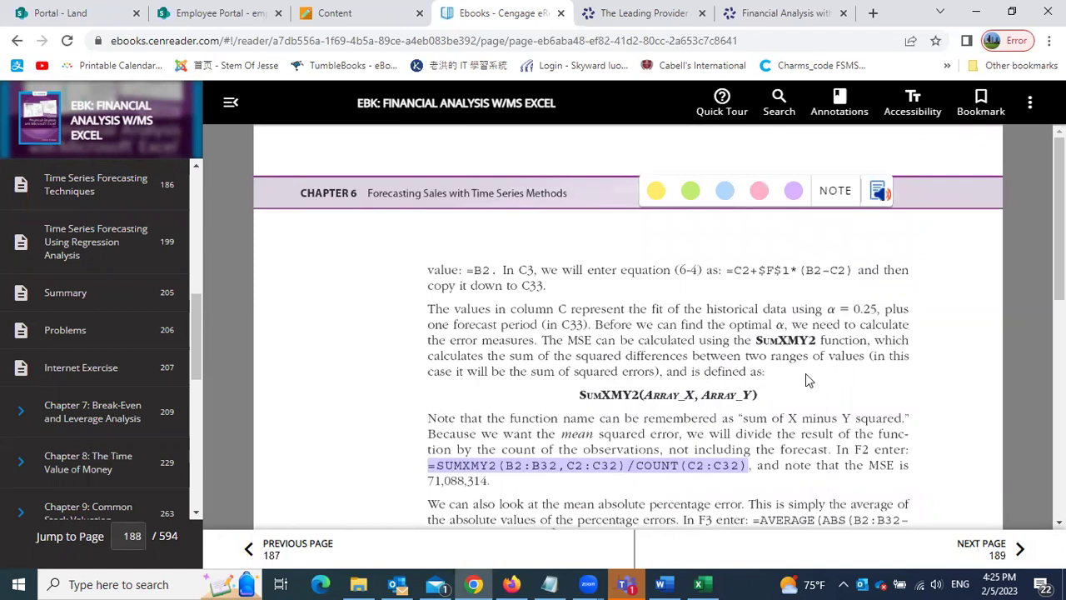
scroll(812, 423, down, 3)
scroll(835, 417, down, 3)
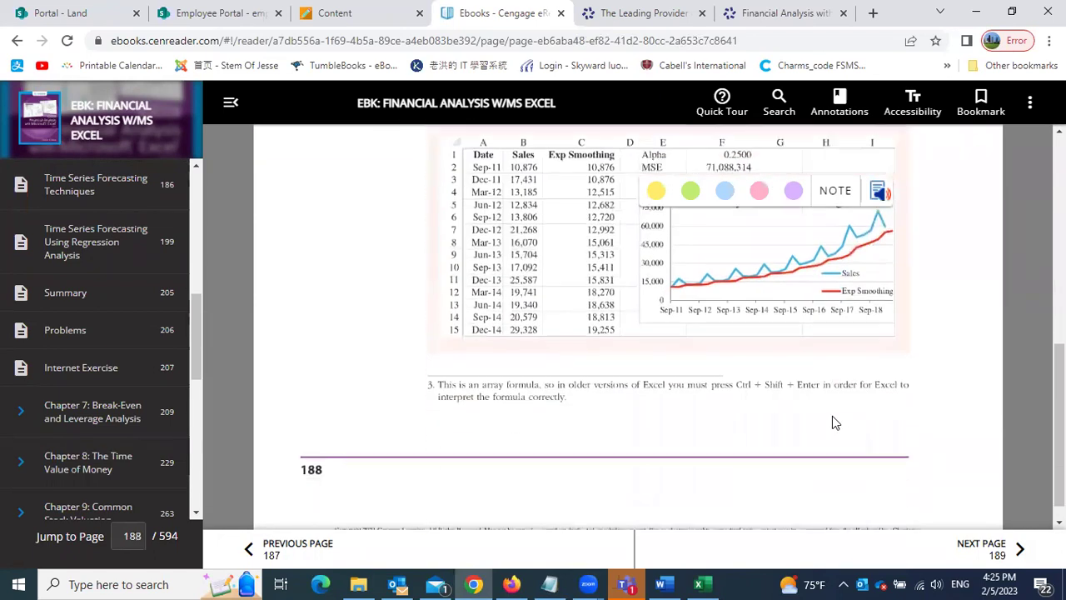
scroll(832, 416, down, 1)
Step: Return to the Excel workbook and move the new line chart lower, clear of the Exponential Smoothing chart and the first MSE table rows
click(699, 584)
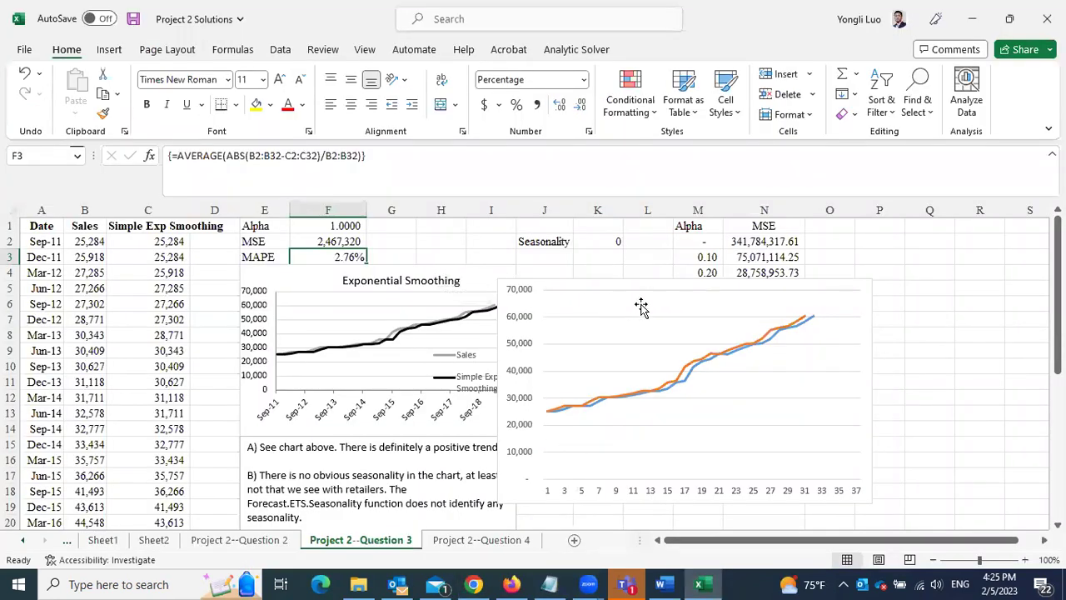
click(673, 303)
drag(724, 306, 757, 364)
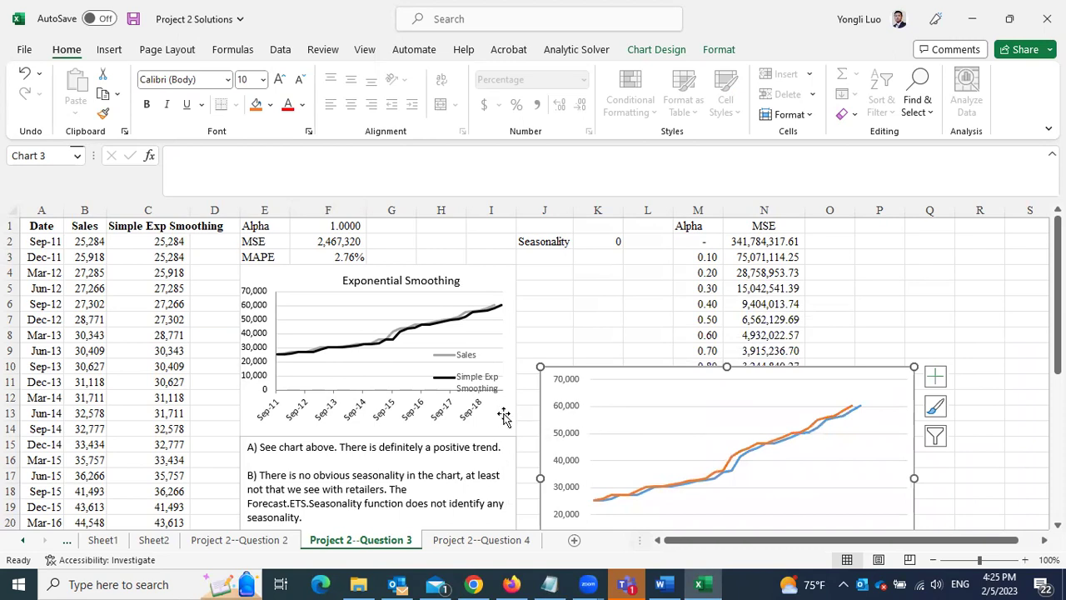